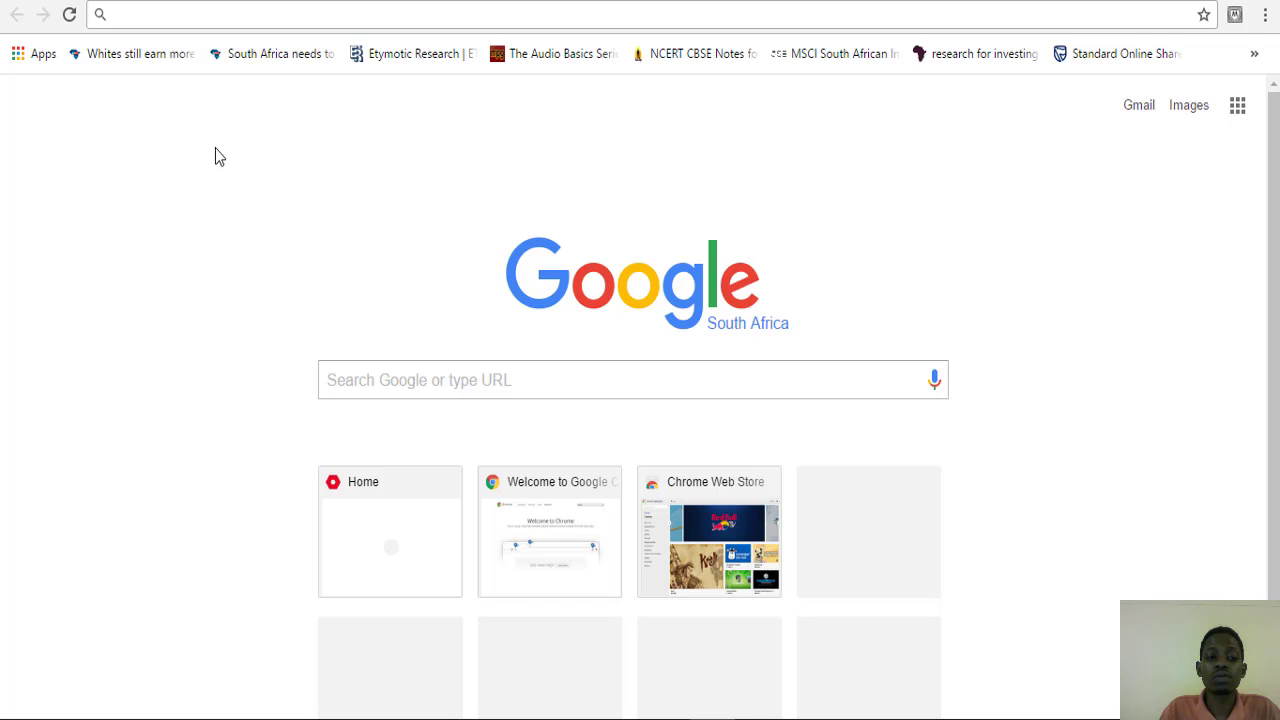
left_click(217, 20)
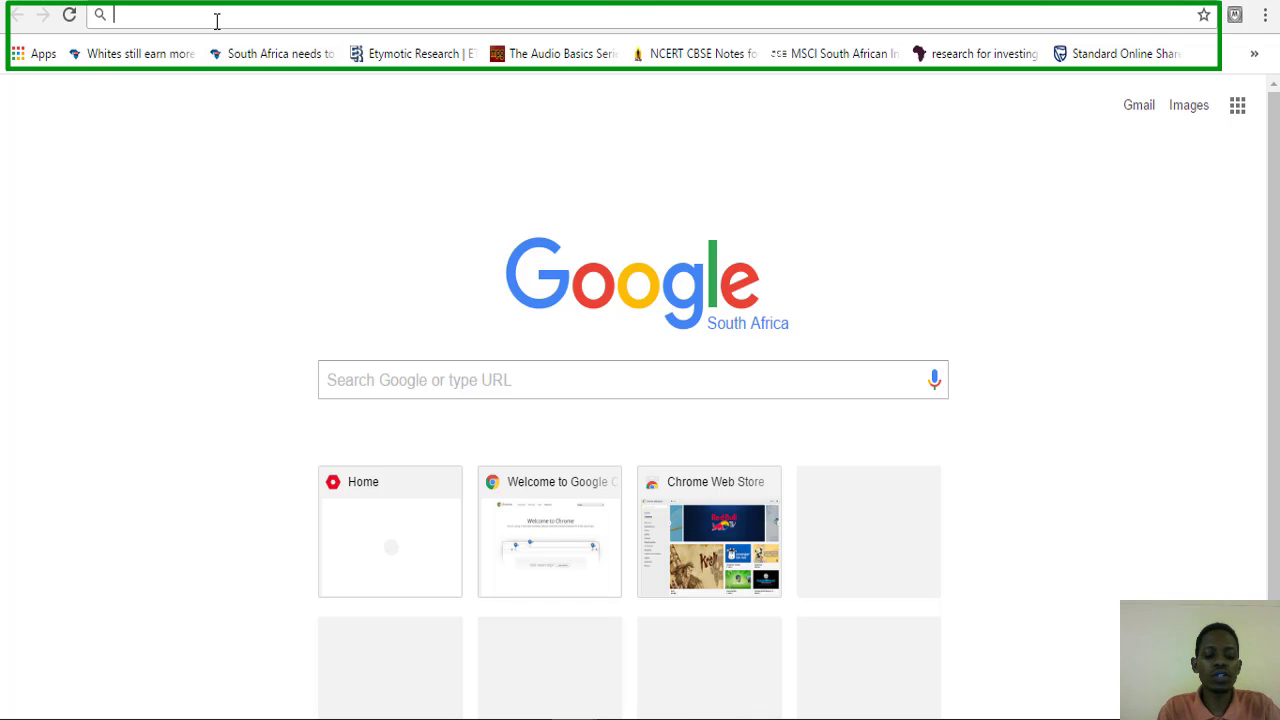
type("www")
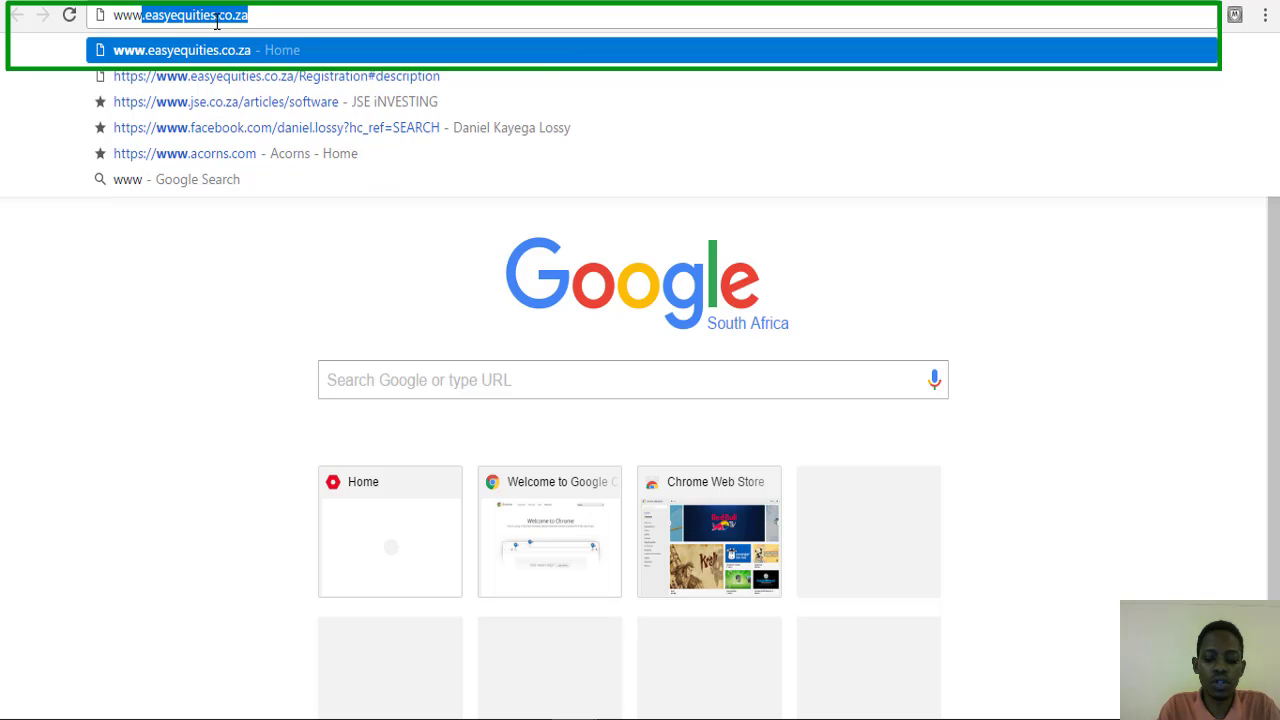
type(".")
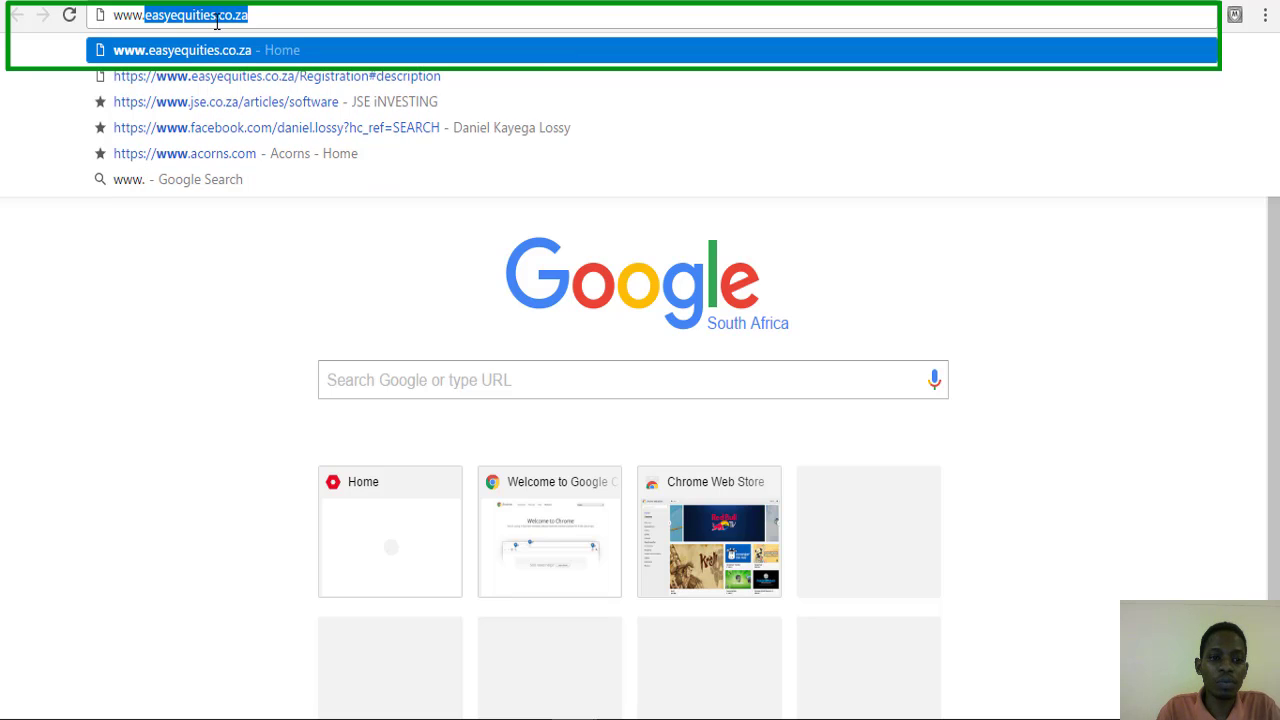
key("Right")
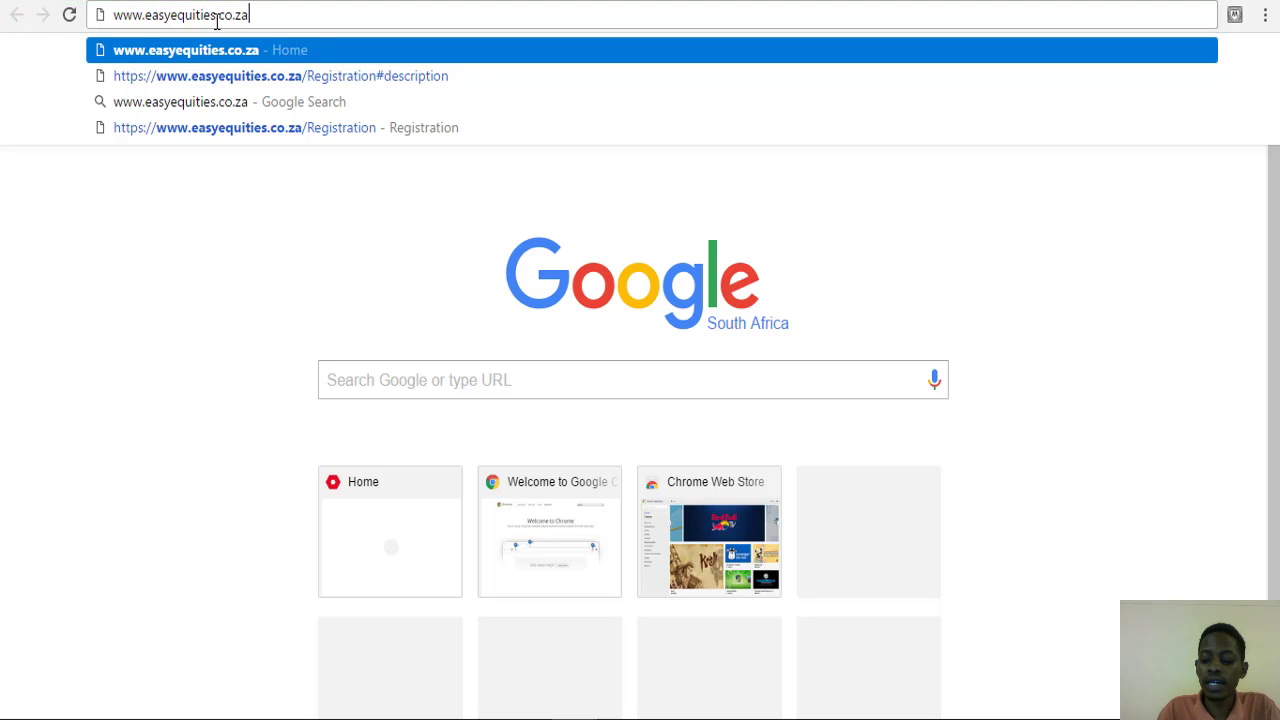
key("Return")
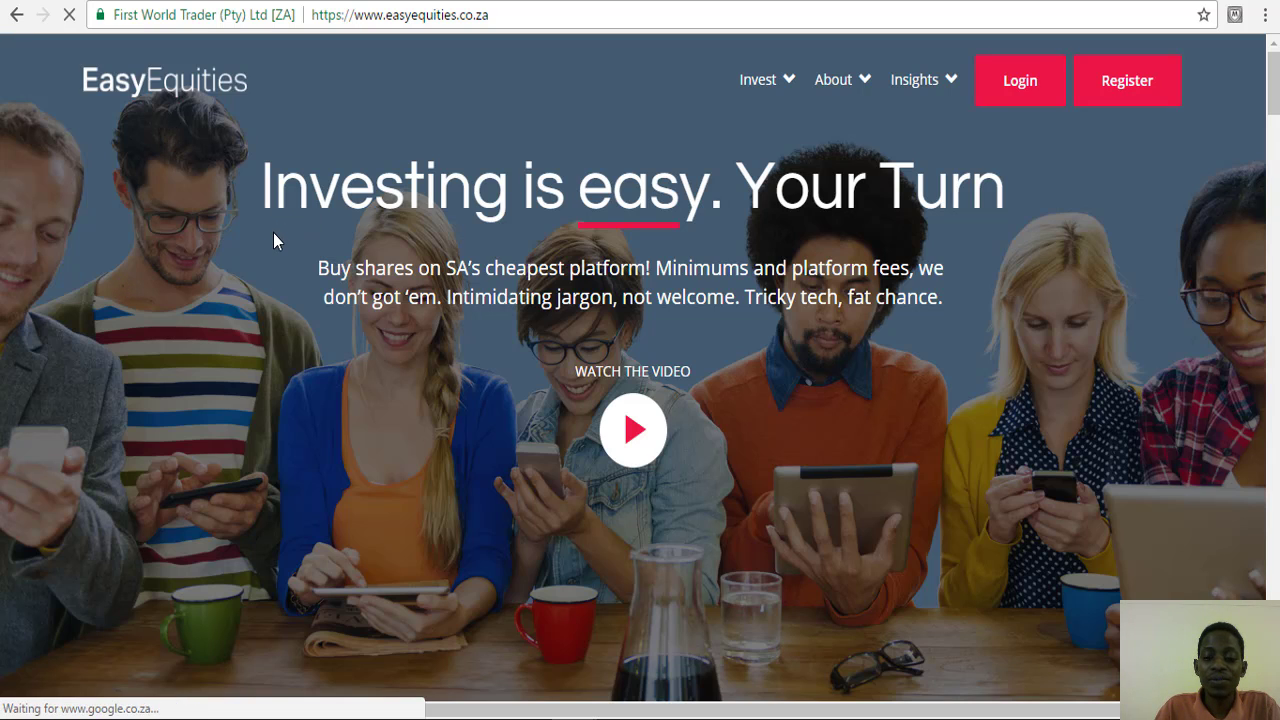
scroll(273, 240, "down", 5)
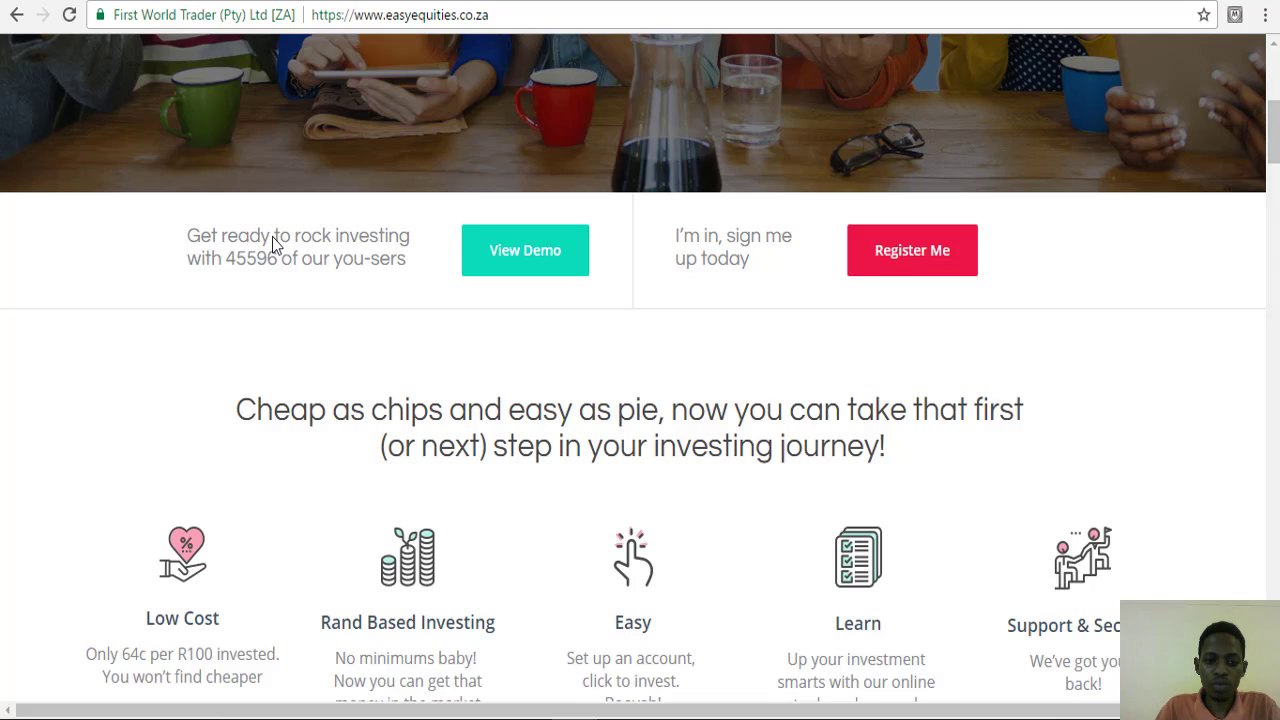
scroll(272, 242, "up", 4)
scroll(272, 236, "up", 1)
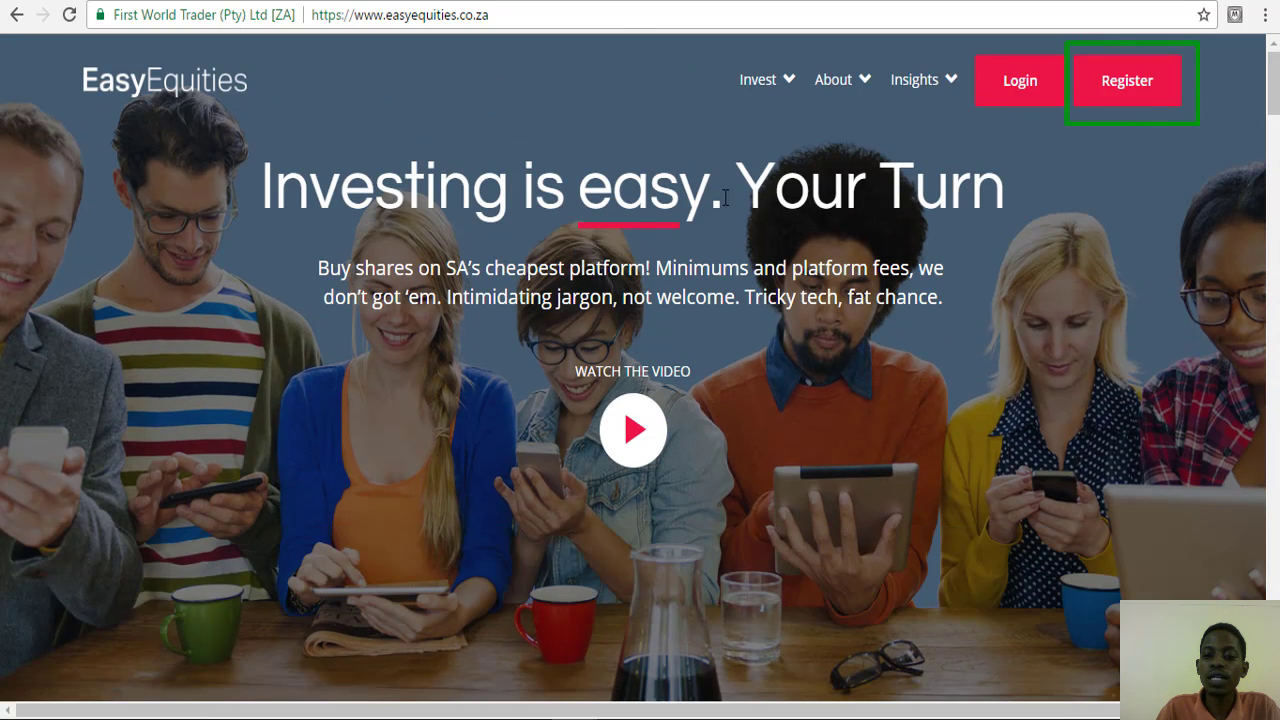
- Open the EasyEquities registration page and jump to the account type step
left_click(1128, 93)
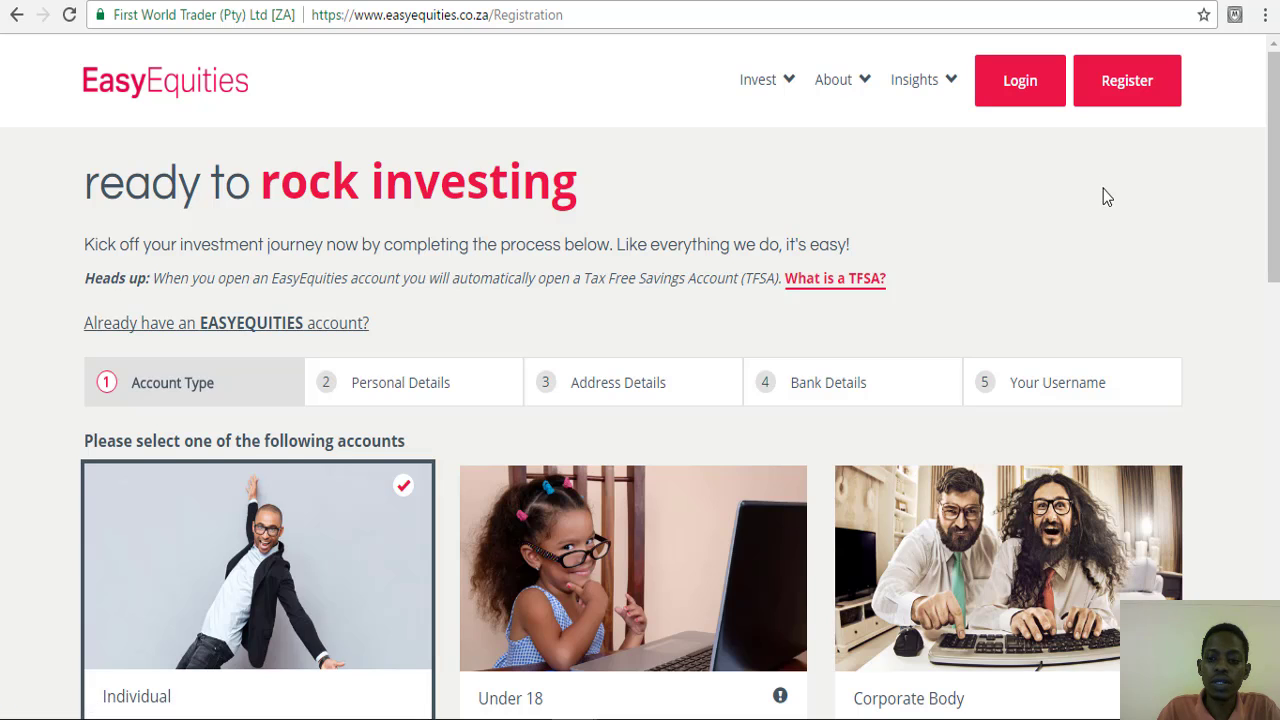
scroll(1100, 195, "down", 3)
scroll(571, 283, "up", 1)
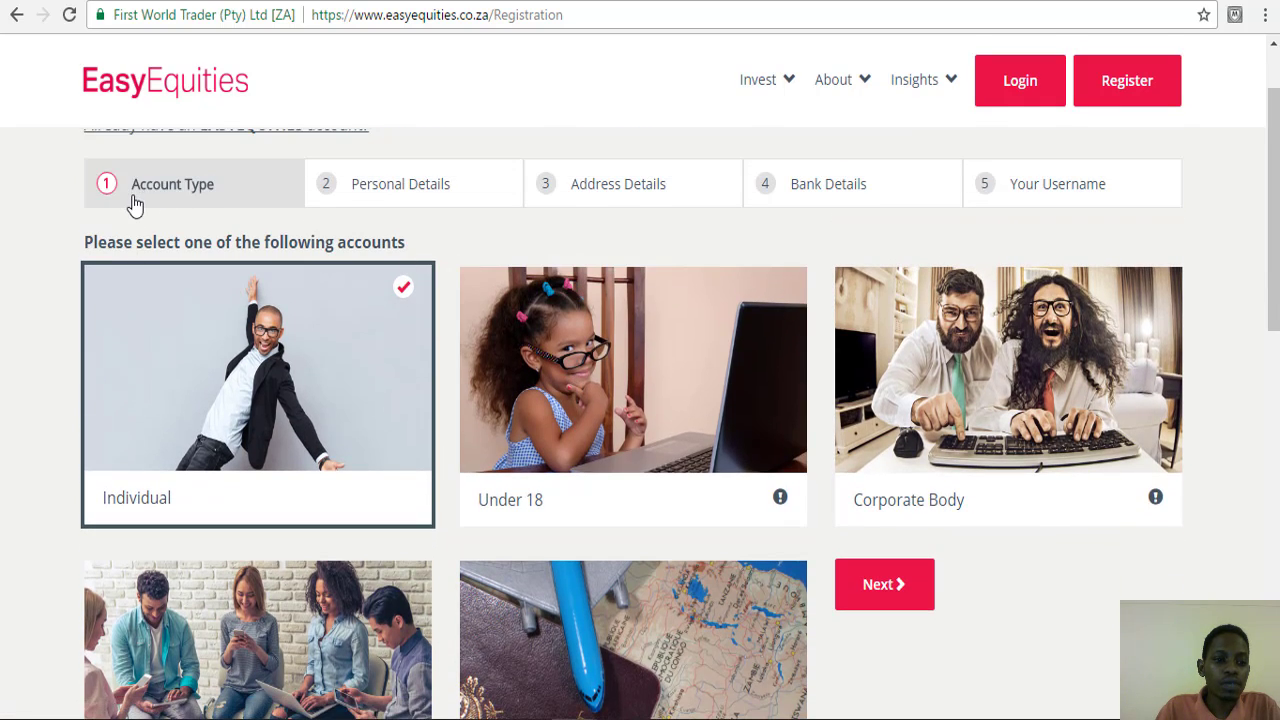
scroll(131, 203, "up", 2)
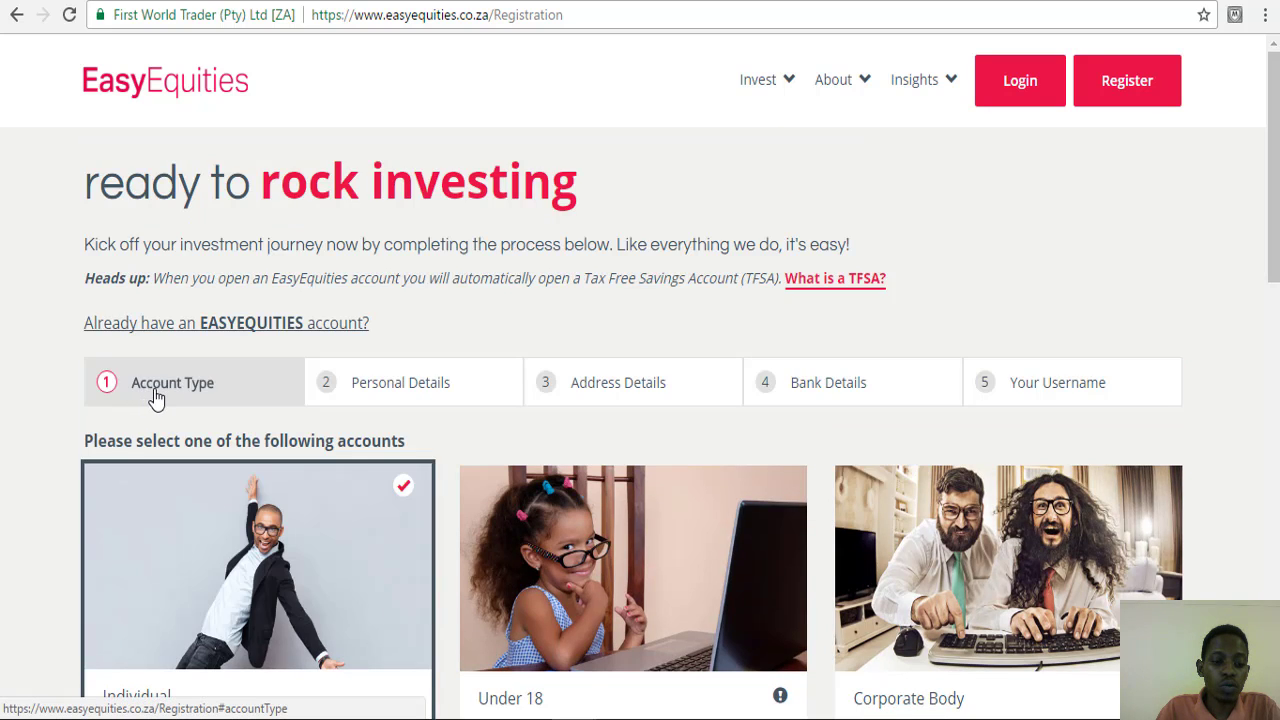
left_click(155, 398)
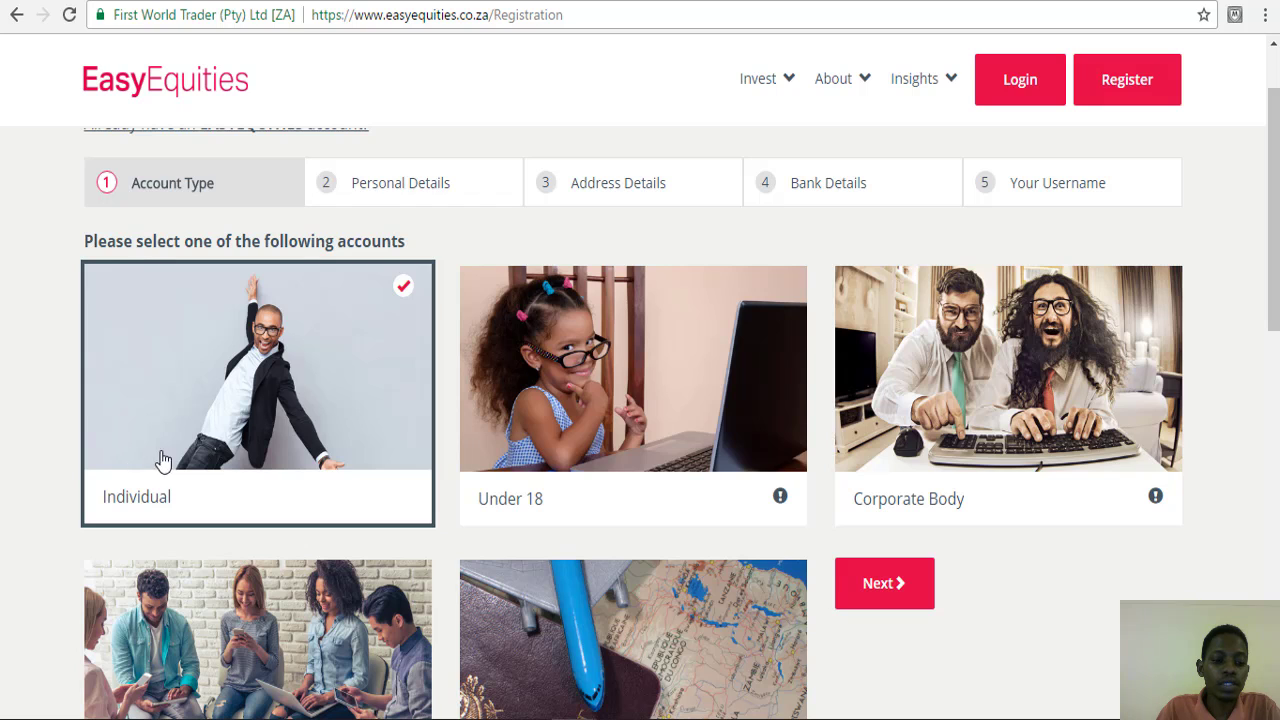
scroll(226, 424, "down", 1)
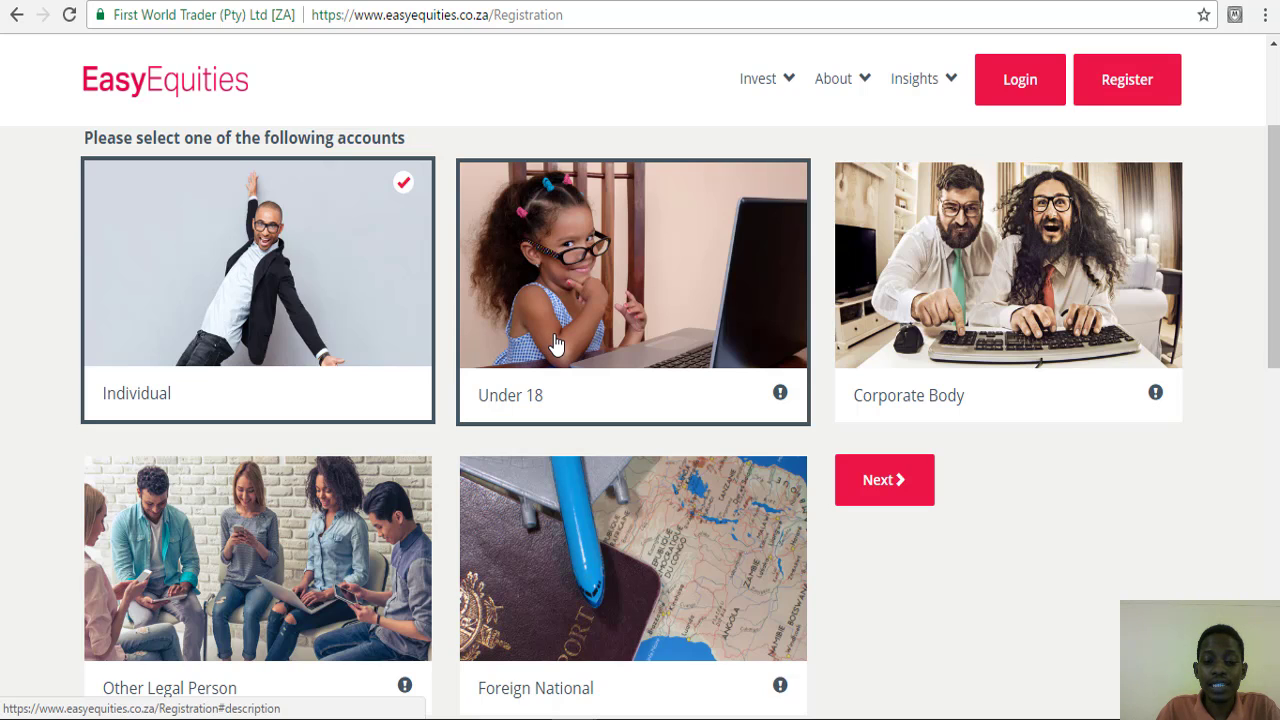
- Read the Under 18, Corporate Body, Other Legal Person and Foreign National account descriptions
left_click(557, 344)
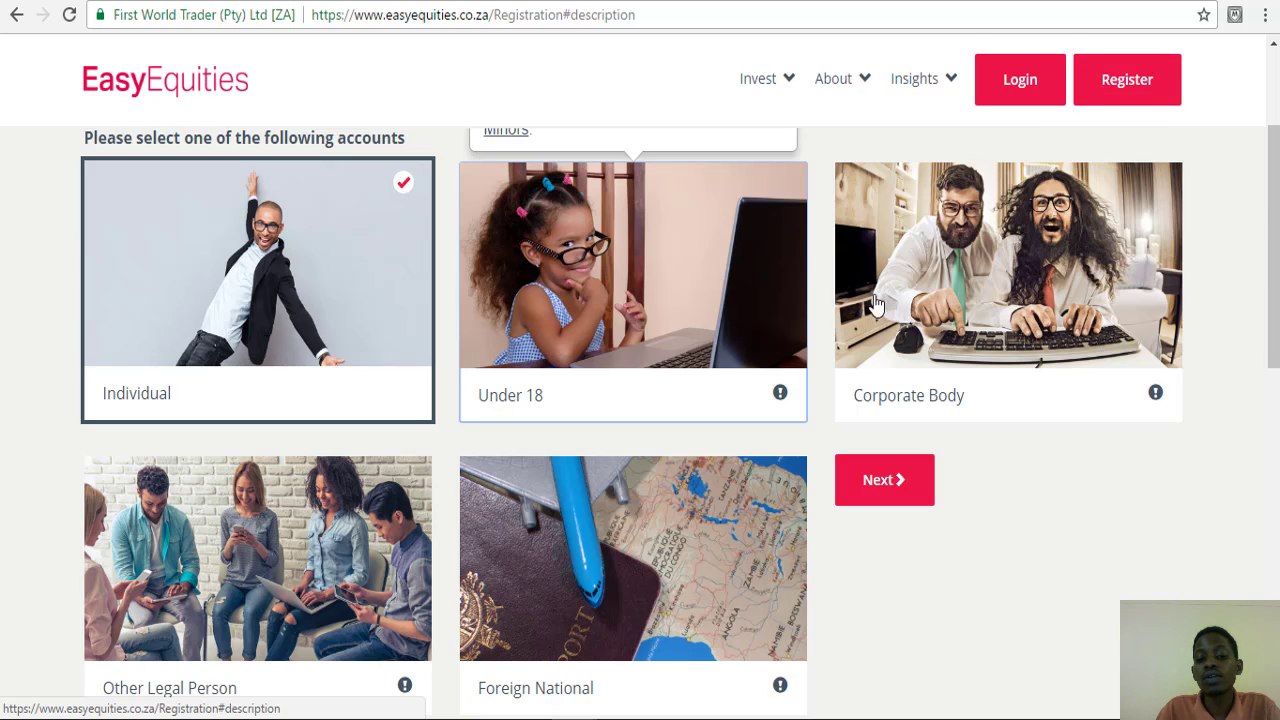
left_click(983, 297)
scroll(943, 337, "down", 2)
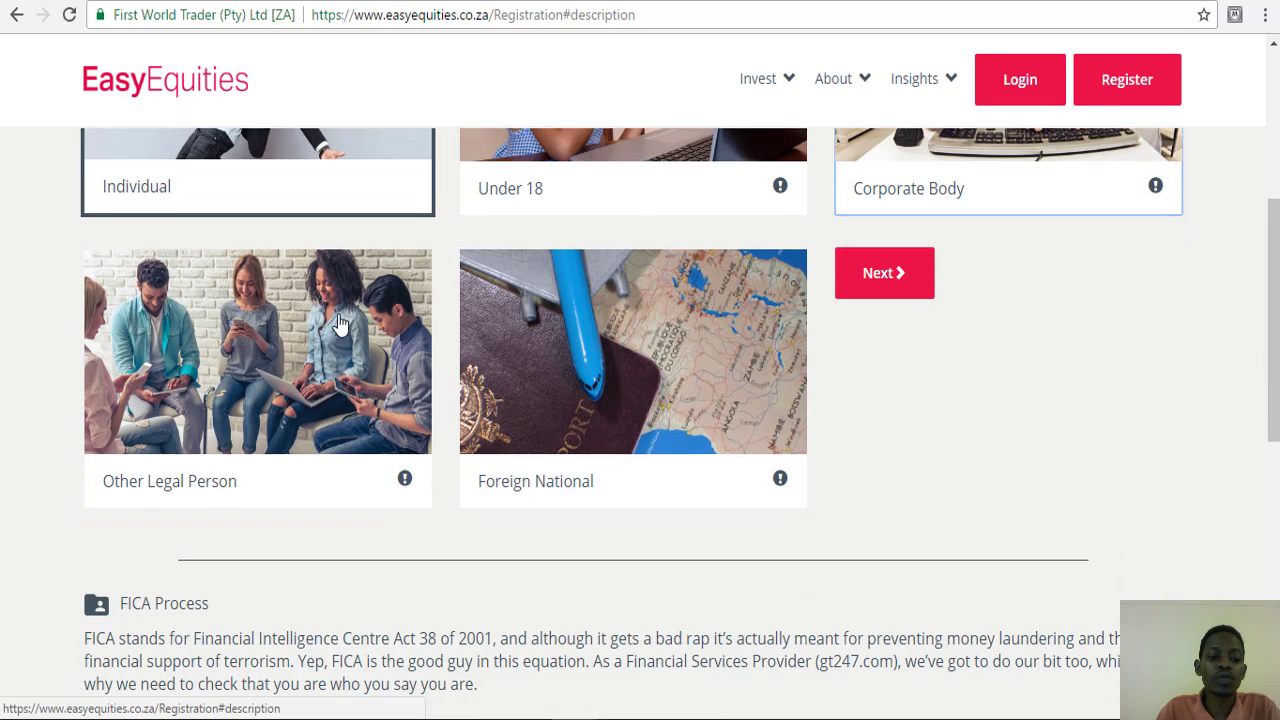
left_click(232, 337)
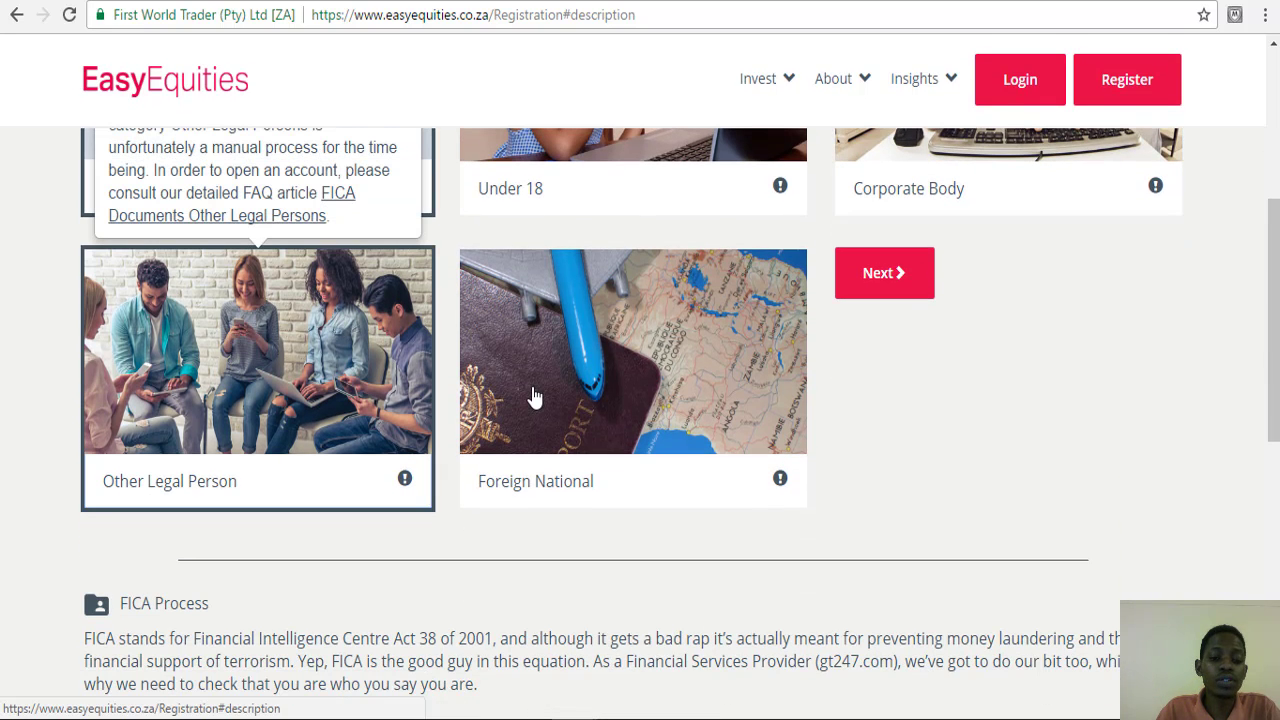
scroll(540, 410, "up", 1)
left_click(575, 457)
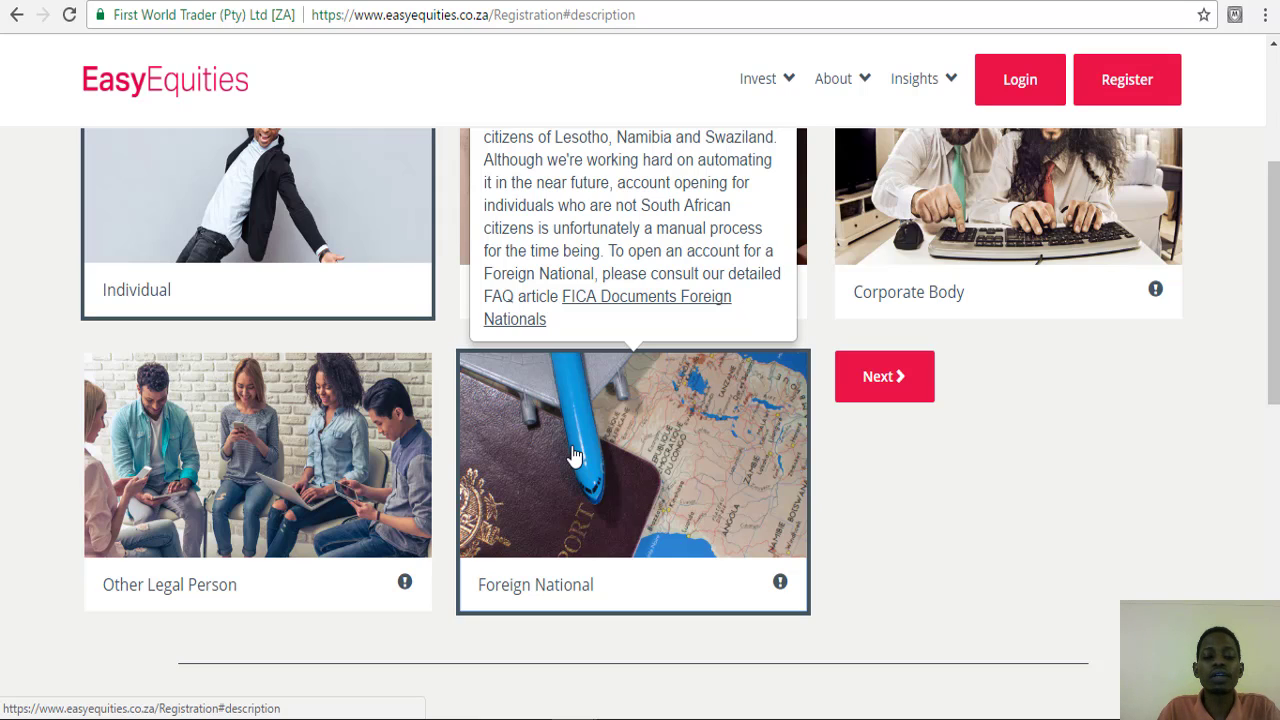
scroll(575, 456, "up", 1)
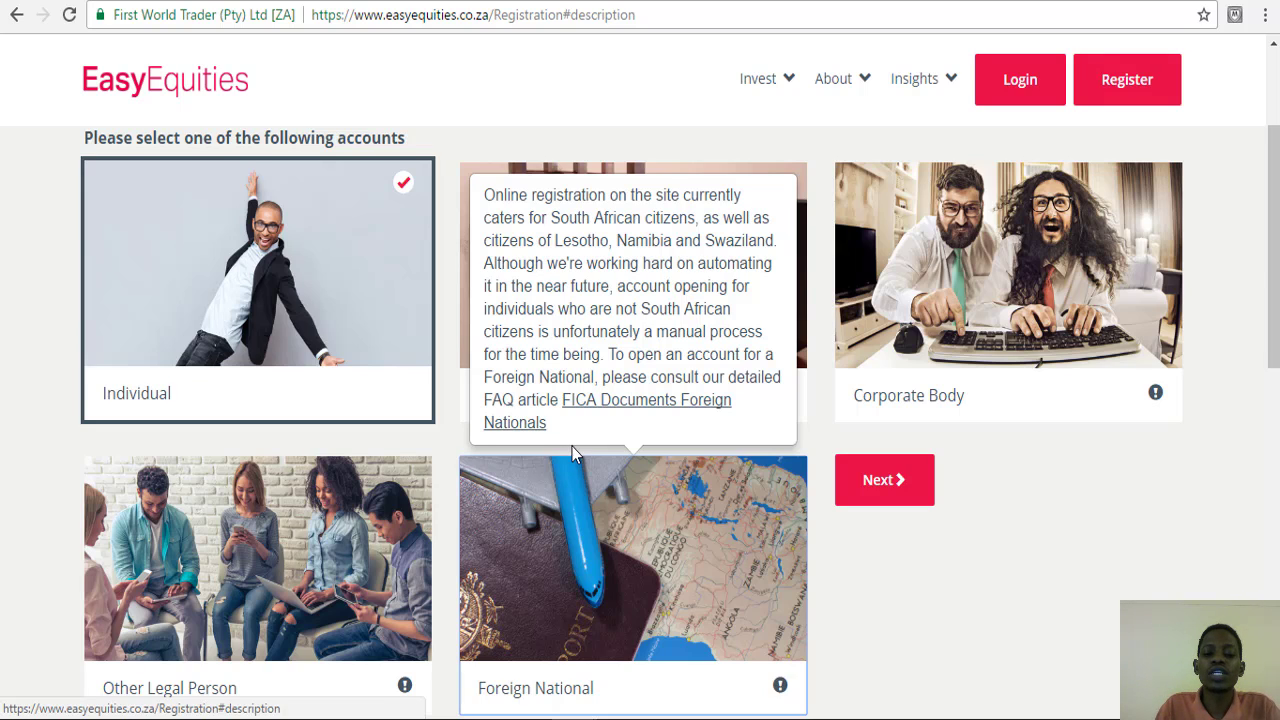
scroll(572, 446, "up", 1)
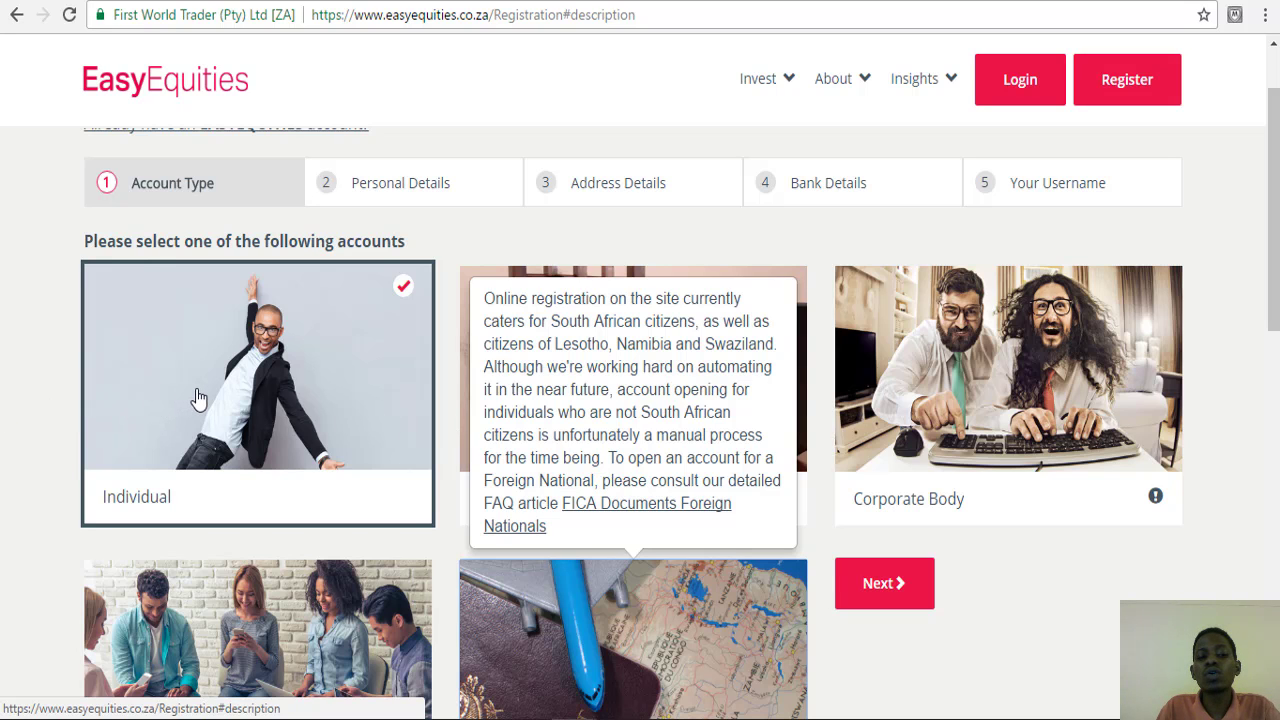
scroll(199, 398, "up", 2)
scroll(199, 398, "down", 2)
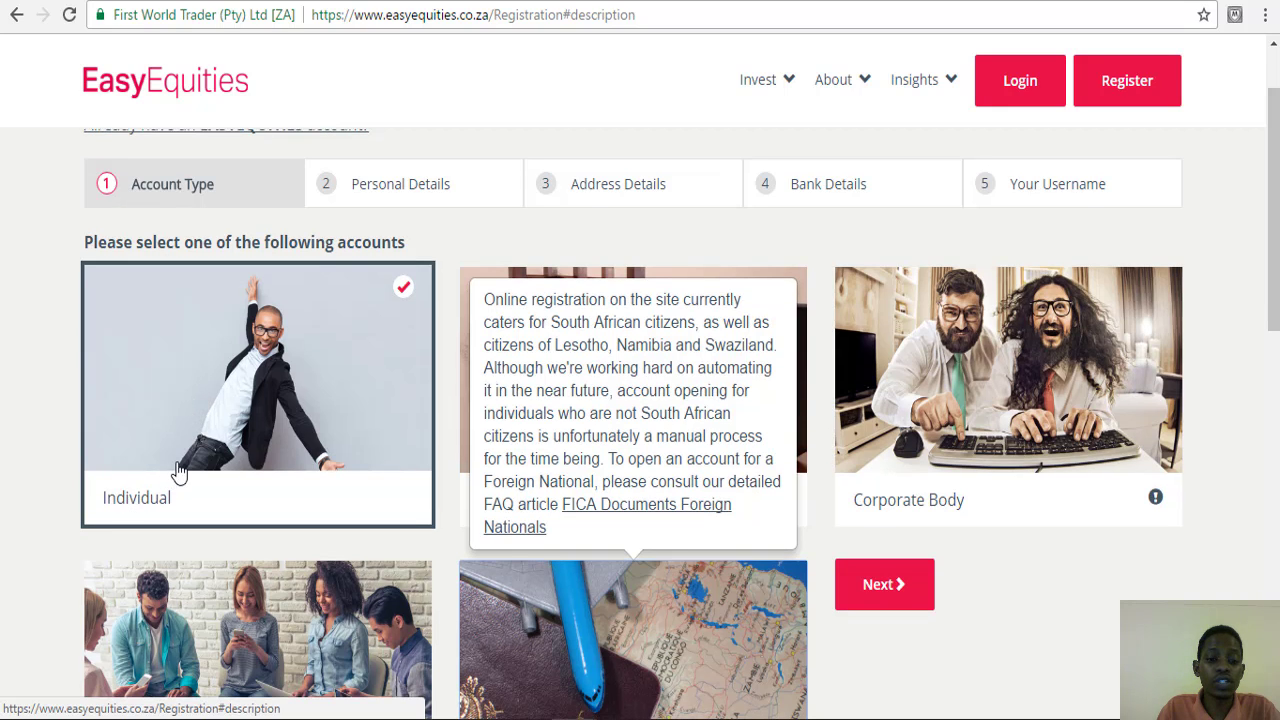
scroll(697, 451, "down", 1)
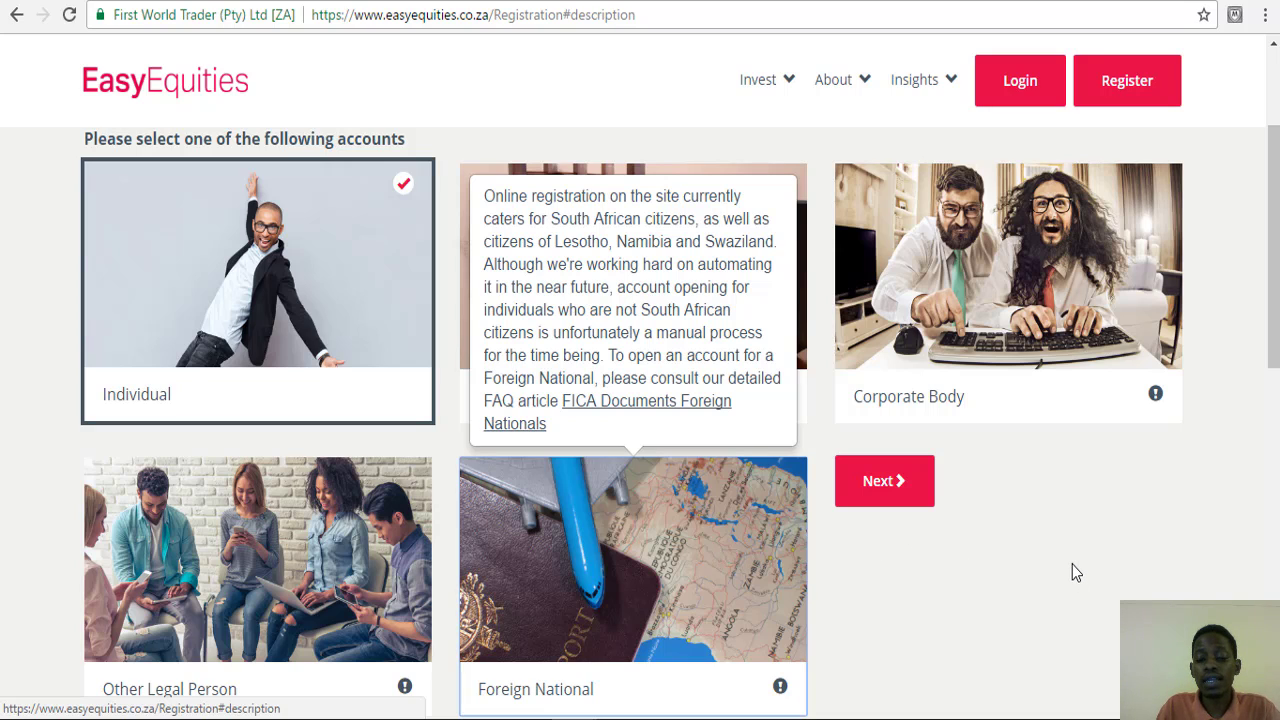
scroll(1072, 571, "up", 1)
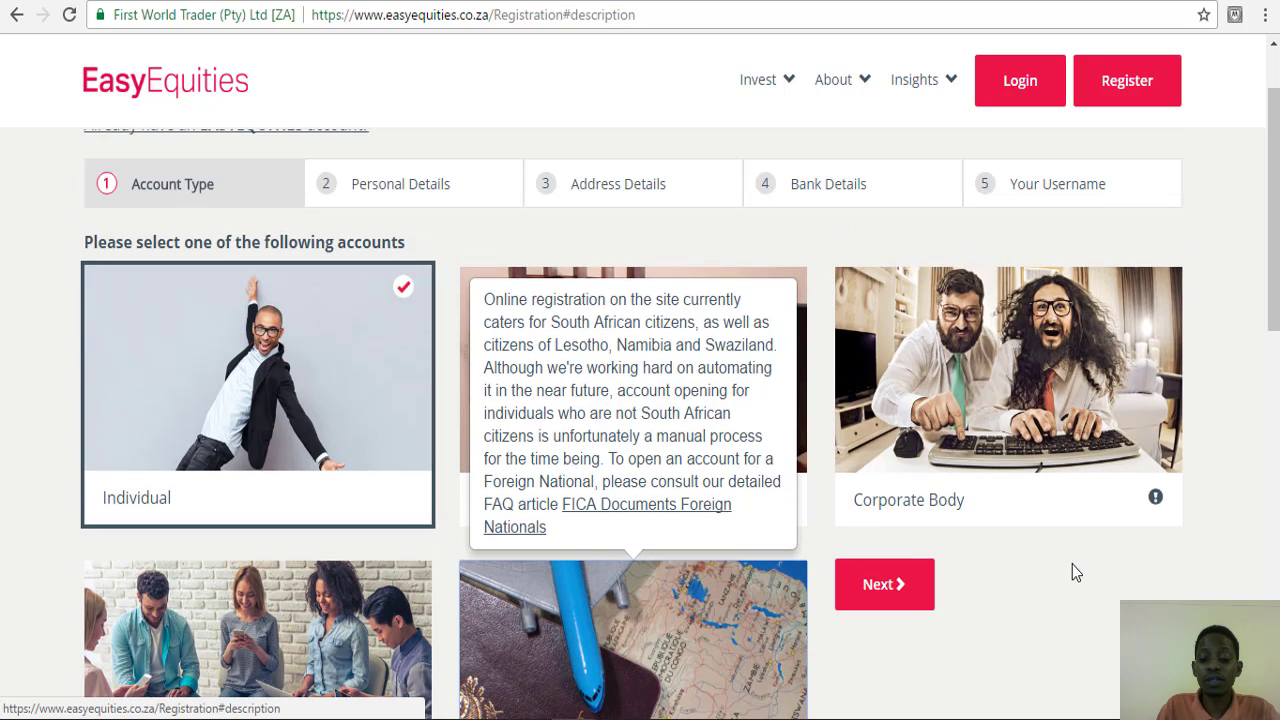
scroll(1018, 460, "down", 3)
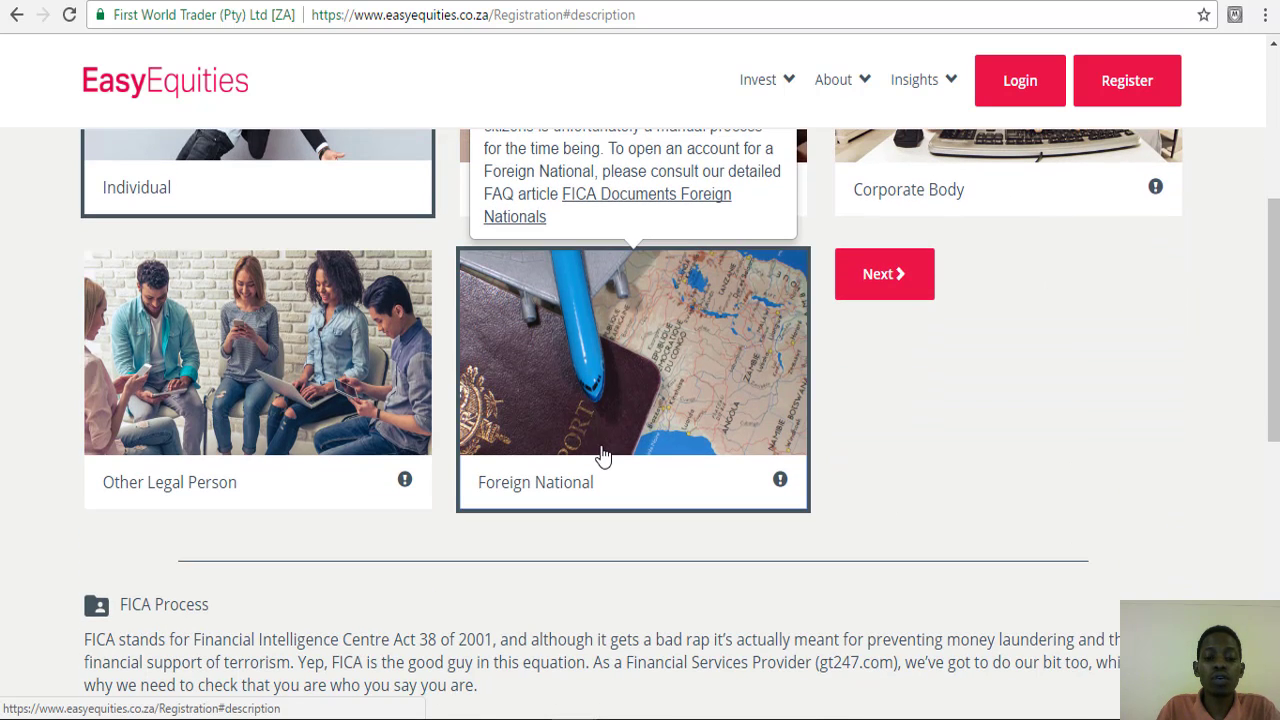
scroll(604, 457, "up", 2)
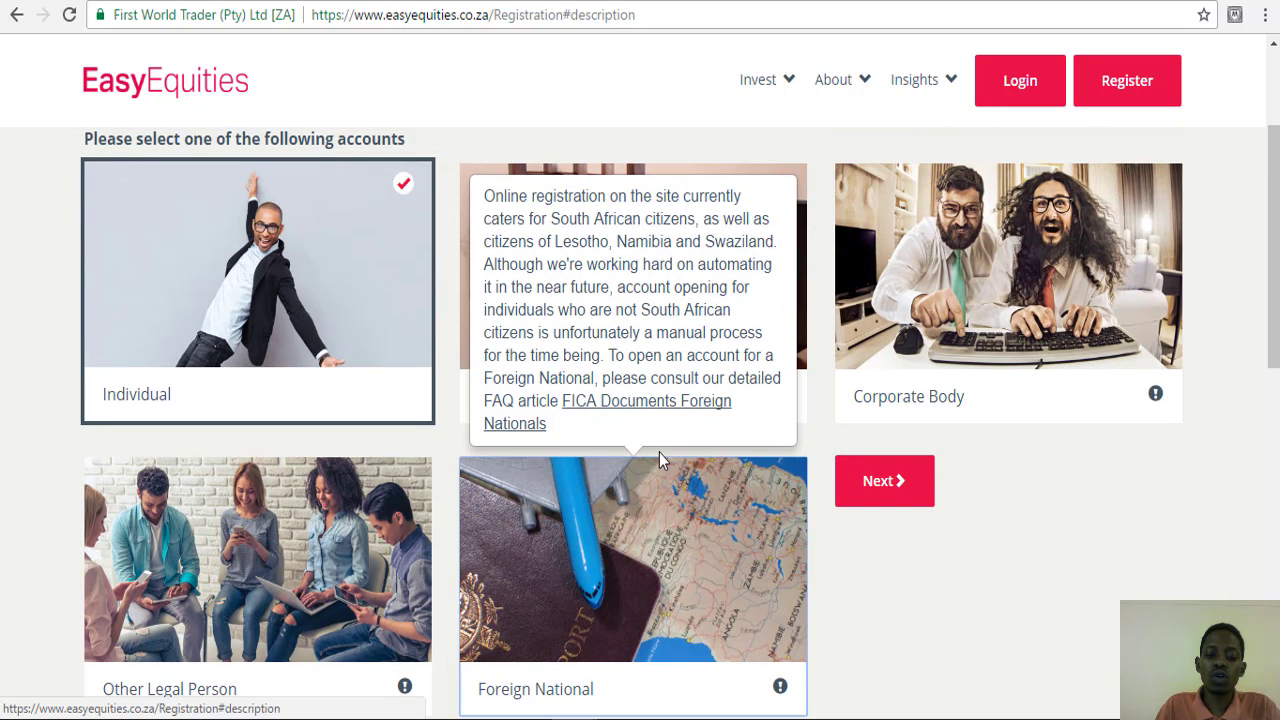
scroll(658, 452, "down", 2)
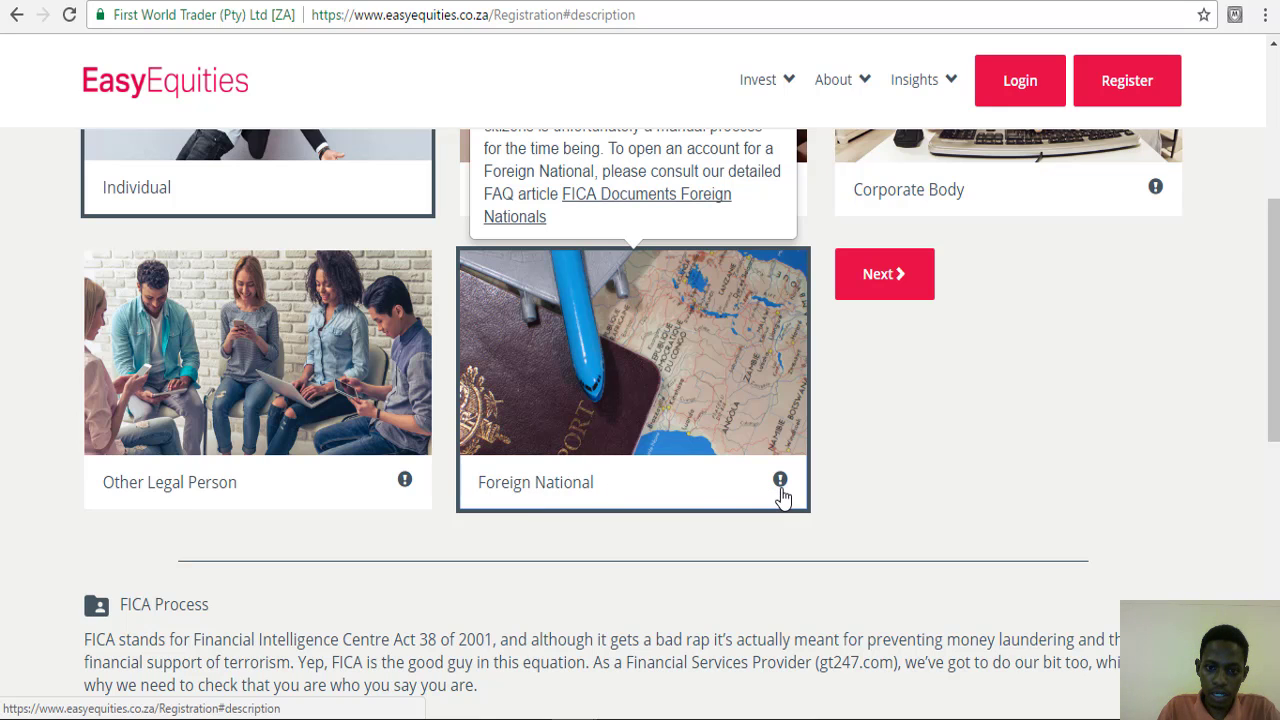
scroll(681, 409, "up", 1)
- Open the 'FICA Documents Foreign Nationals' article from the pop-up and scroll through it
left_click(657, 305)
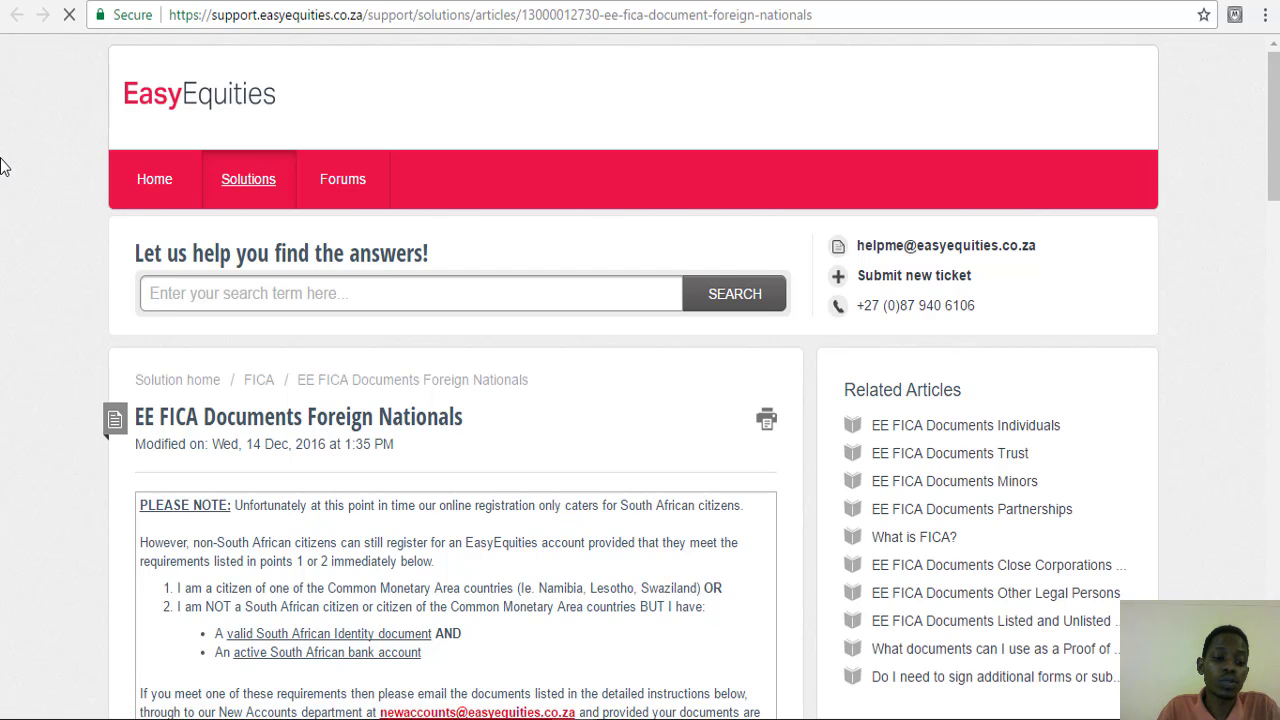
scroll(3, 167, "down", 3)
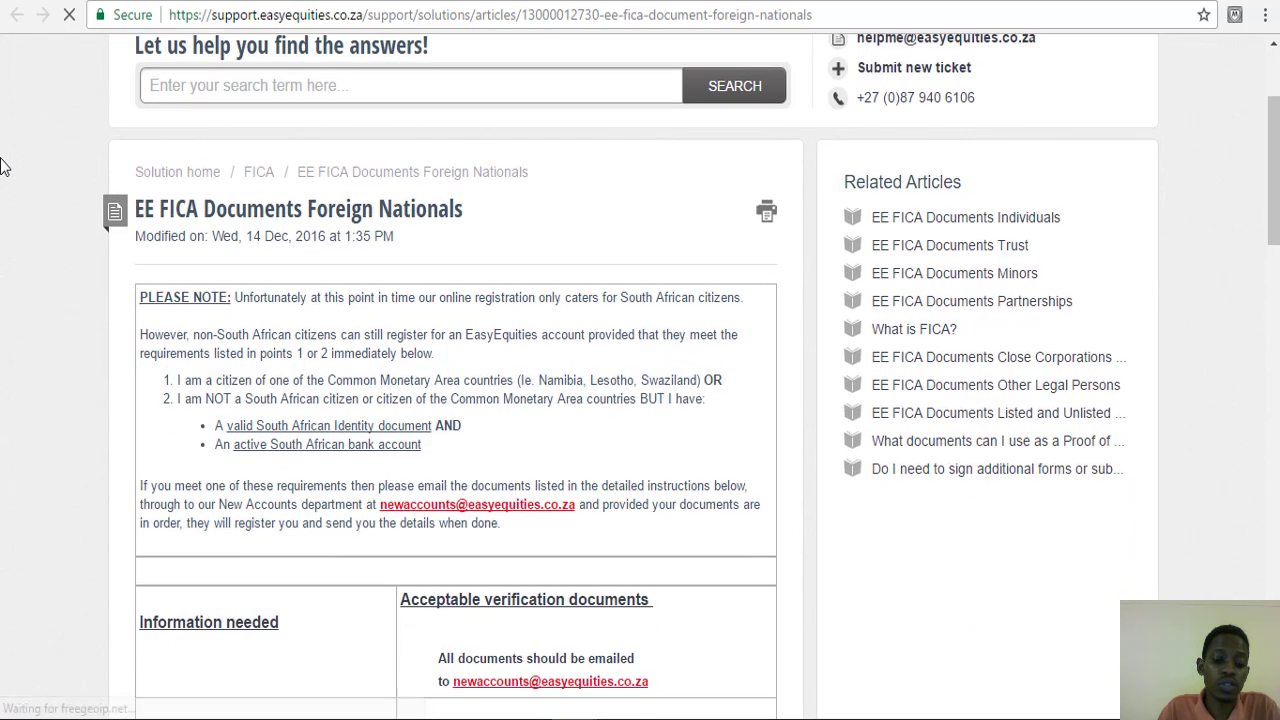
scroll(3, 167, "up", 3)
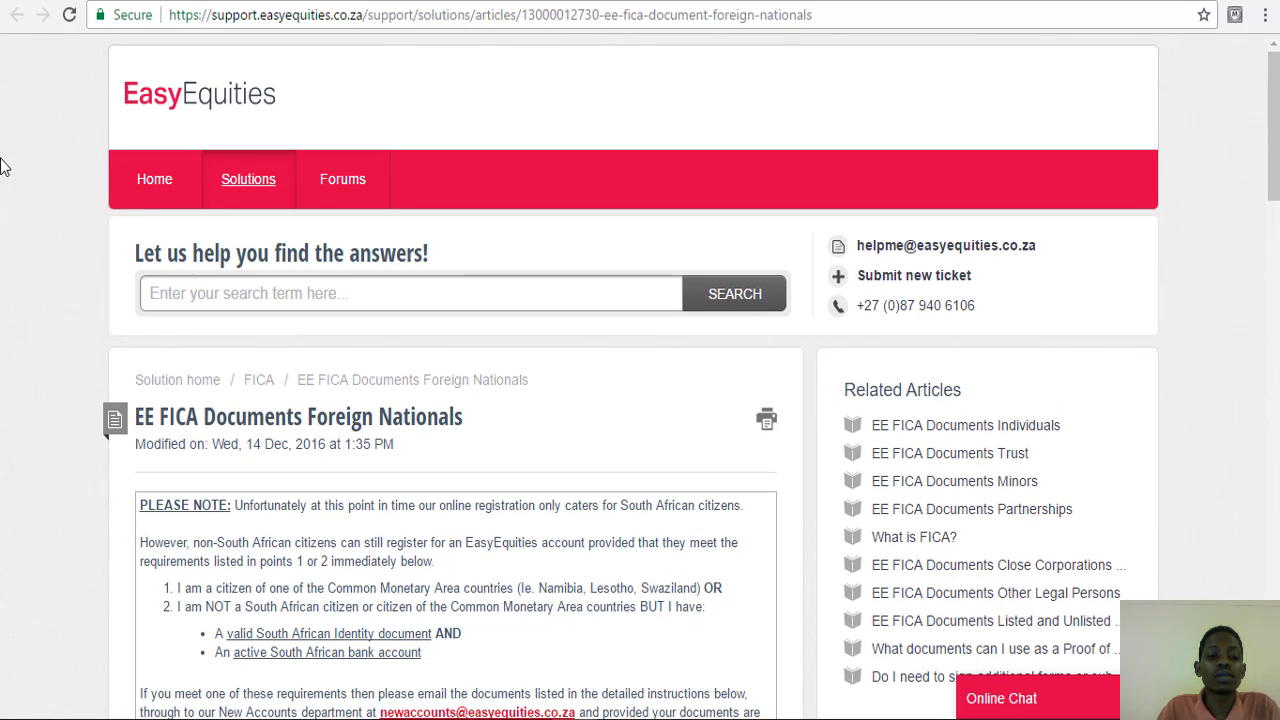
left_click(95, 2)
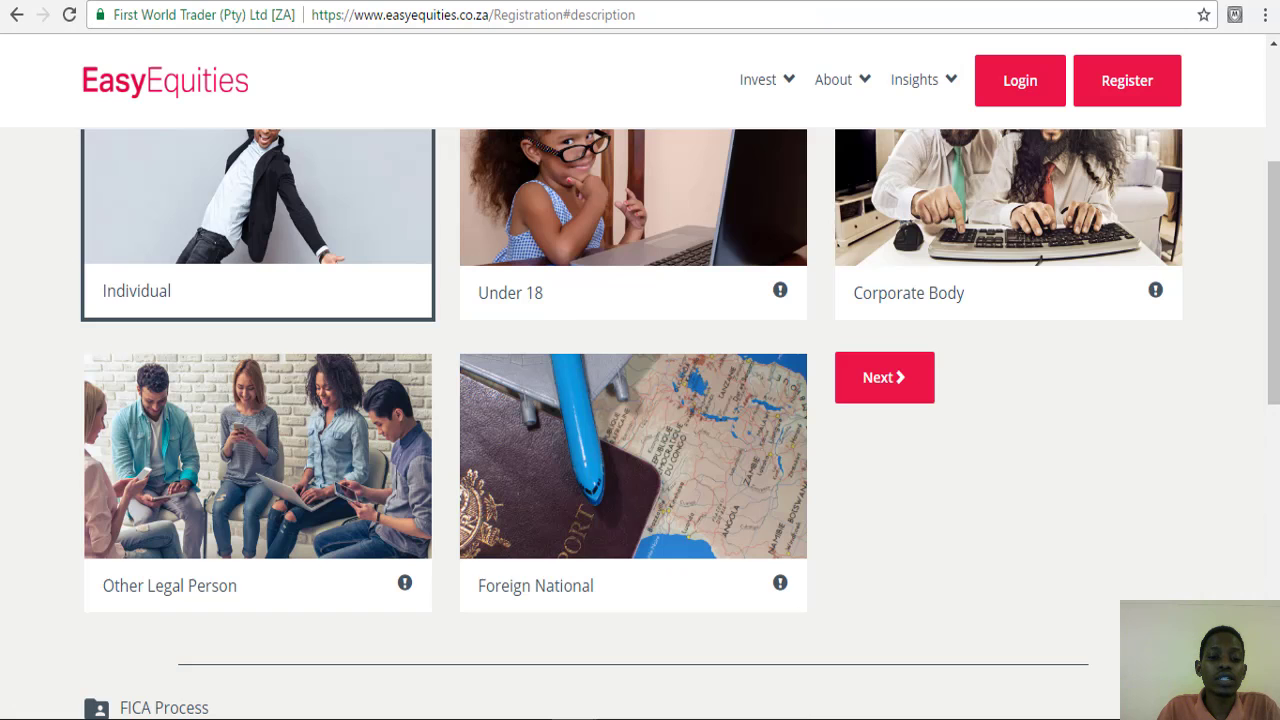
scroll(379, 297, "up", 1)
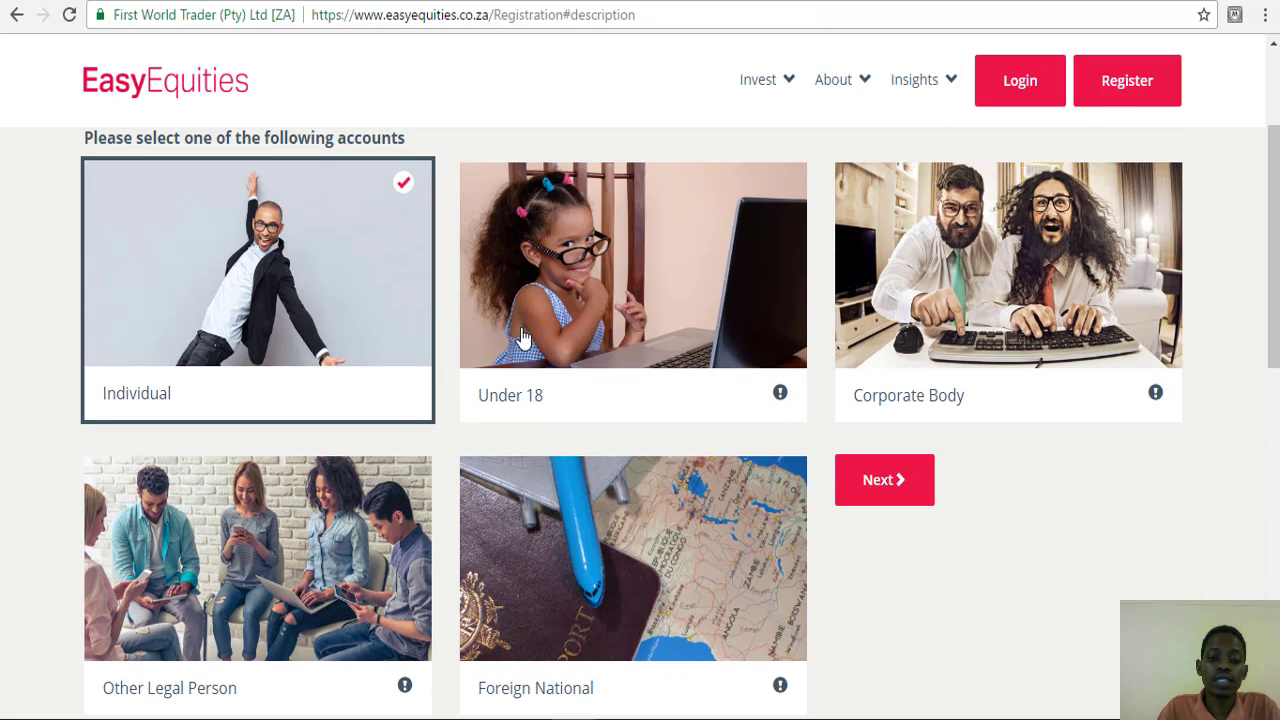
left_click(780, 400)
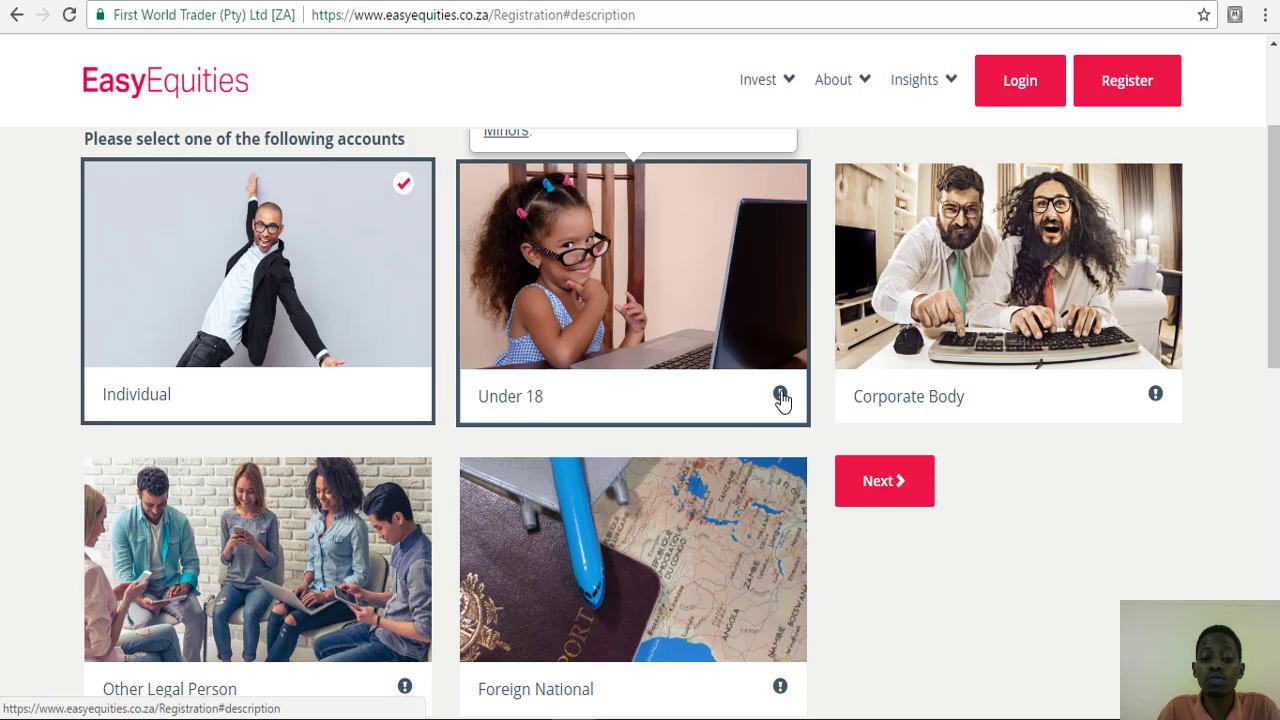
scroll(781, 398, "up", 3)
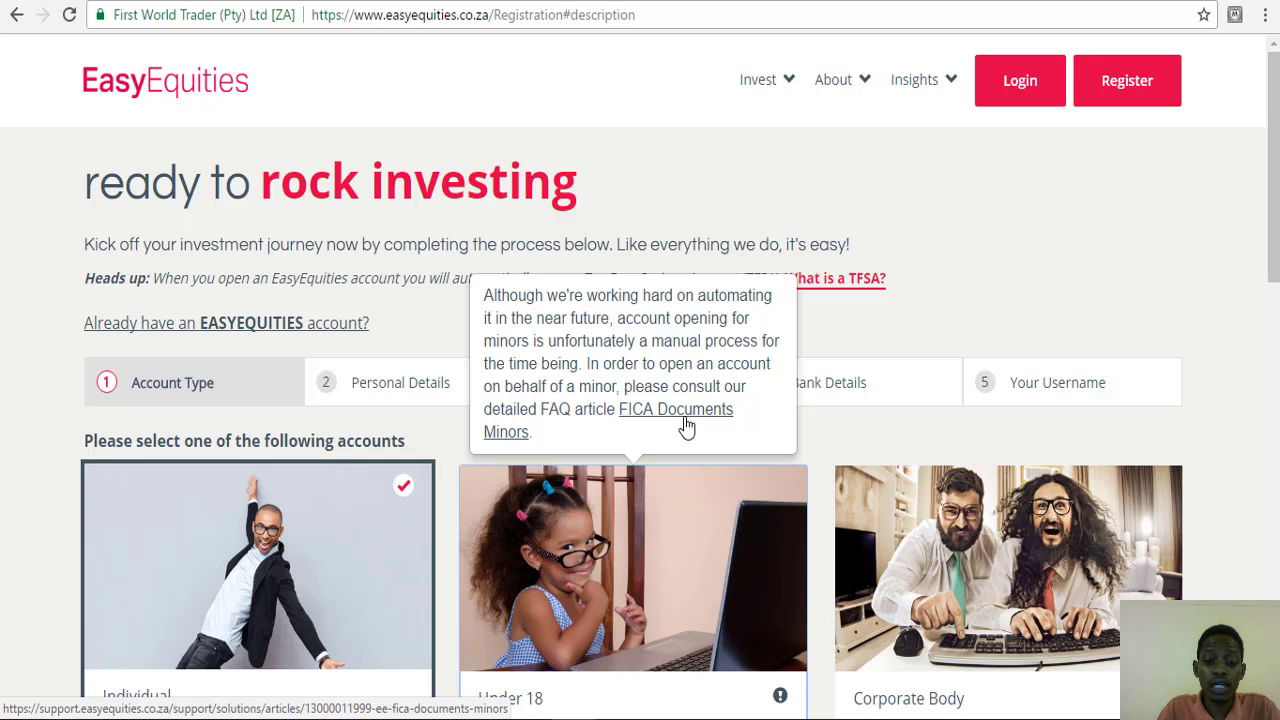
left_click(686, 427)
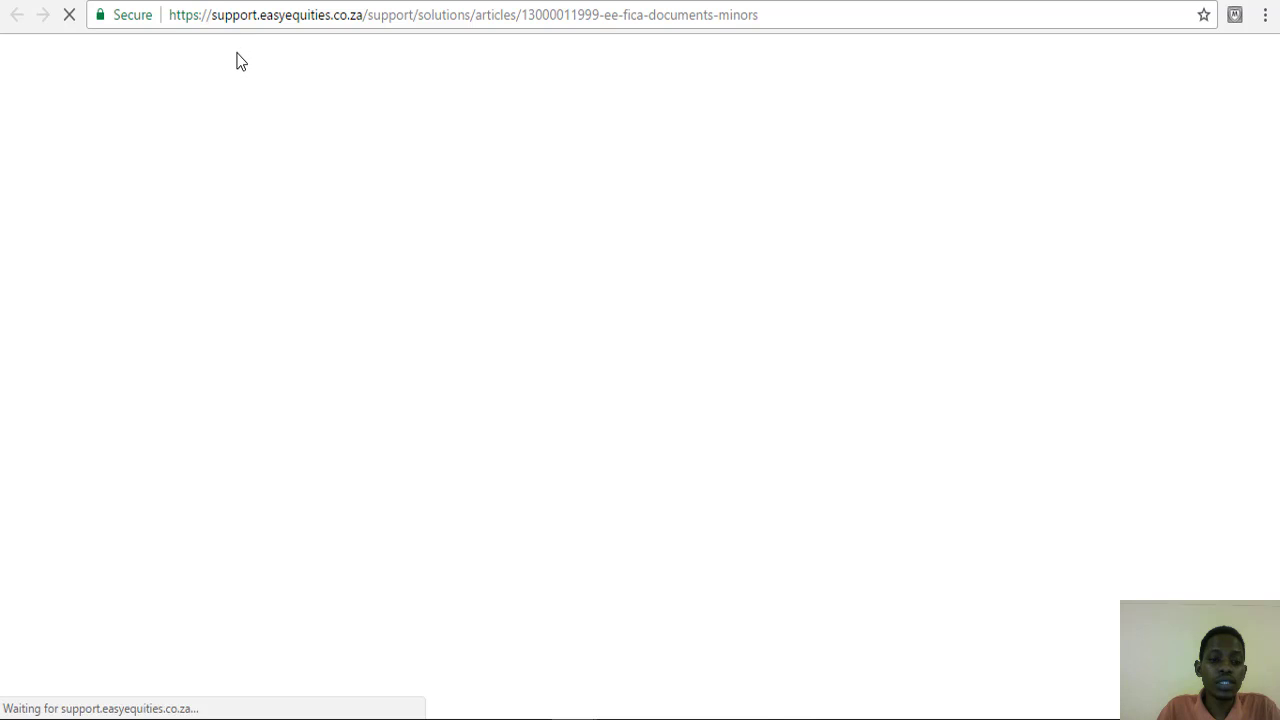
scroll(209, 178, "down", 1)
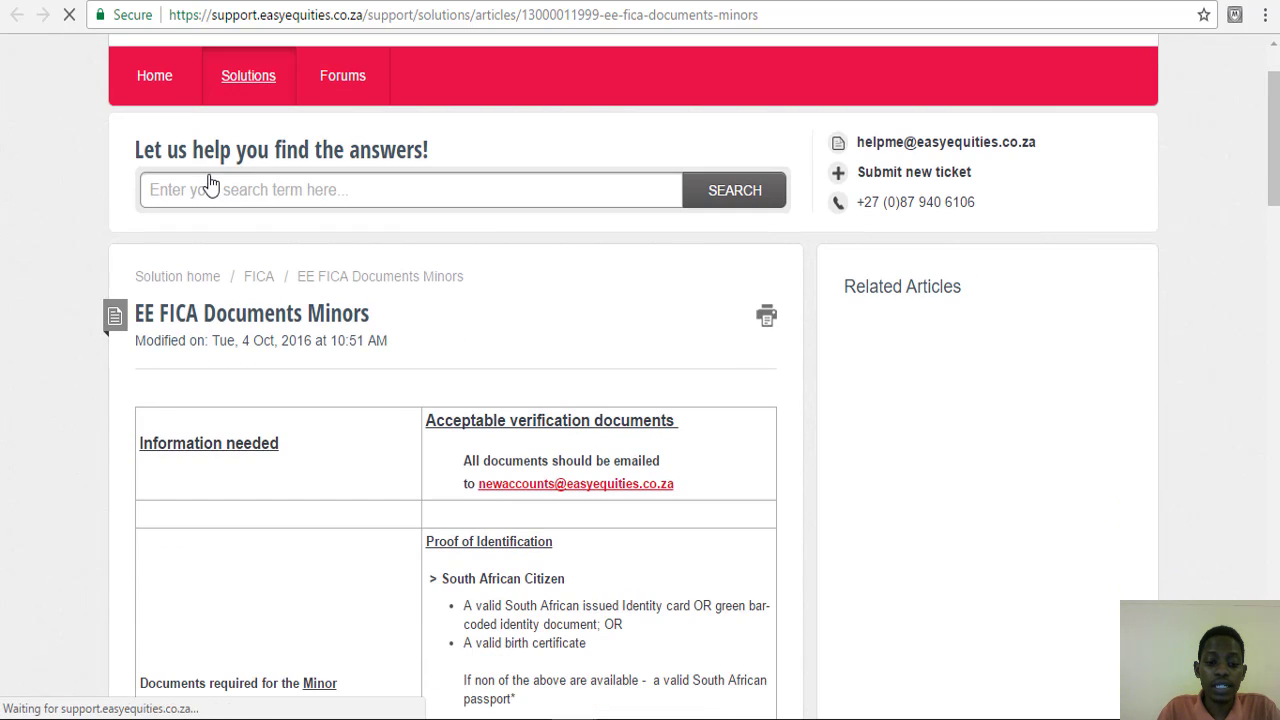
scroll(209, 178, "down", 1)
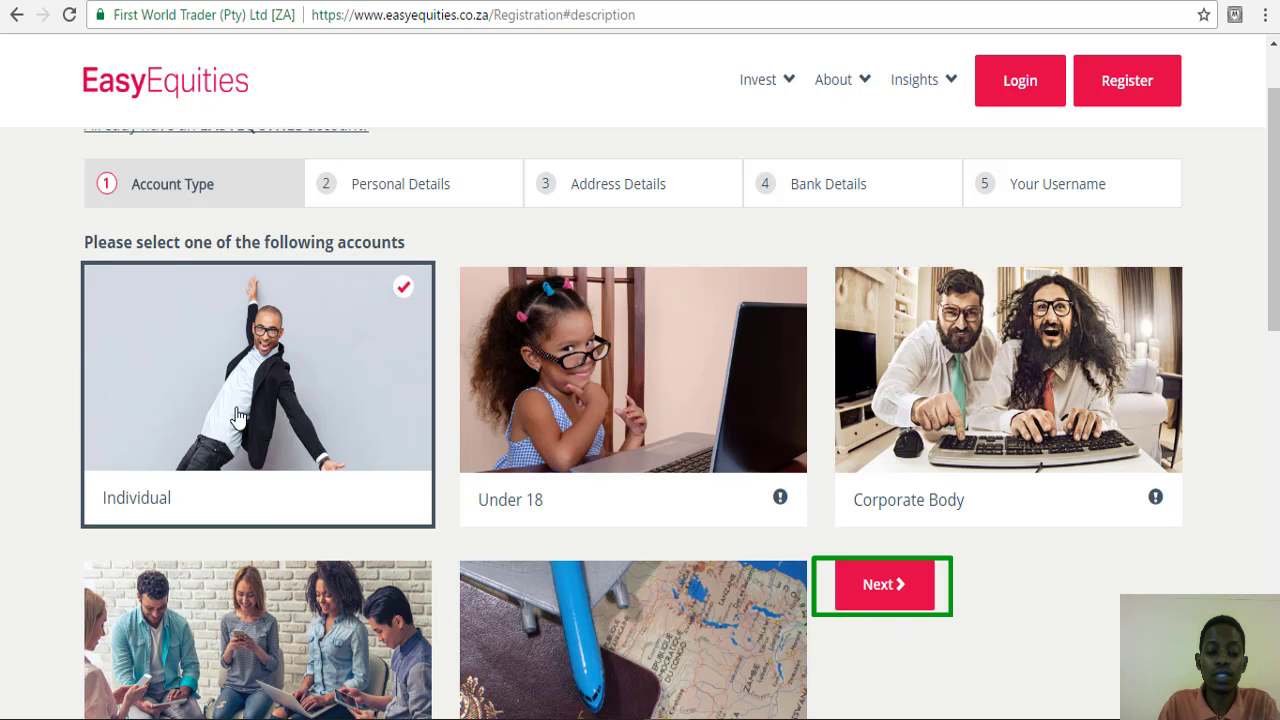
- Continue with the Individual account type to the Personal Details step
left_click(873, 585)
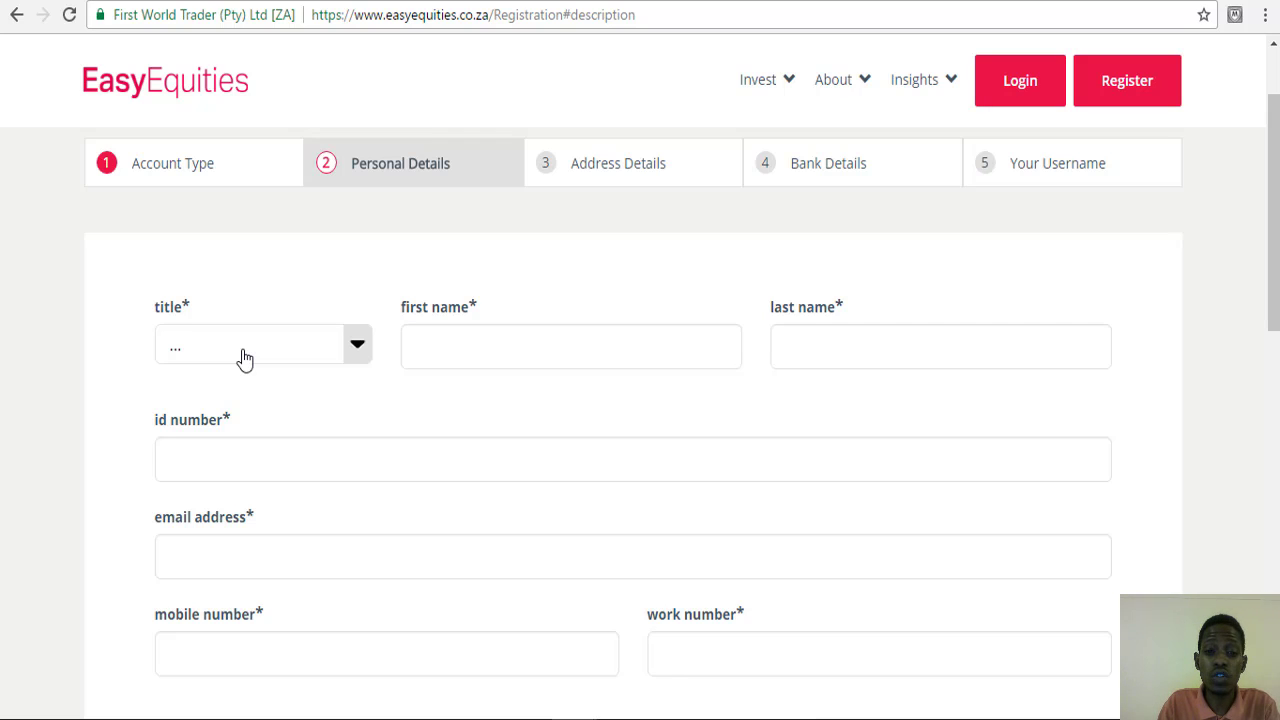
- Set the title to Mr and enter the first and last name
left_click(352, 364)
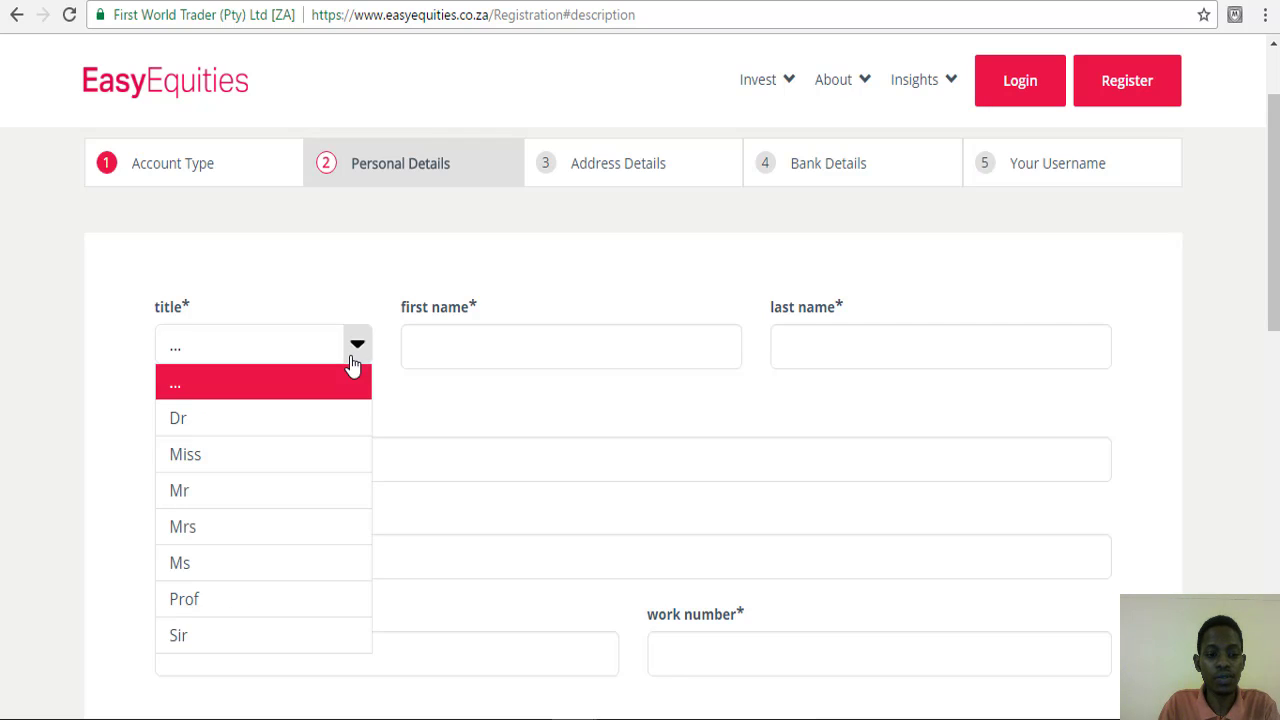
left_click(201, 495)
left_click(457, 352)
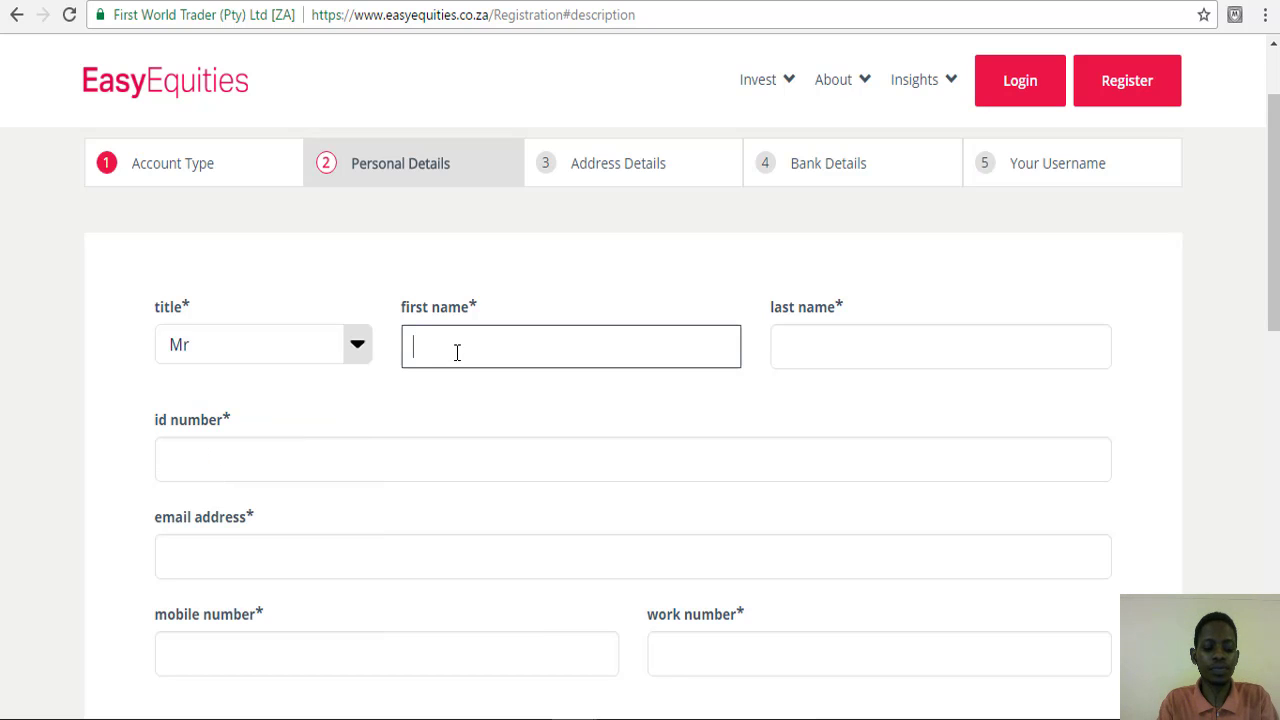
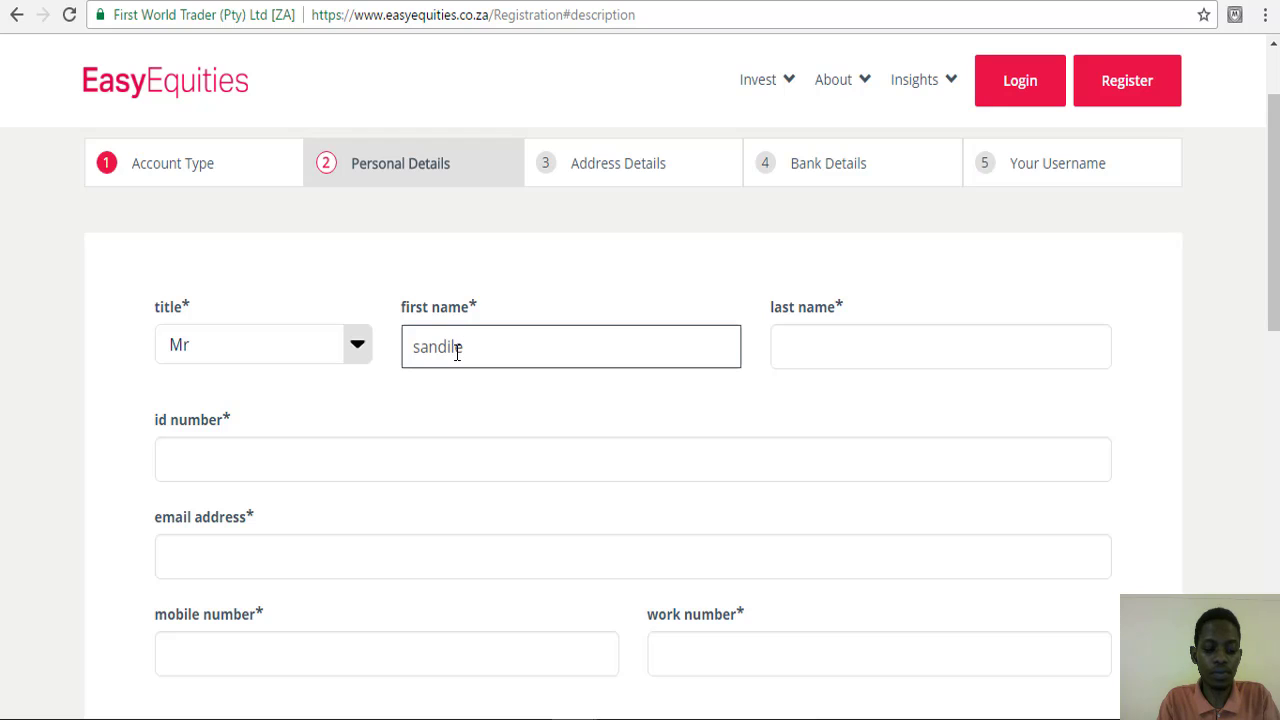
key("Tab")
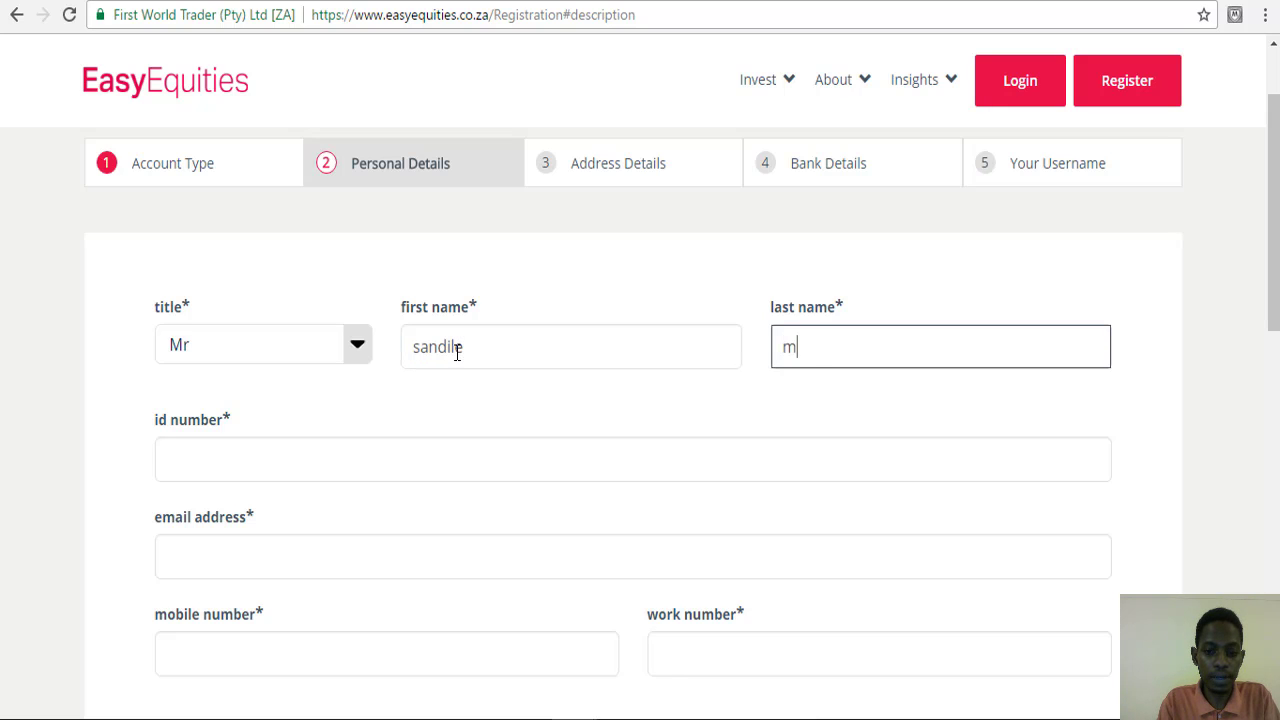
- Enter the ID number, e-mail address, mobile number and work number
key("Tab")
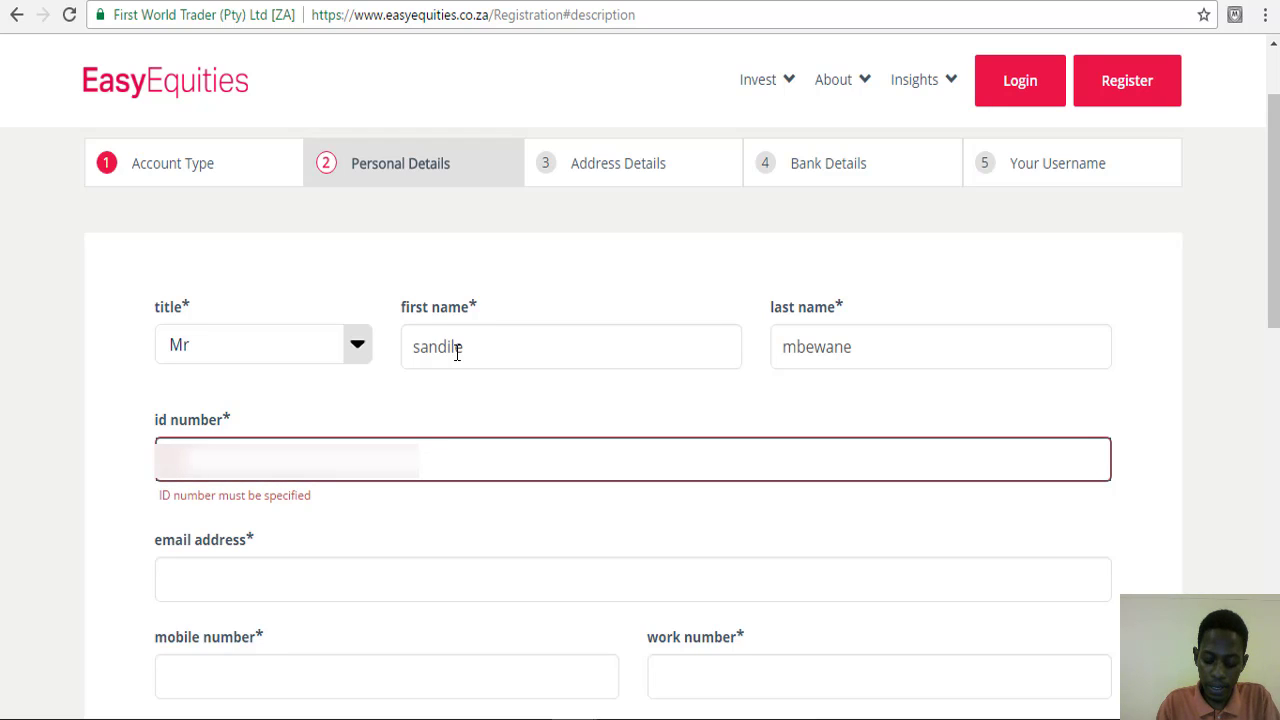
type("**")
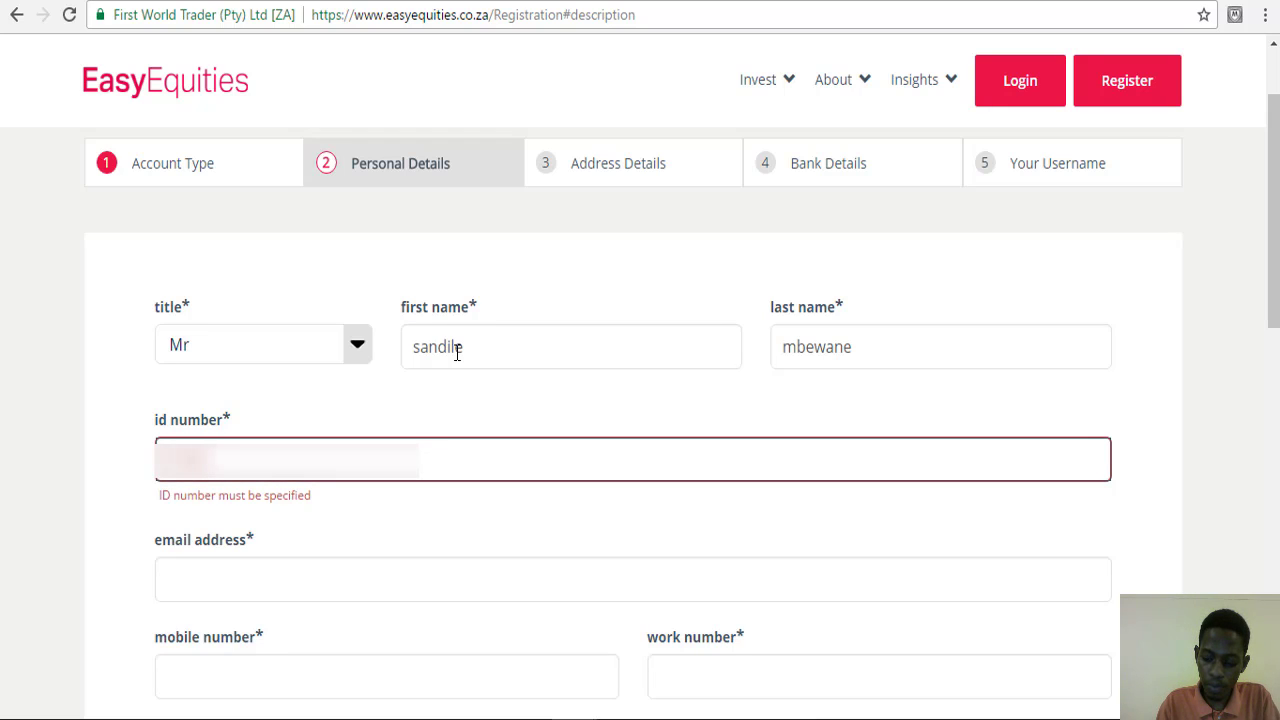
type("*")
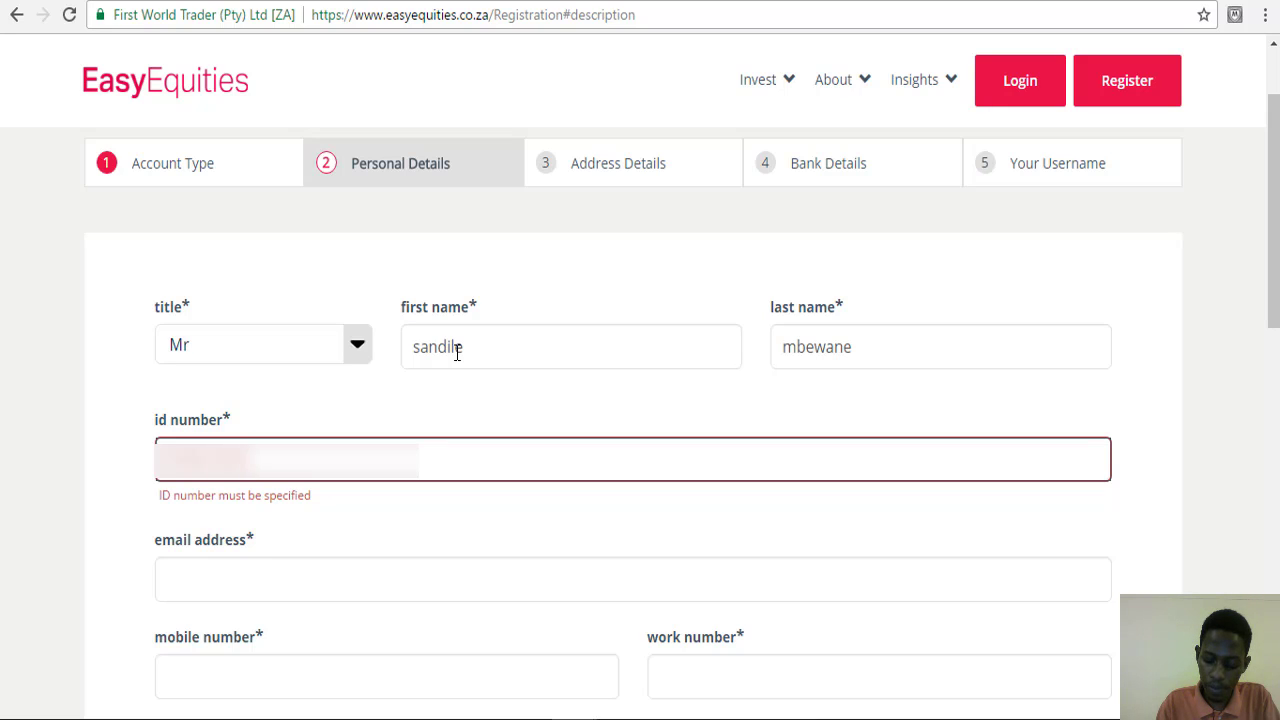
type("*")
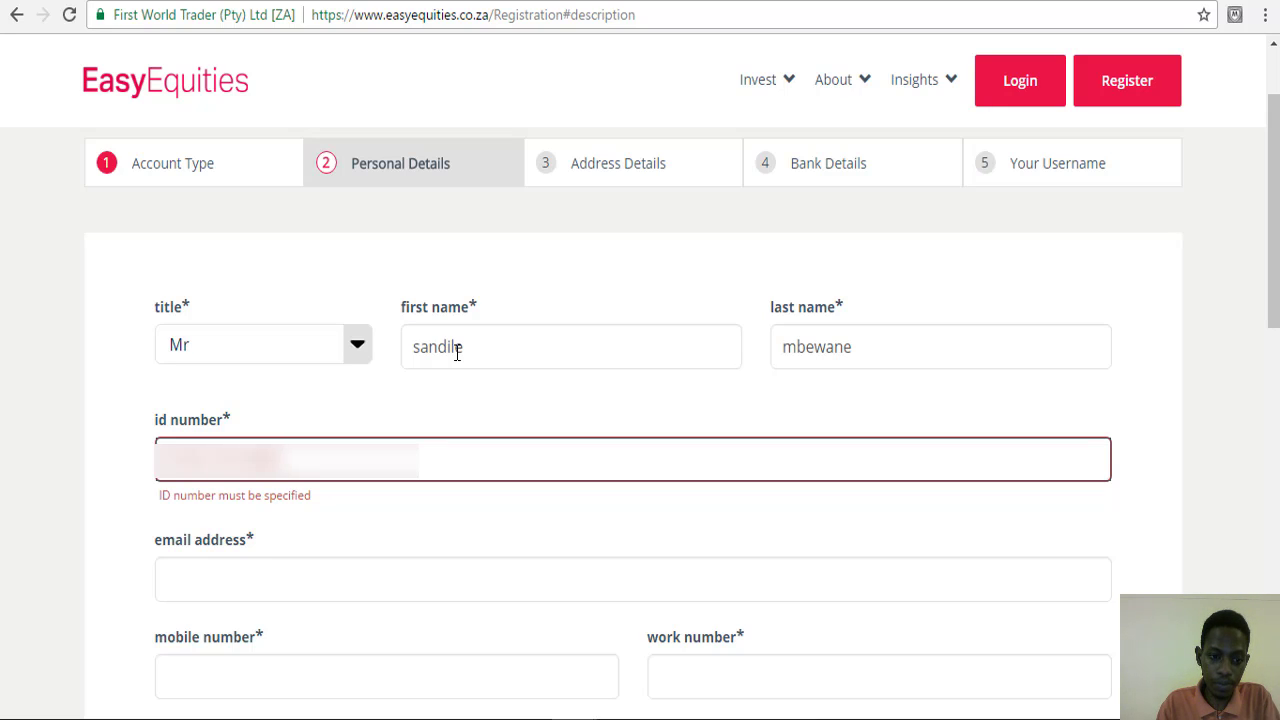
key("Tab")
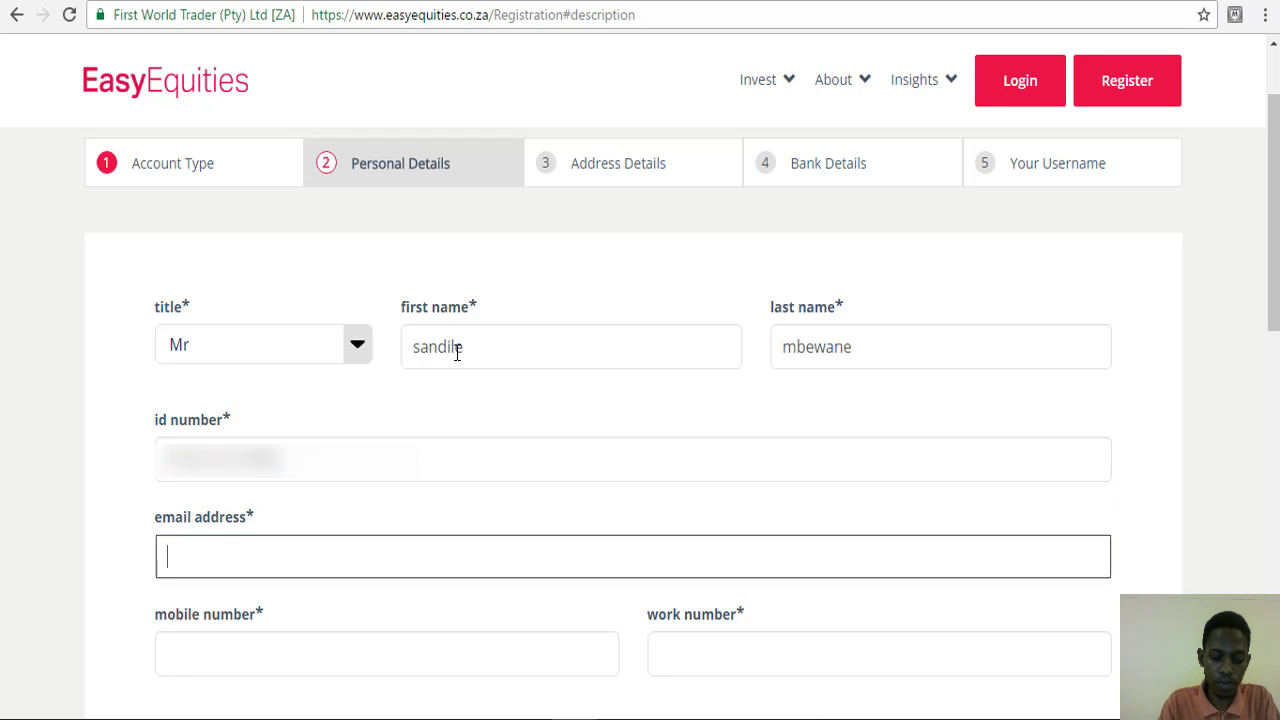
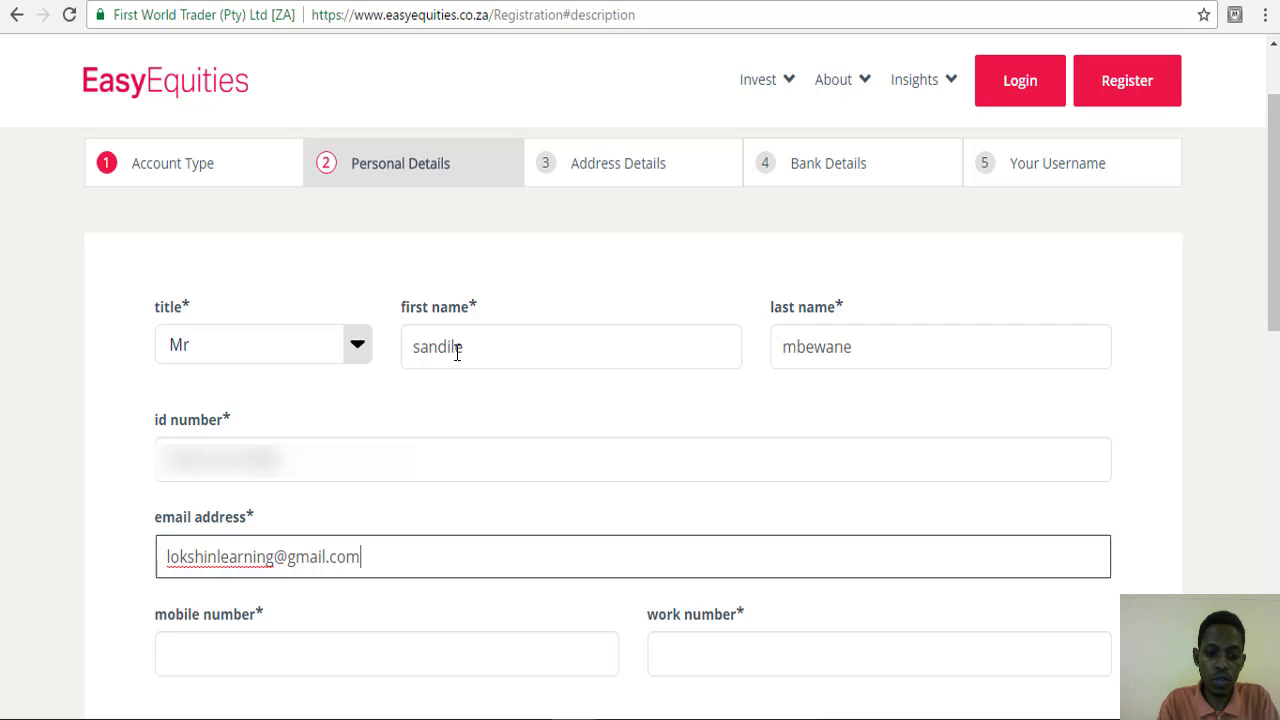
left_click(264, 660)
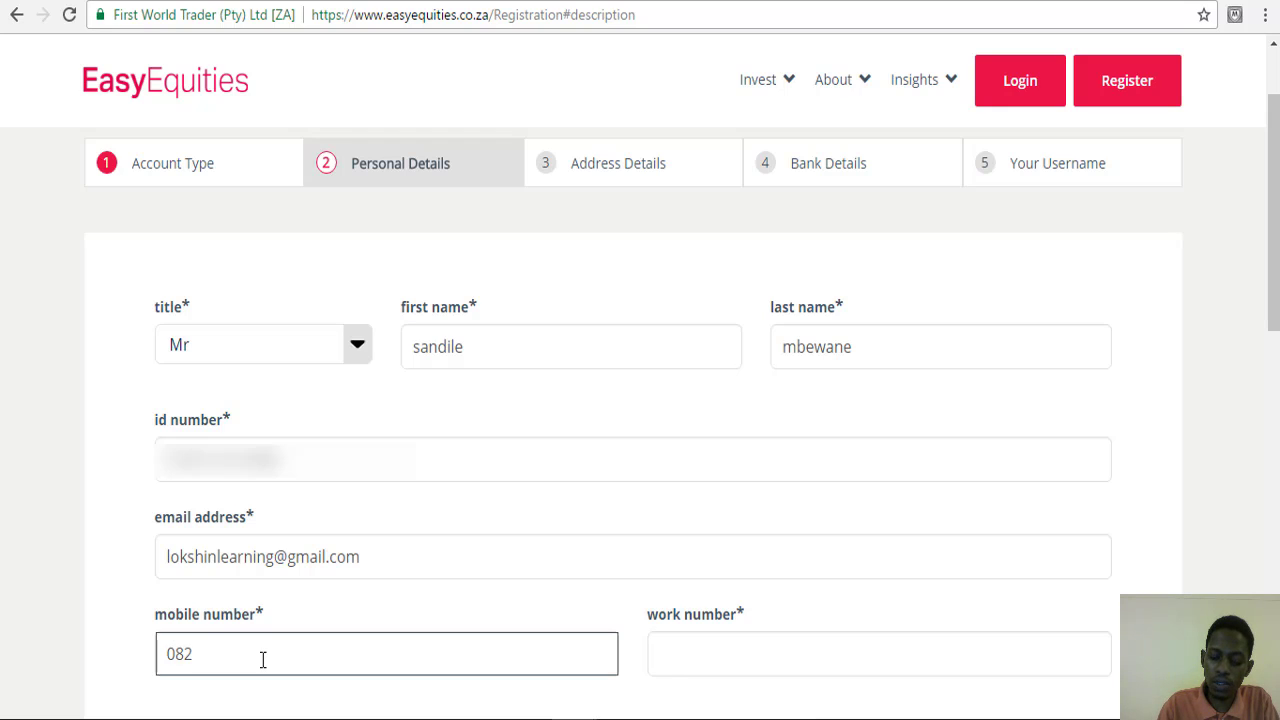
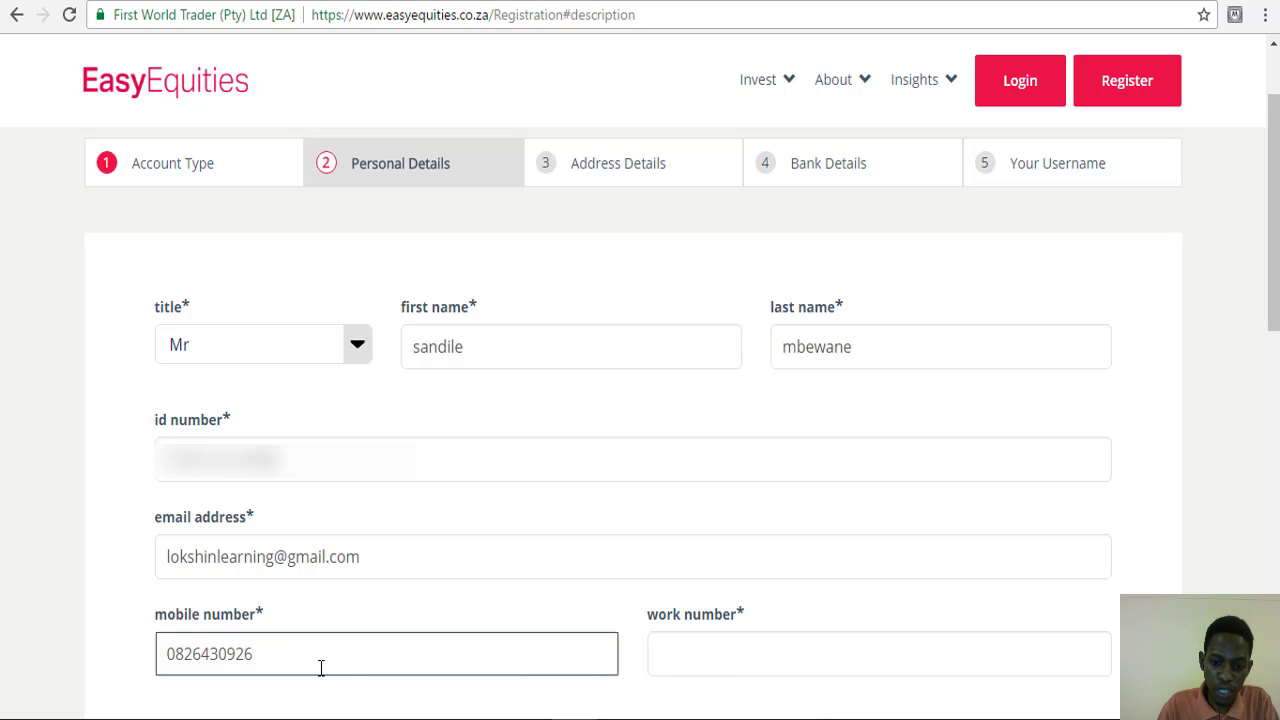
left_click(681, 654)
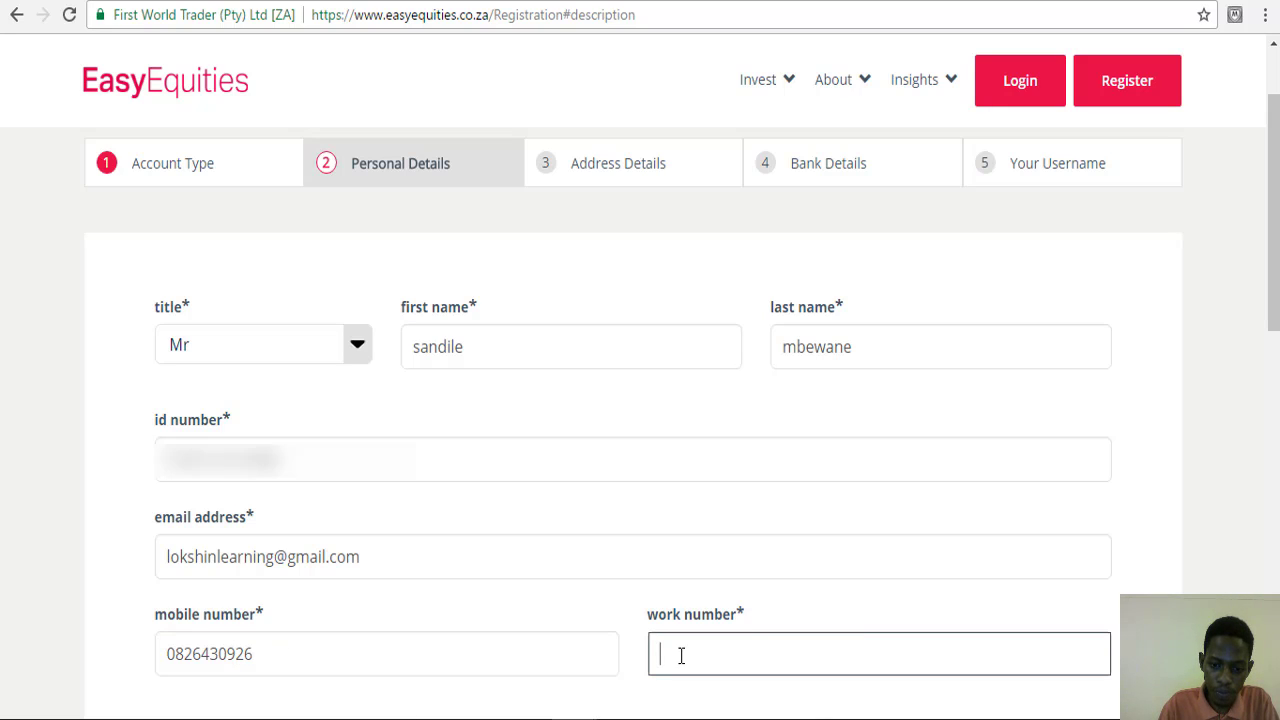
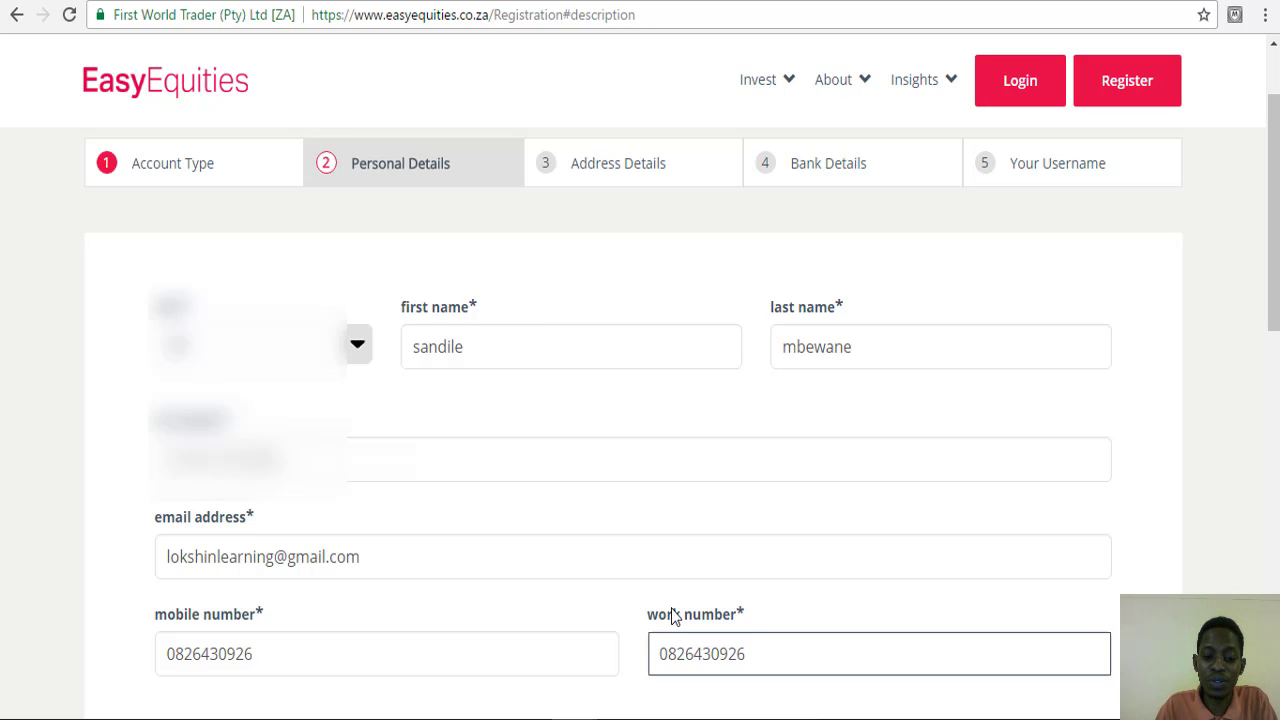
- Set 'how did you hear about us' to Online
scroll(672, 617, "down", 5)
left_click(229, 247)
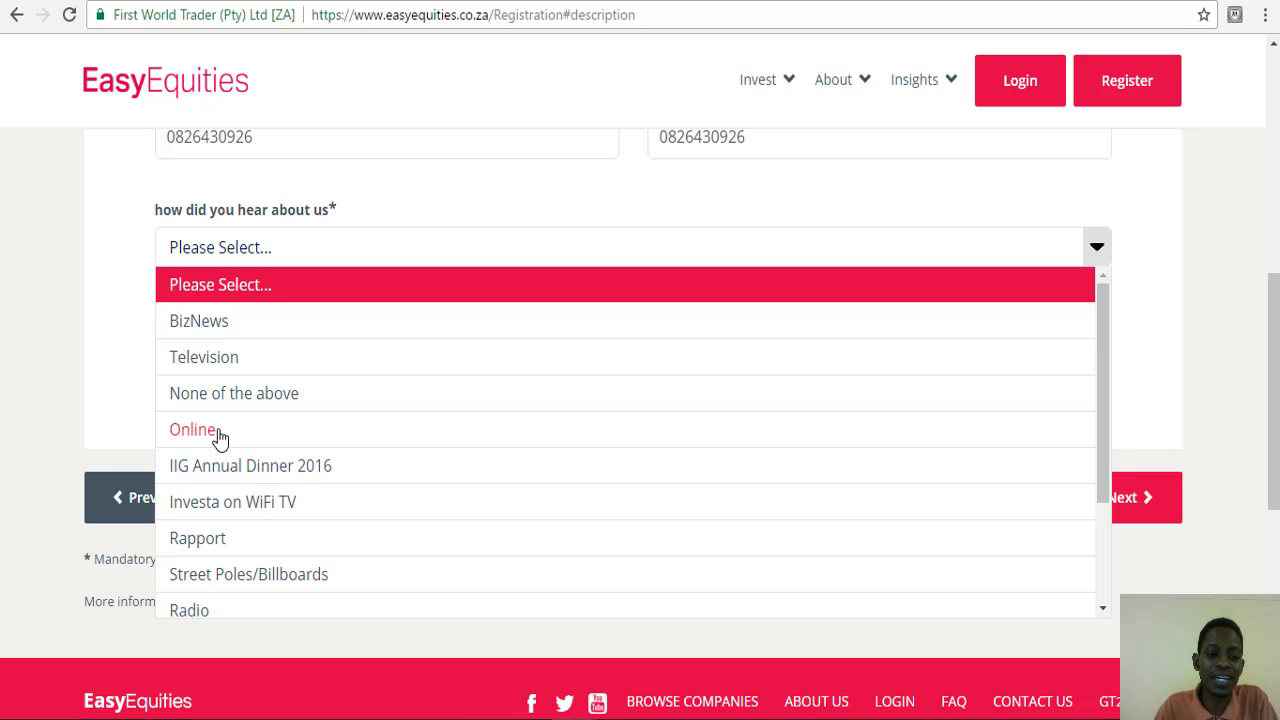
left_click(220, 438)
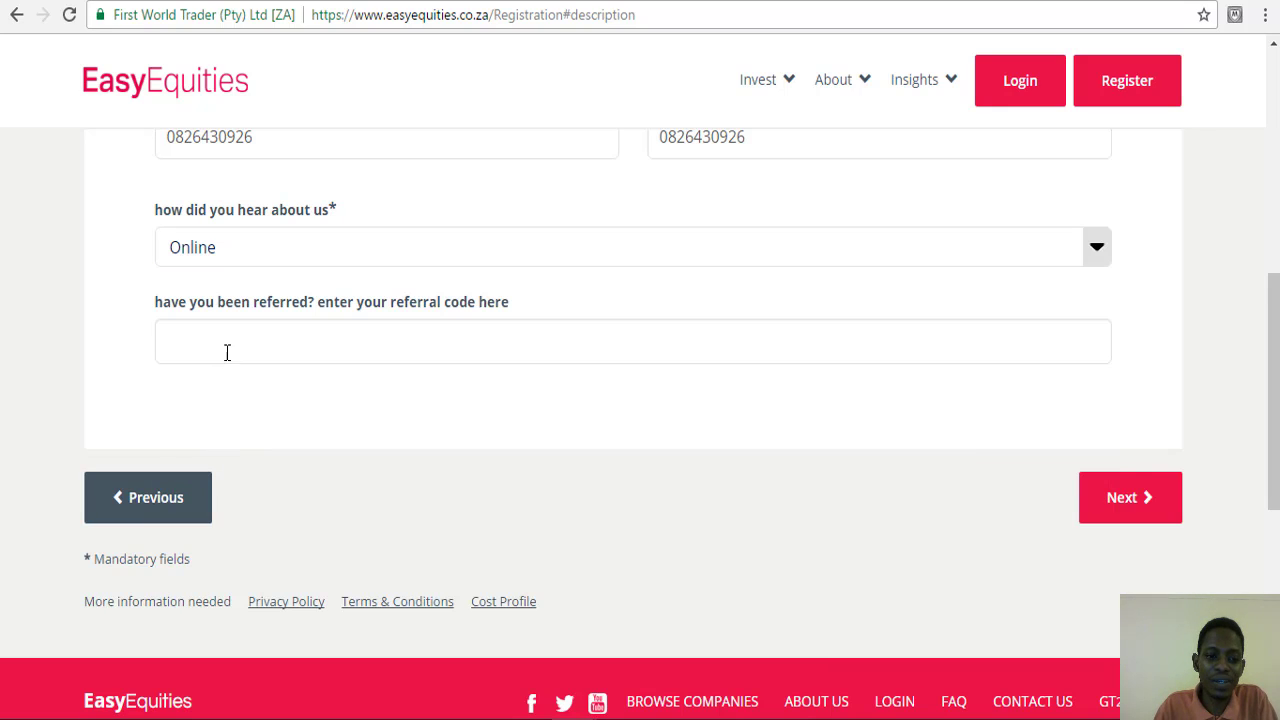
- Move to Address Details and enter the residential street address and suburb
left_click(1137, 510)
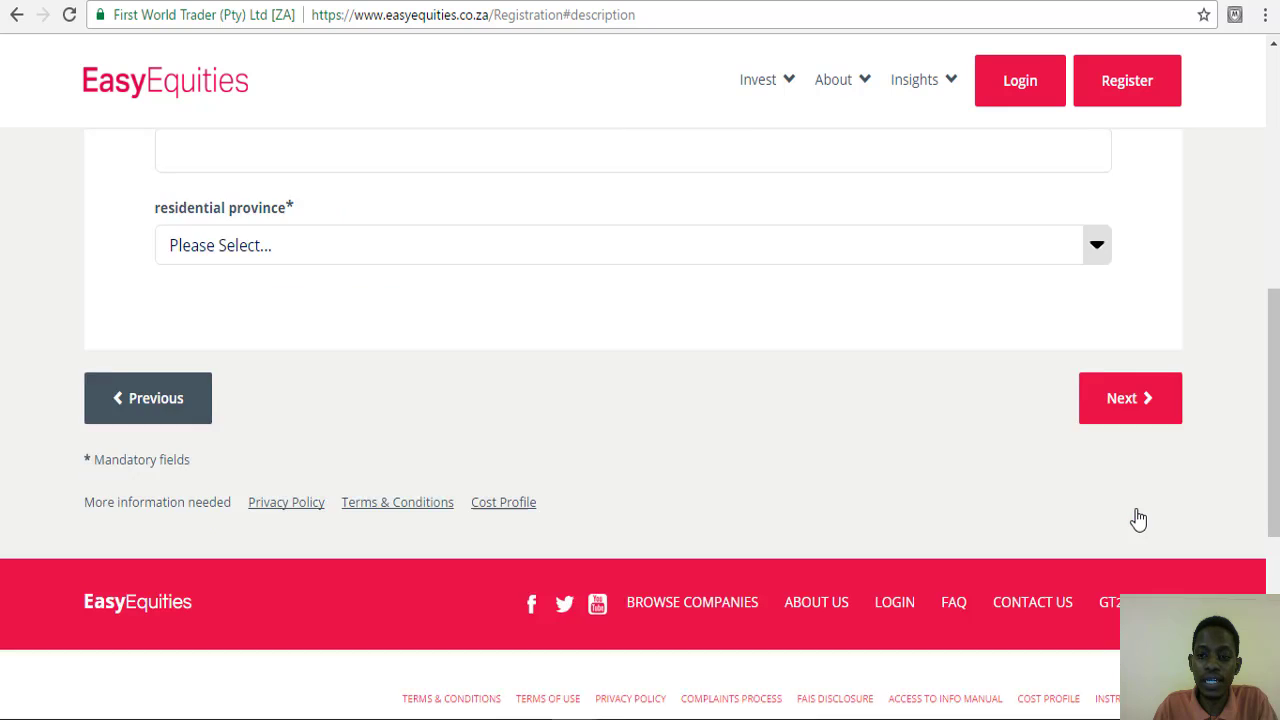
left_click(320, 384)
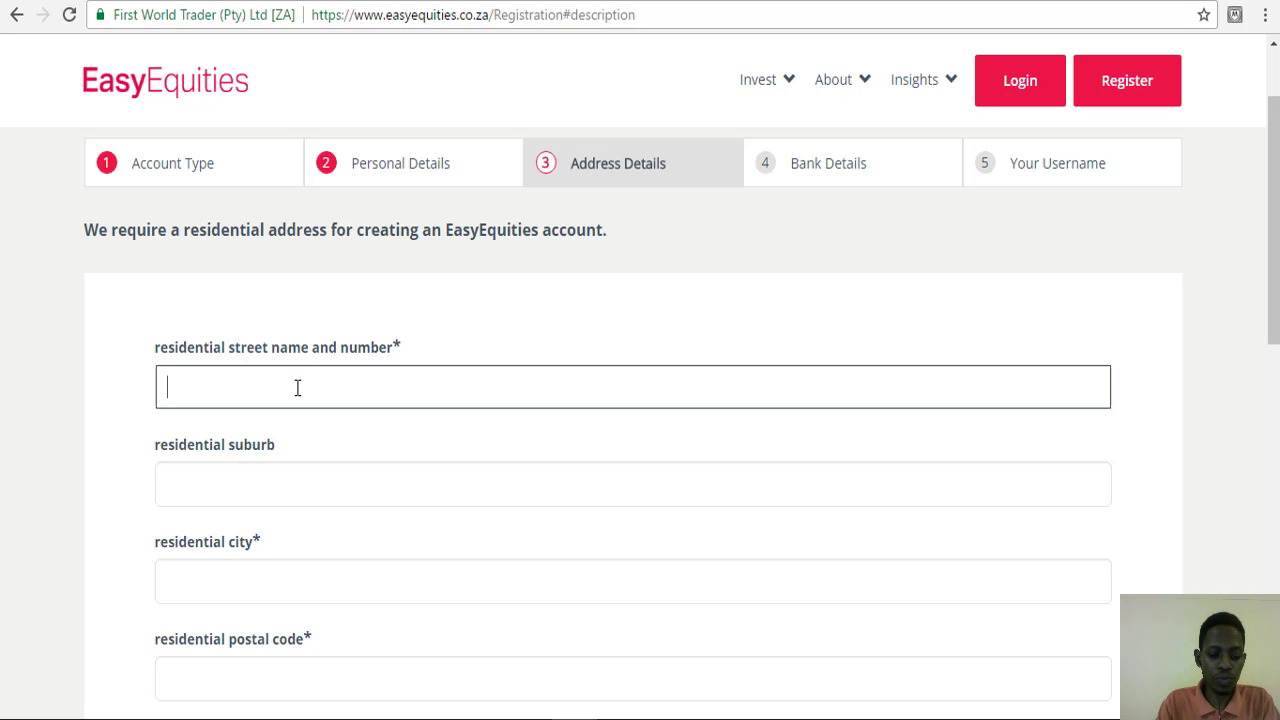
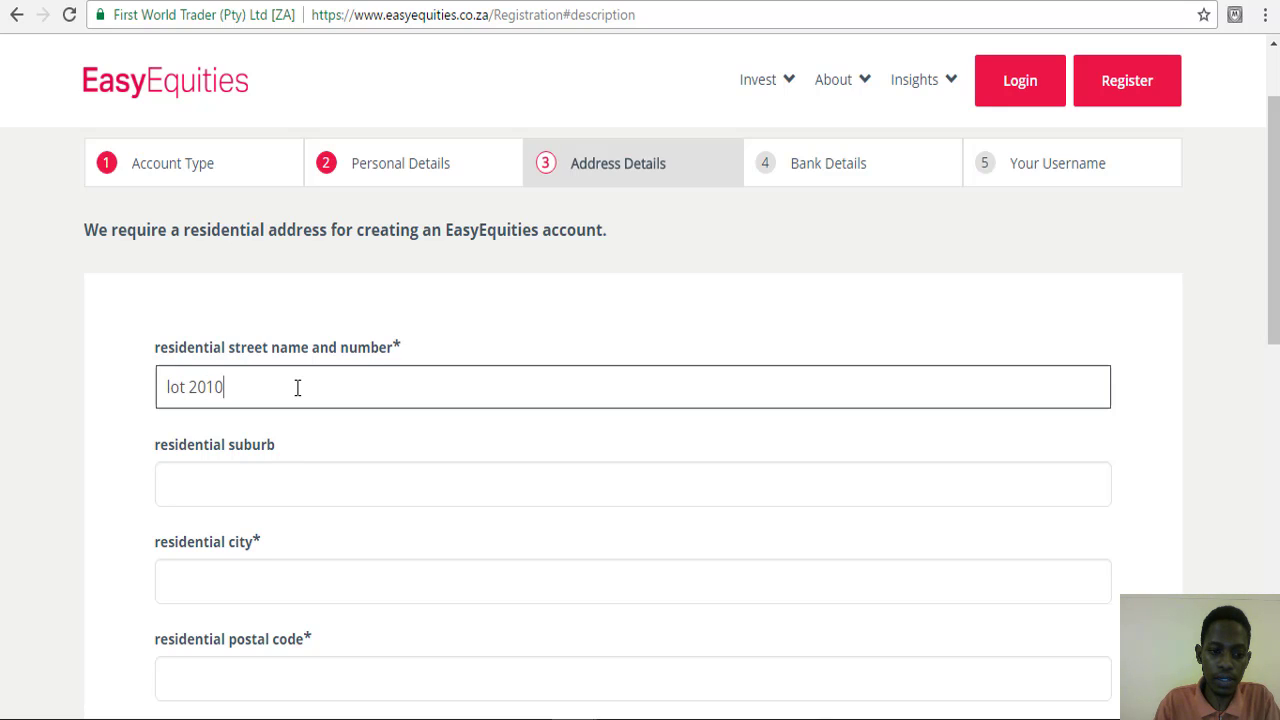
left_click(236, 489)
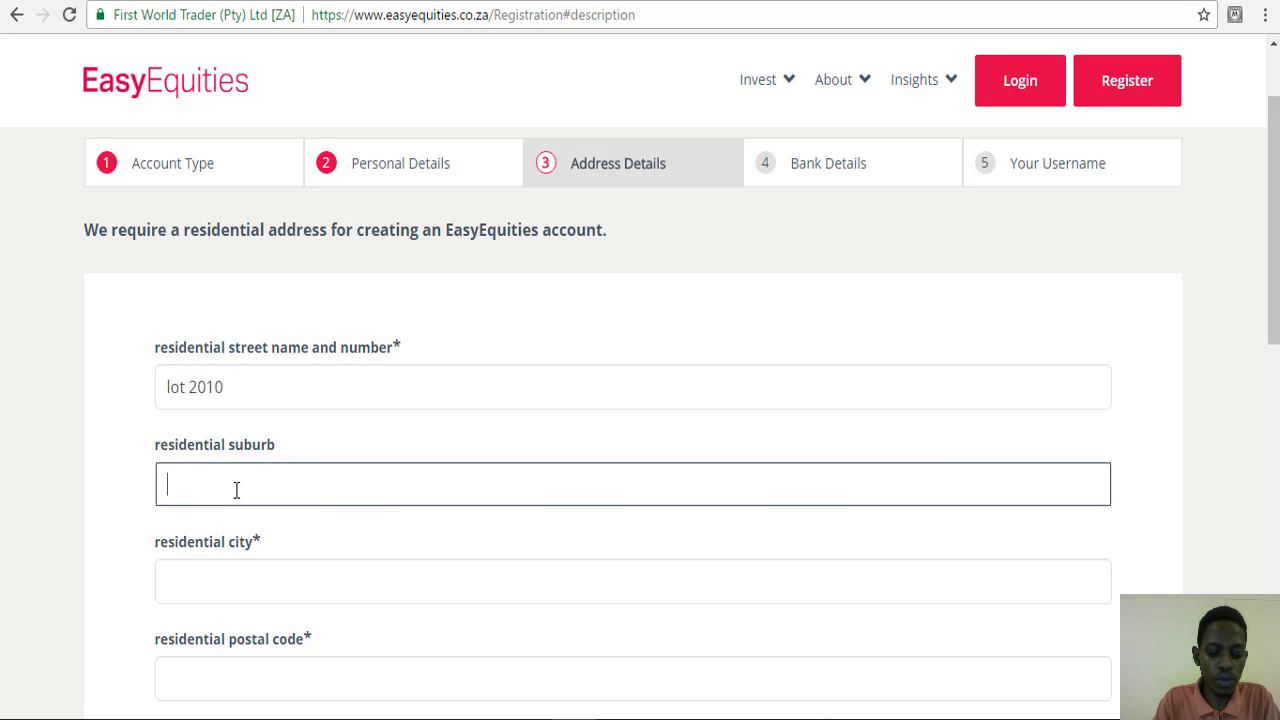
type("Gamalakhe")
- Set the residential city to Port Shepstone, postal code 4000 and province Kwa-Zulu Natal
left_click(209, 583)
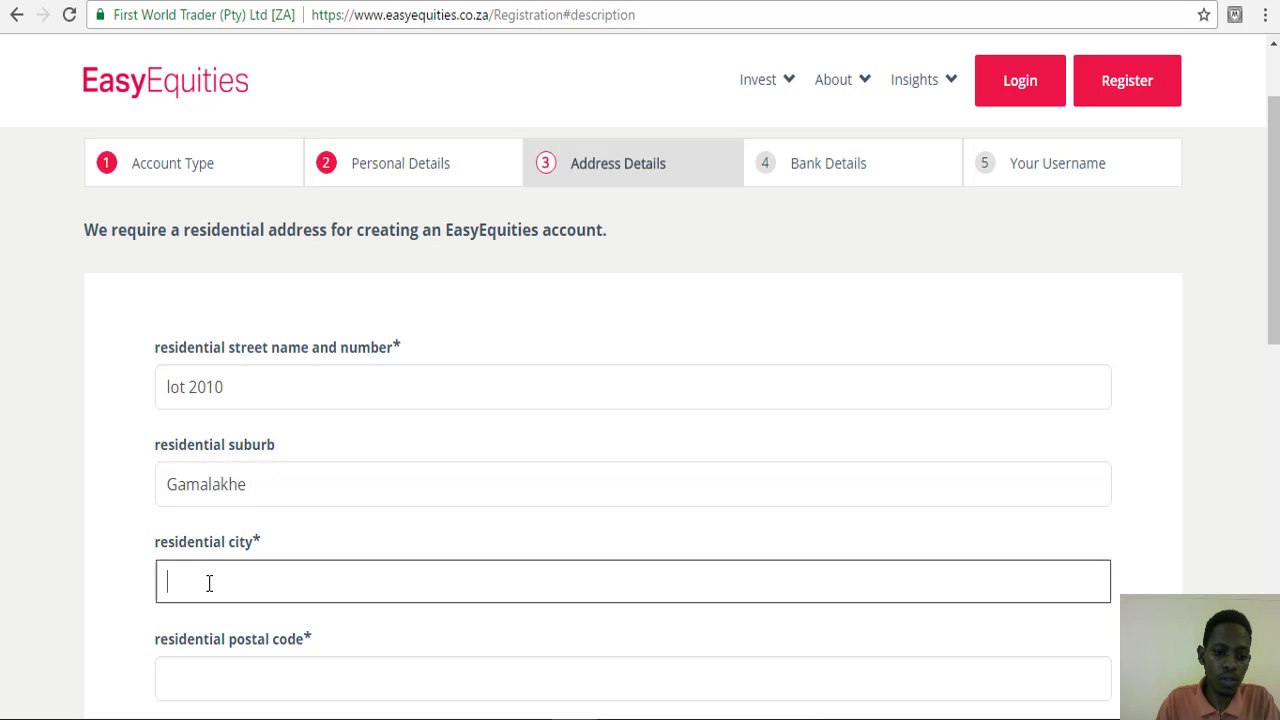
type("Port ")
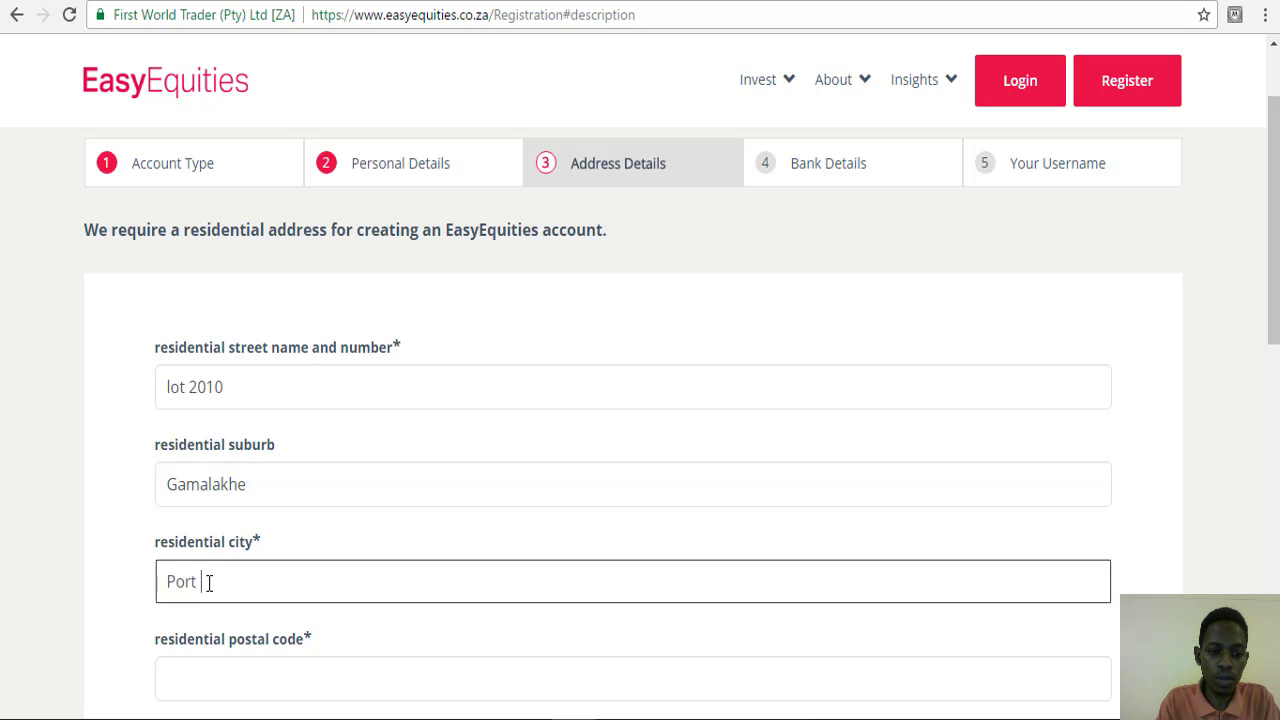
type("Shepstone")
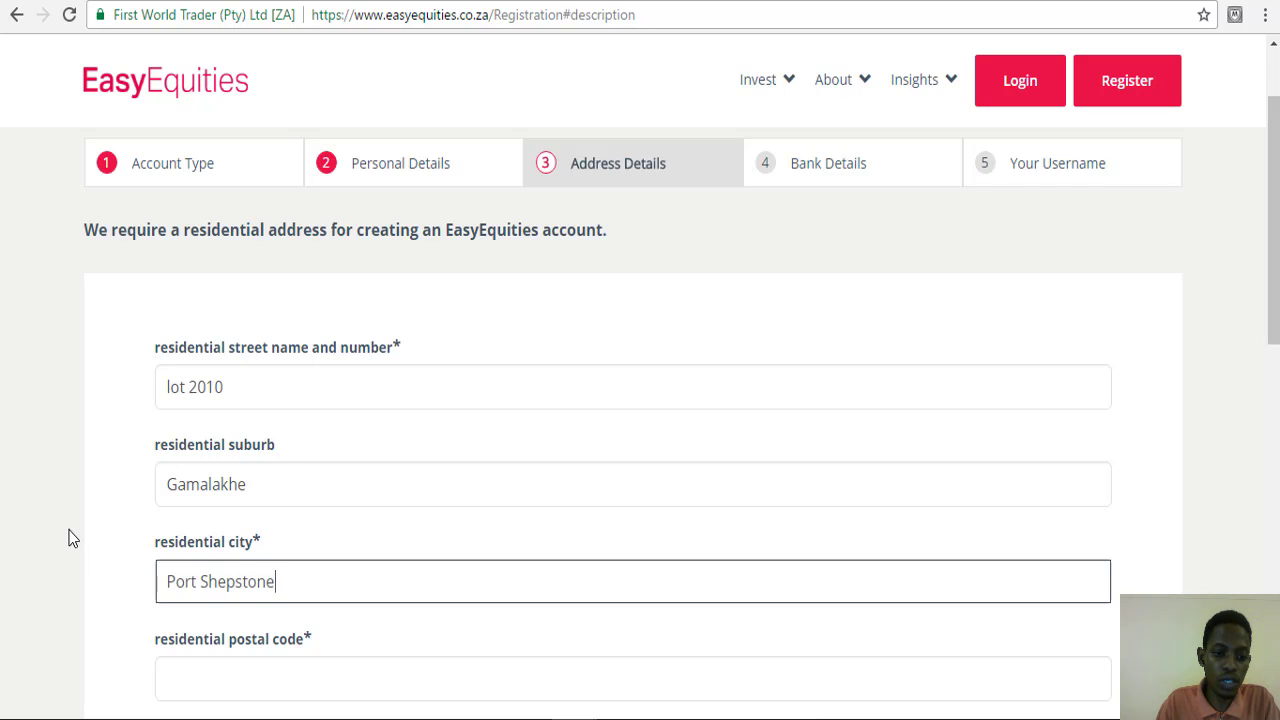
scroll(71, 538, "down", 2)
left_click(185, 481)
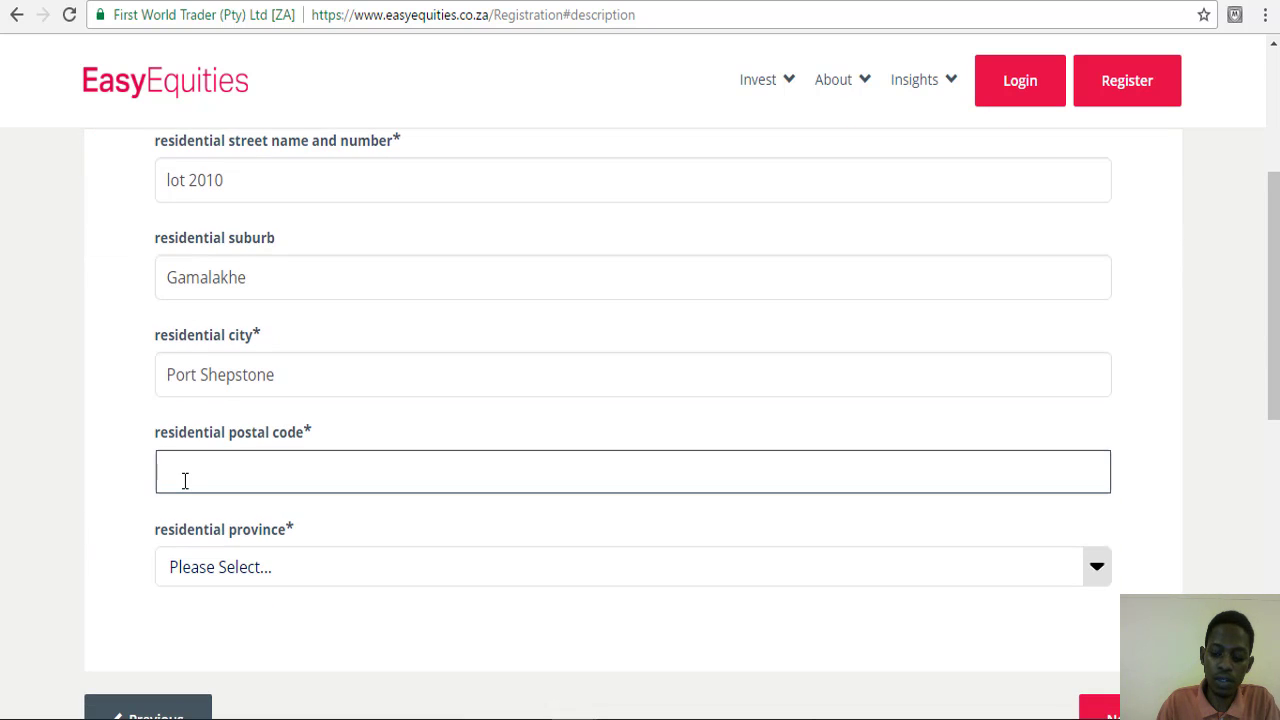
type("4000")
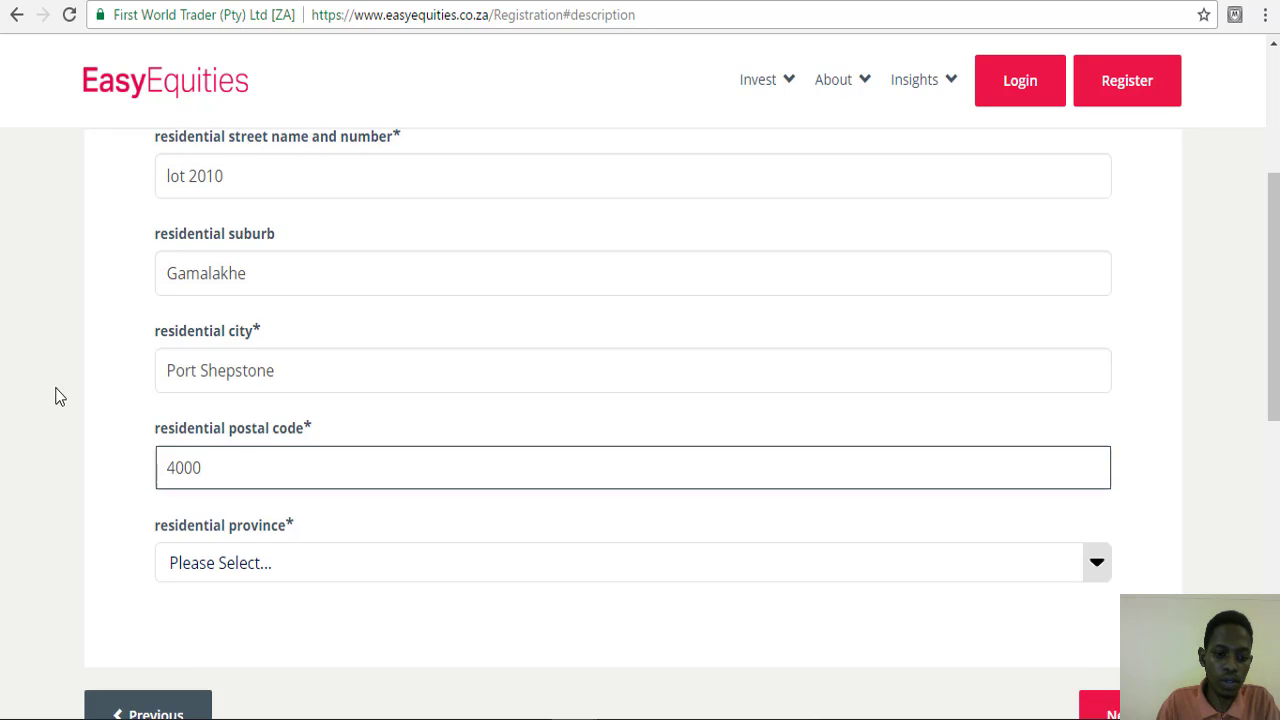
scroll(149, 429, "down", 2)
left_click(223, 362)
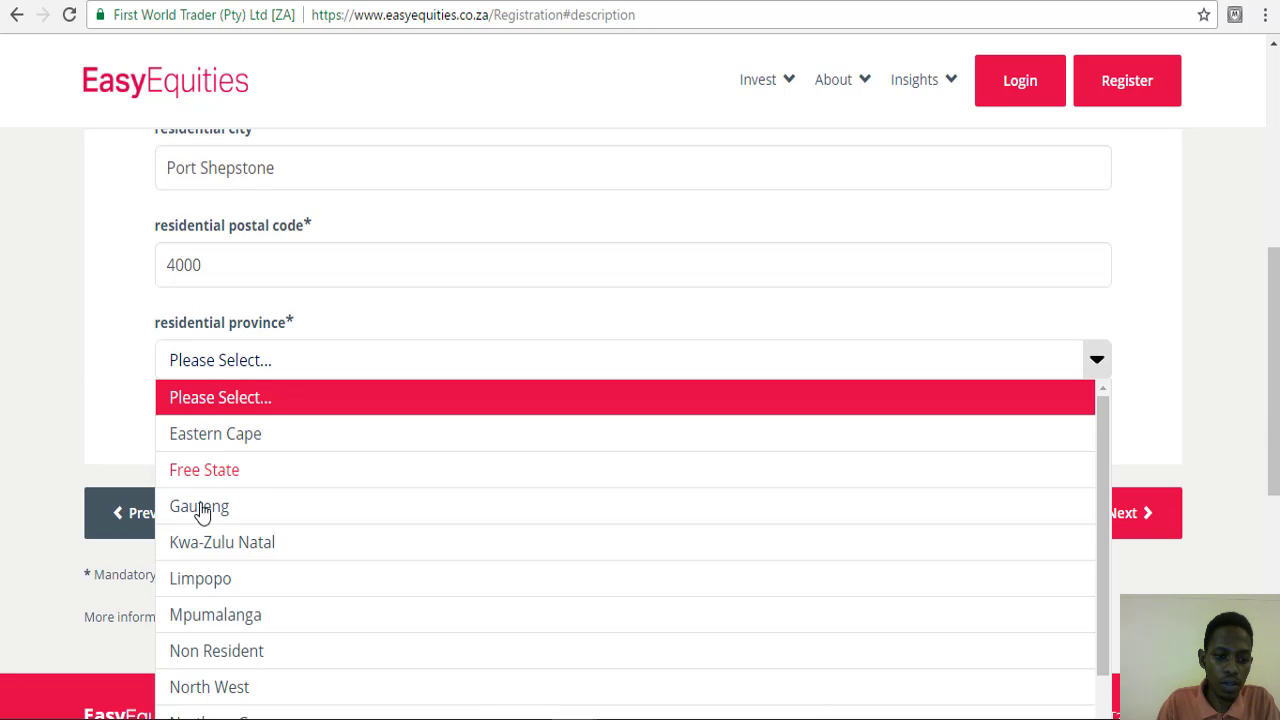
left_click(205, 548)
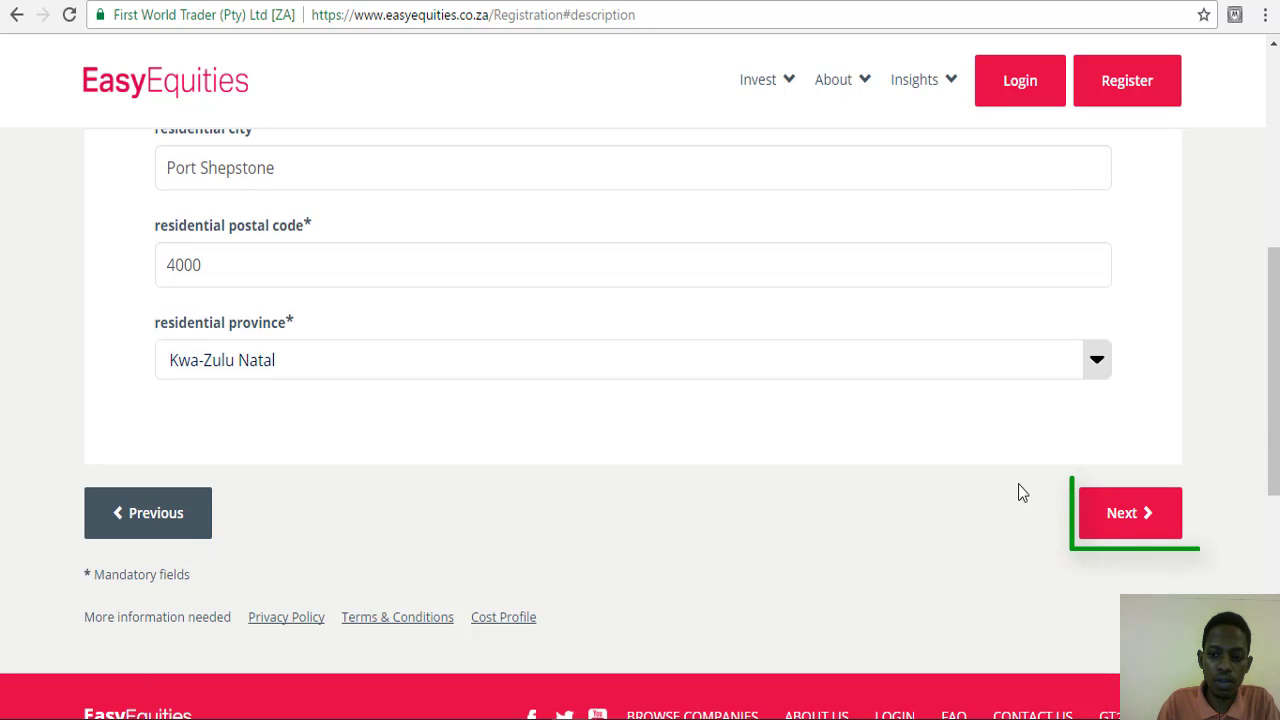
- On Bank Details, choose Capitec with branch name port shepstone and branch code 0000
left_click(1129, 519)
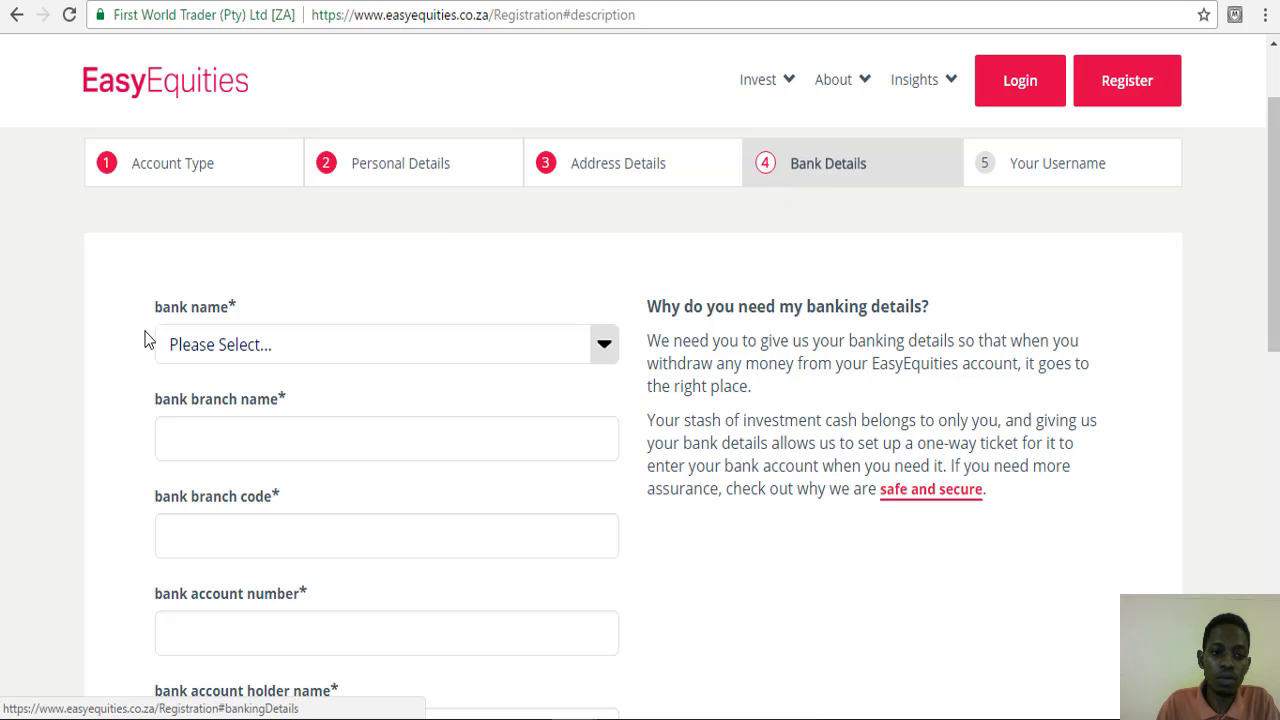
left_click(228, 357)
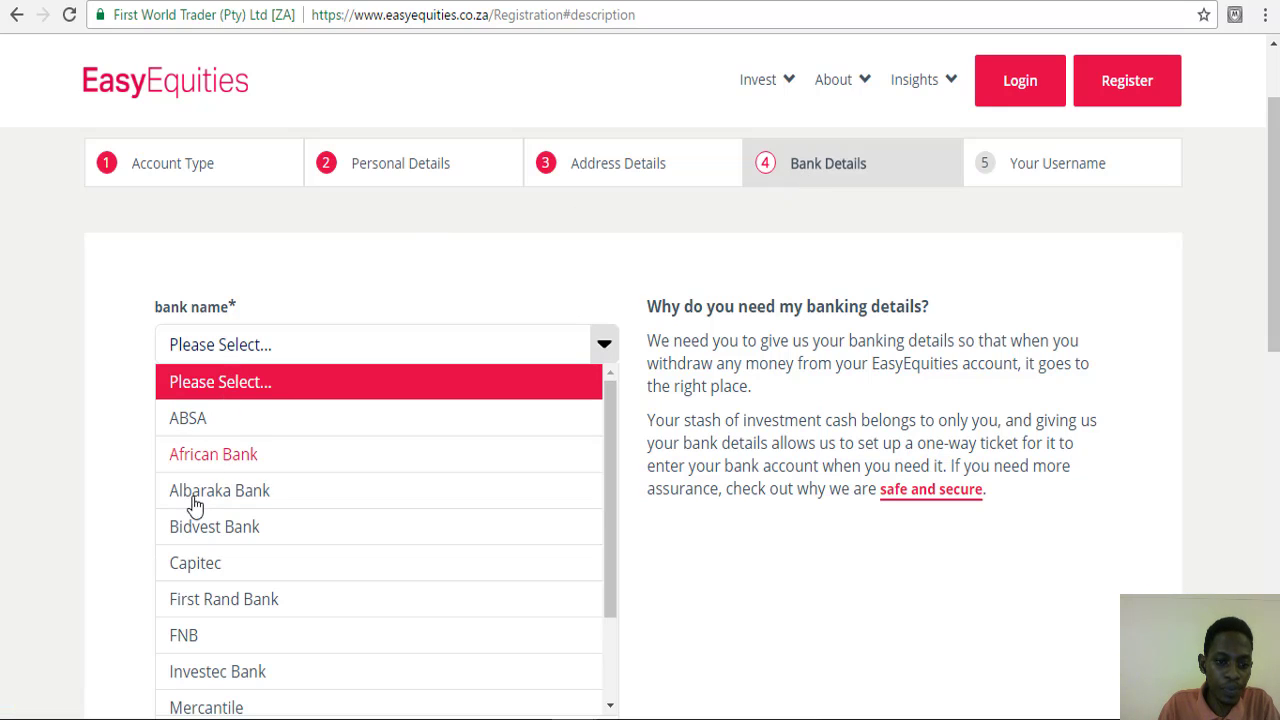
scroll(192, 503, "down", 2)
scroll(194, 512, "up", 2)
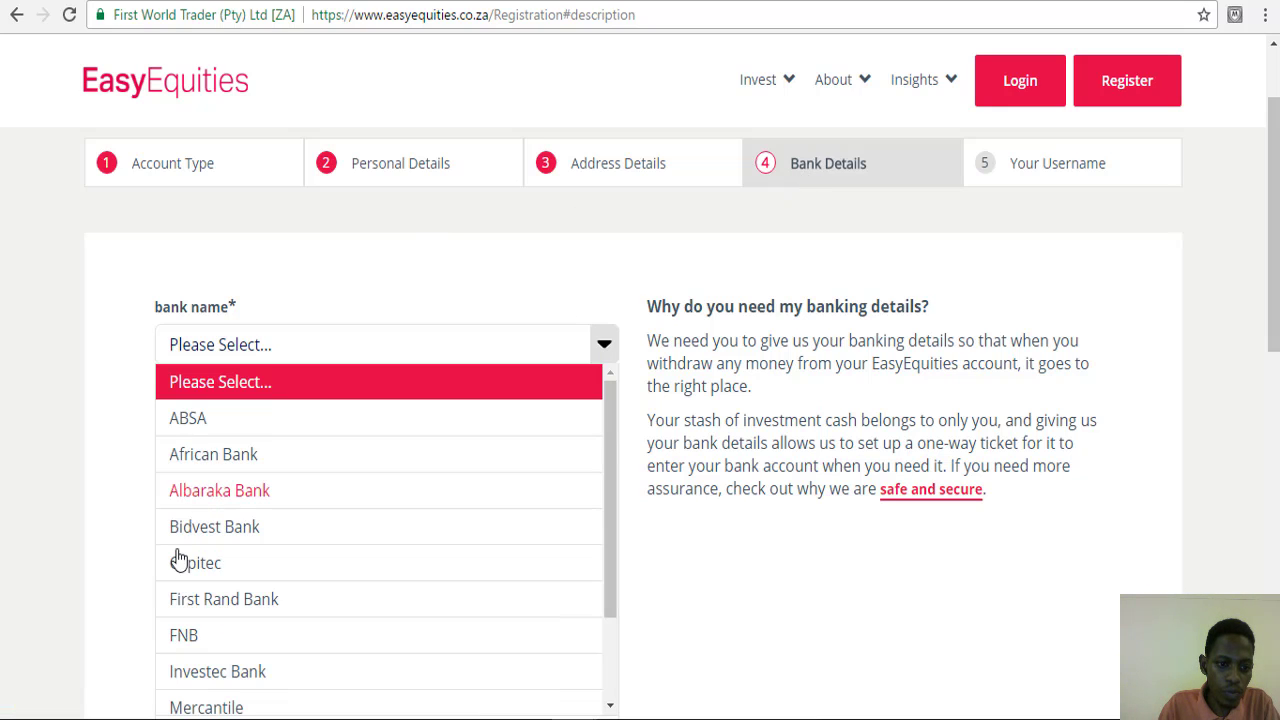
left_click(193, 570)
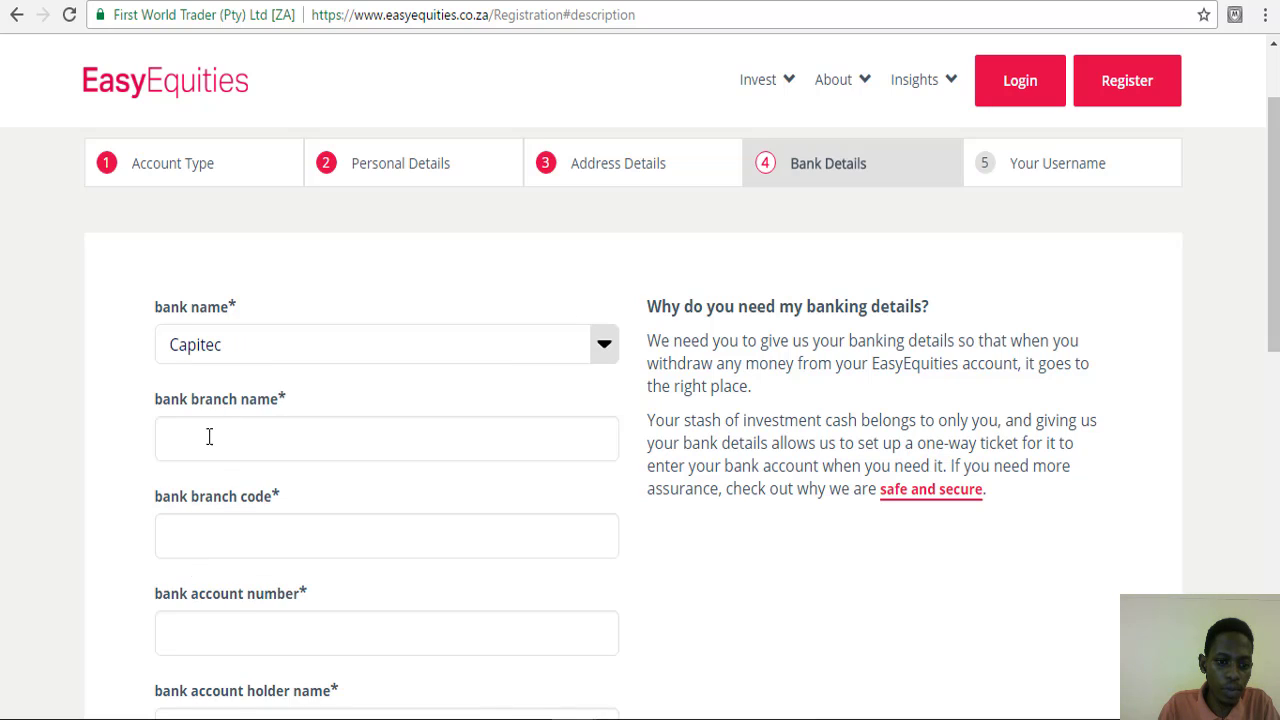
left_click(209, 436)
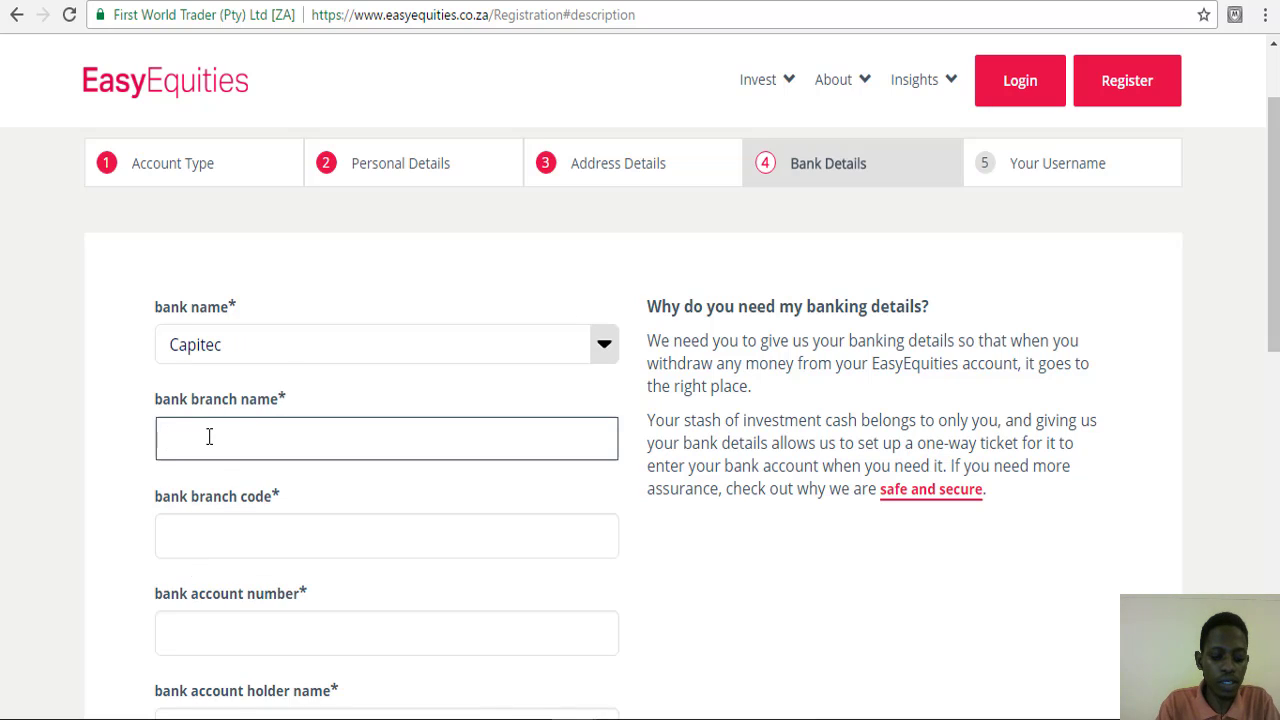
type("port sheps")
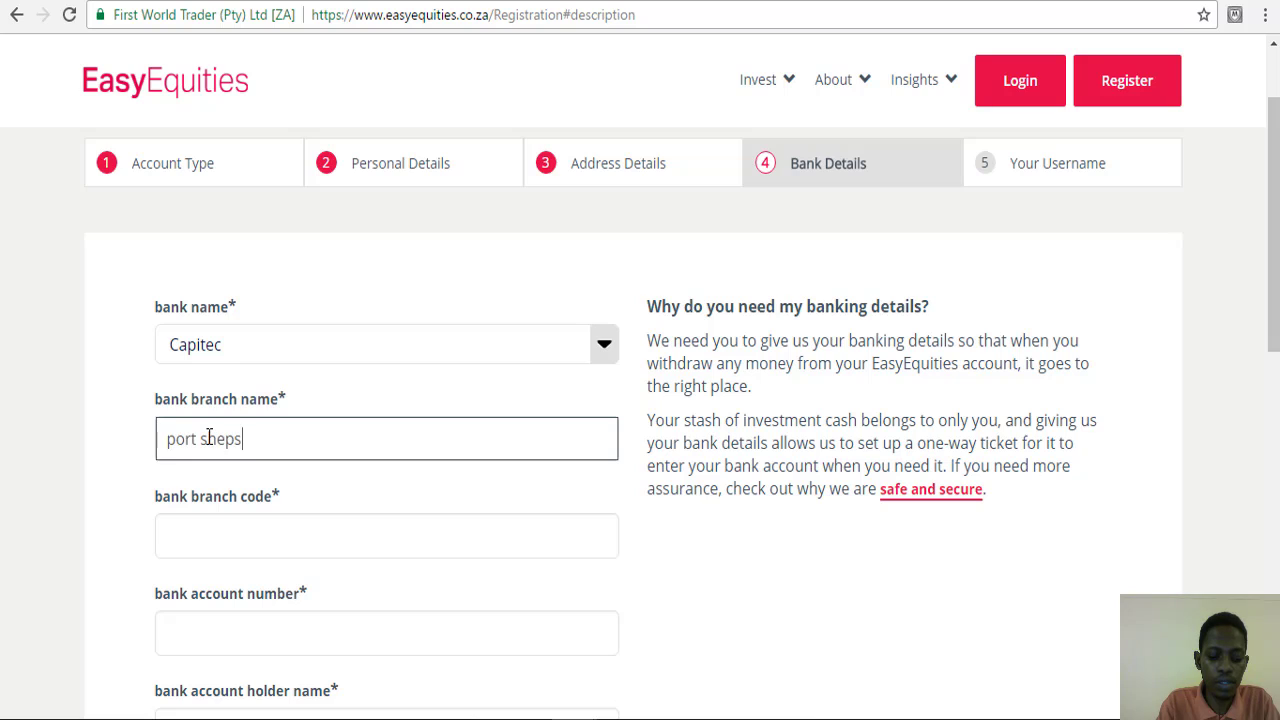
type("tone")
left_click(176, 545)
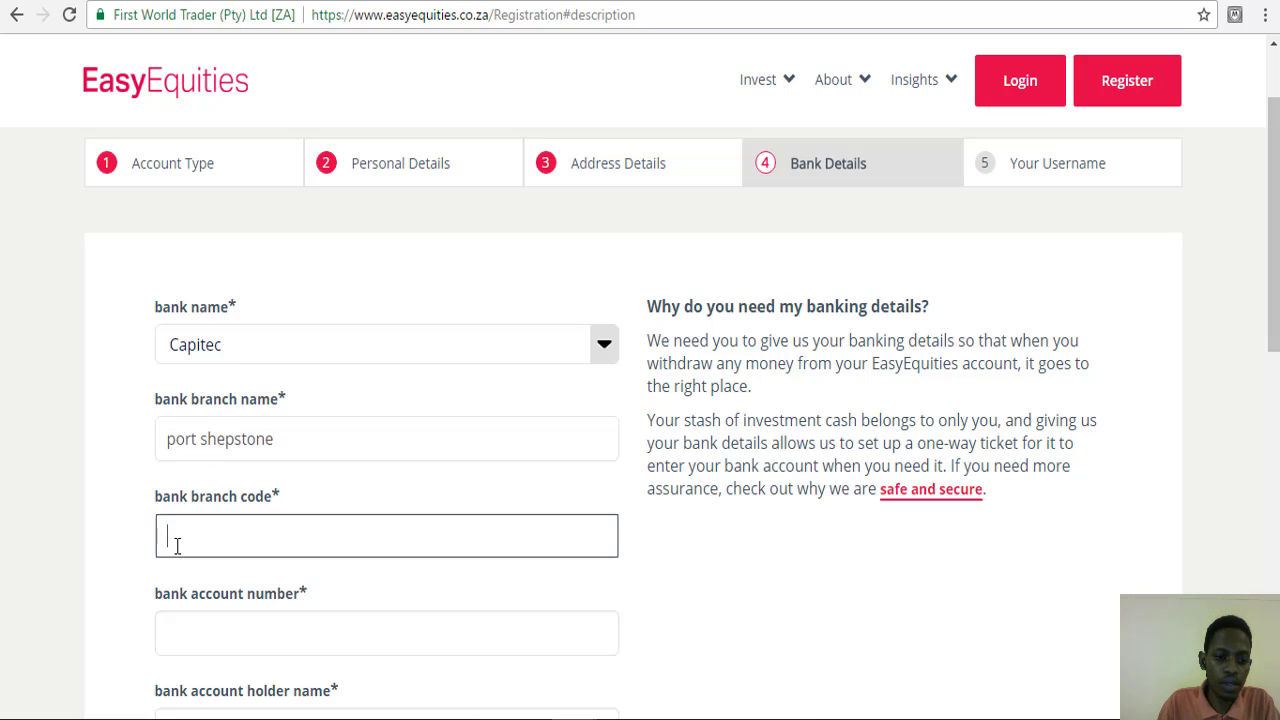
type("0000")
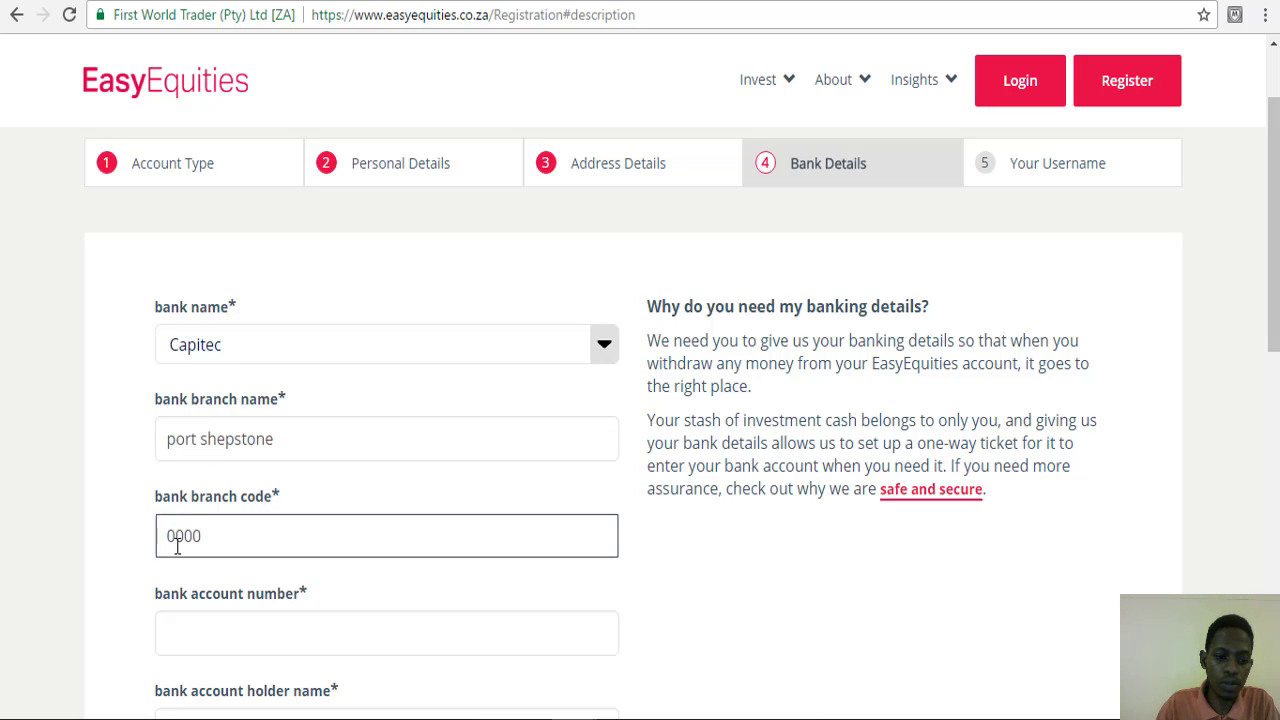
- Enter the bank account number and account holder's name, then continue to Your Username
scroll(178, 545, "down", 1)
left_click(176, 535)
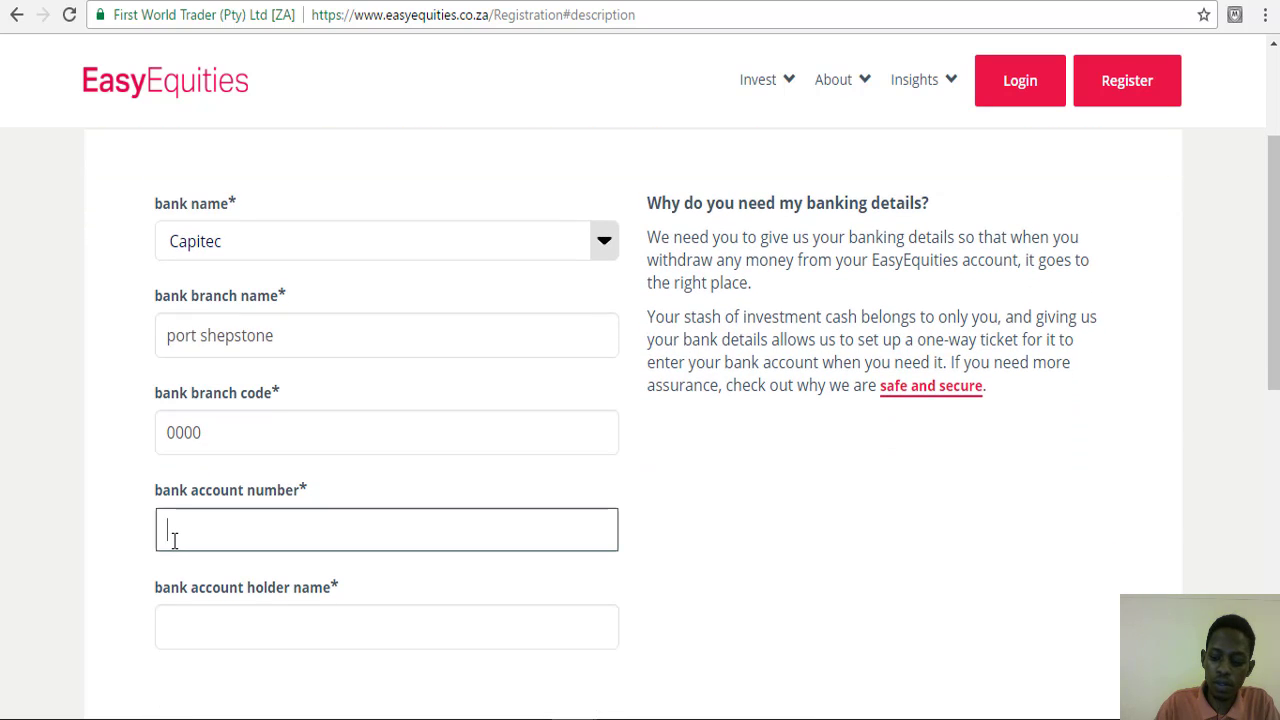
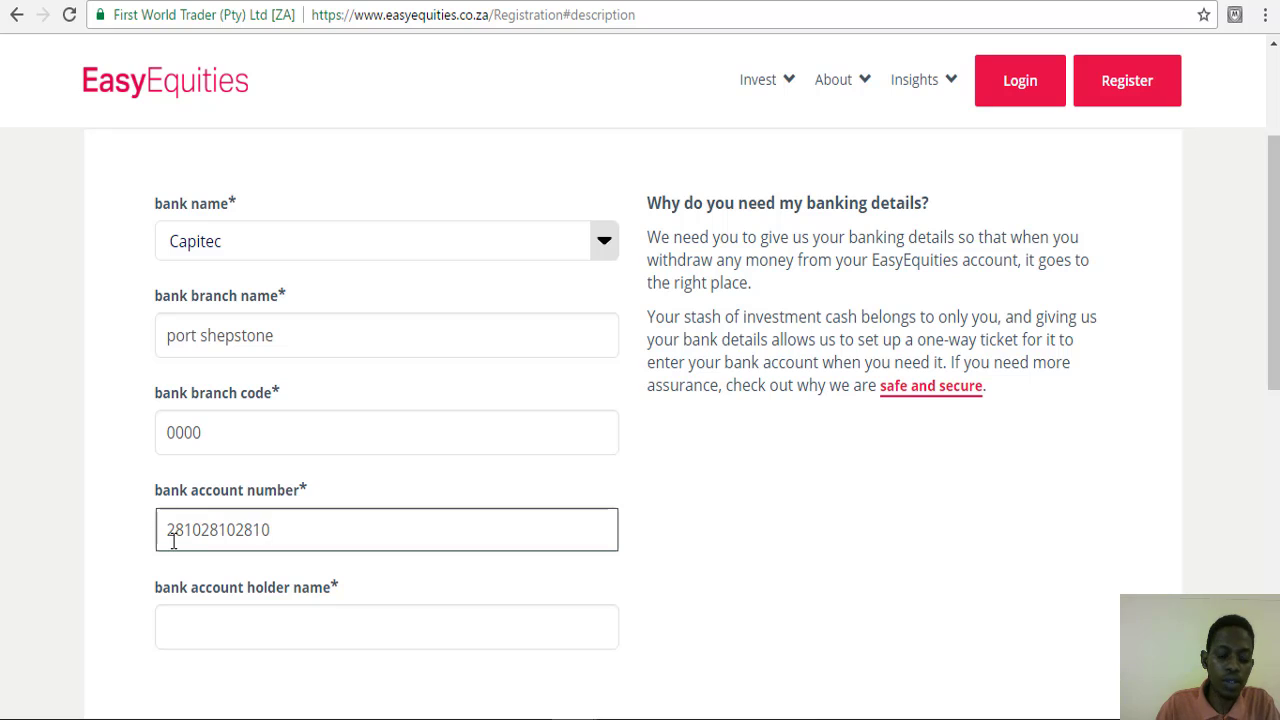
left_click(36, 468)
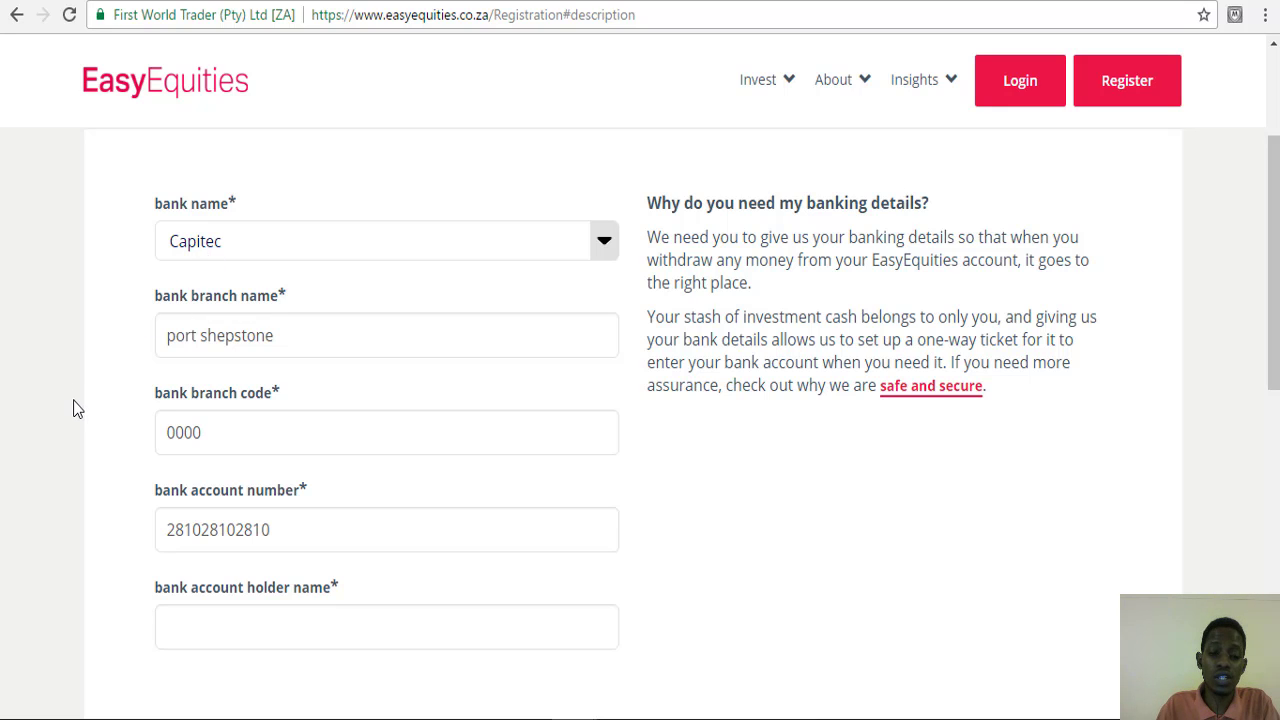
scroll(73, 408, "down", 3)
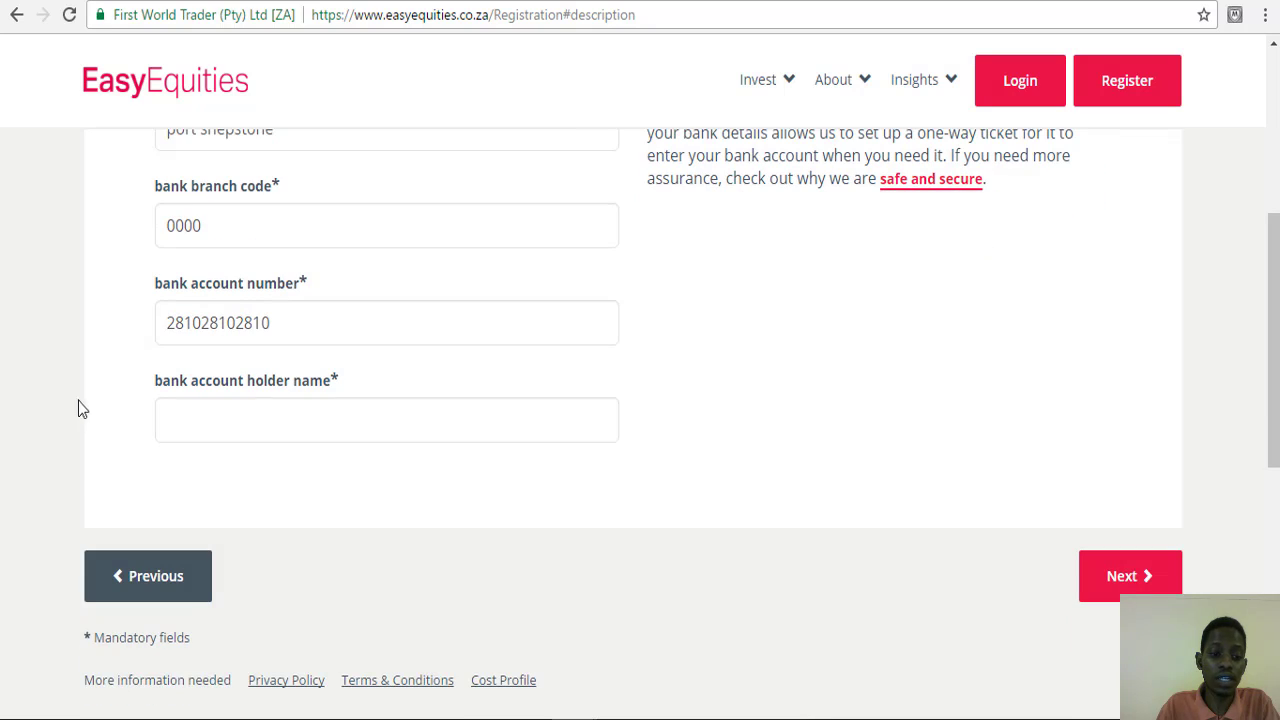
left_click(184, 426)
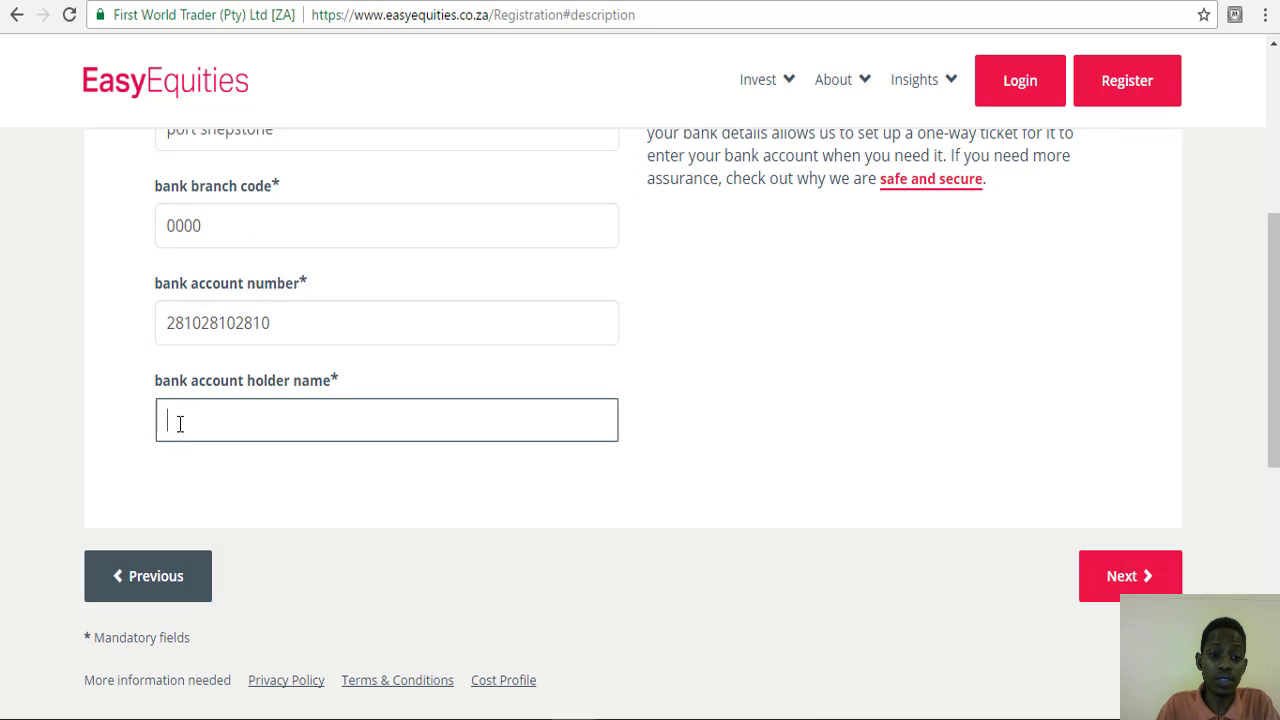
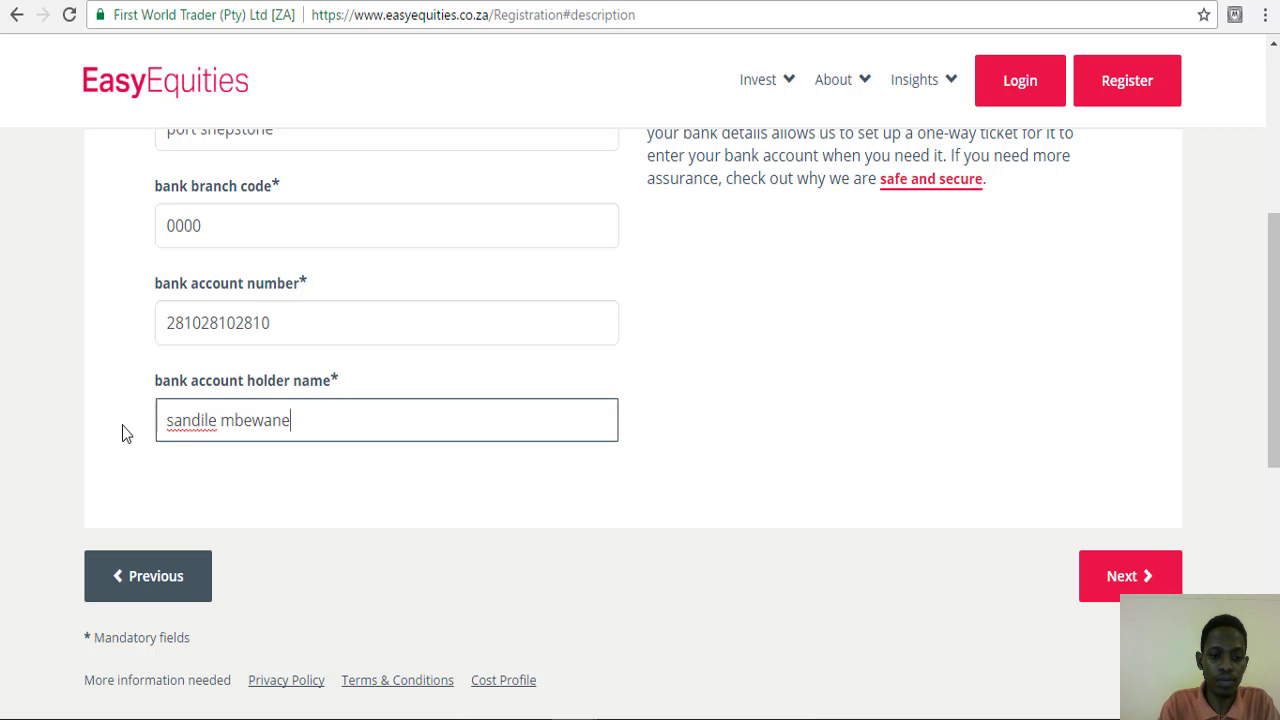
left_click(1098, 584)
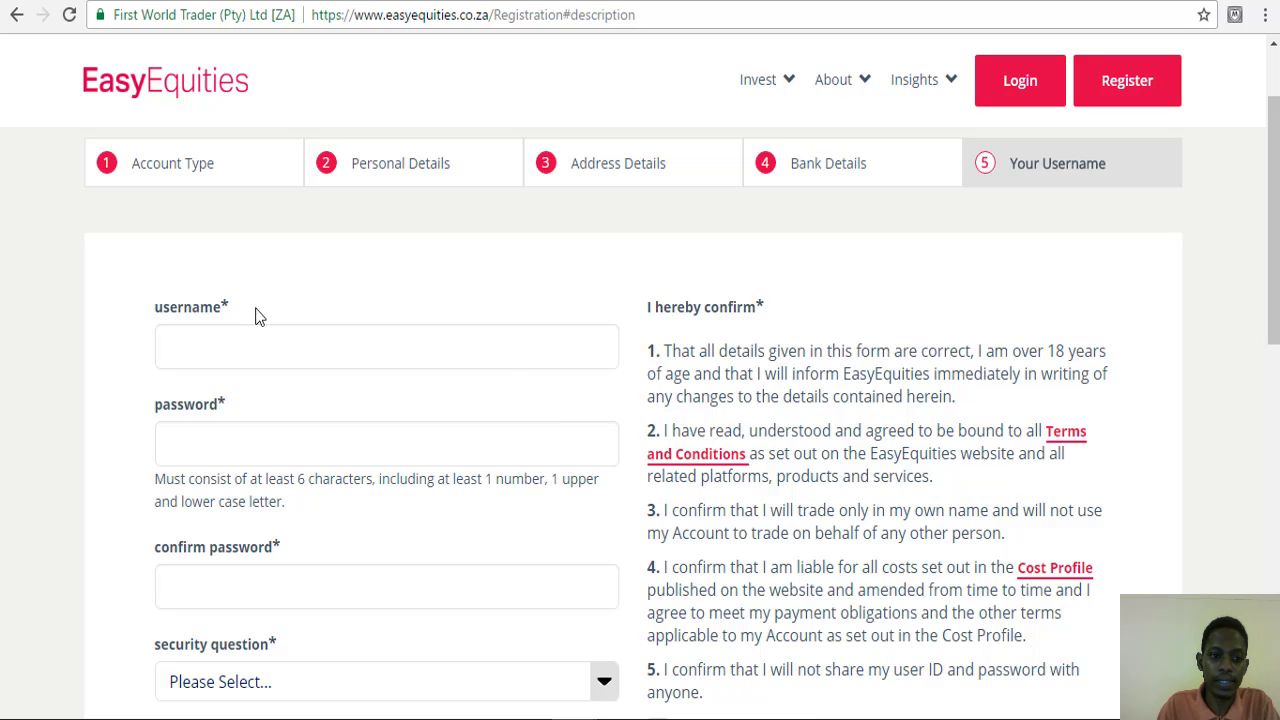
- Enter the chosen username for the new account
scroll(250, 318, "down", 1)
left_click(219, 247)
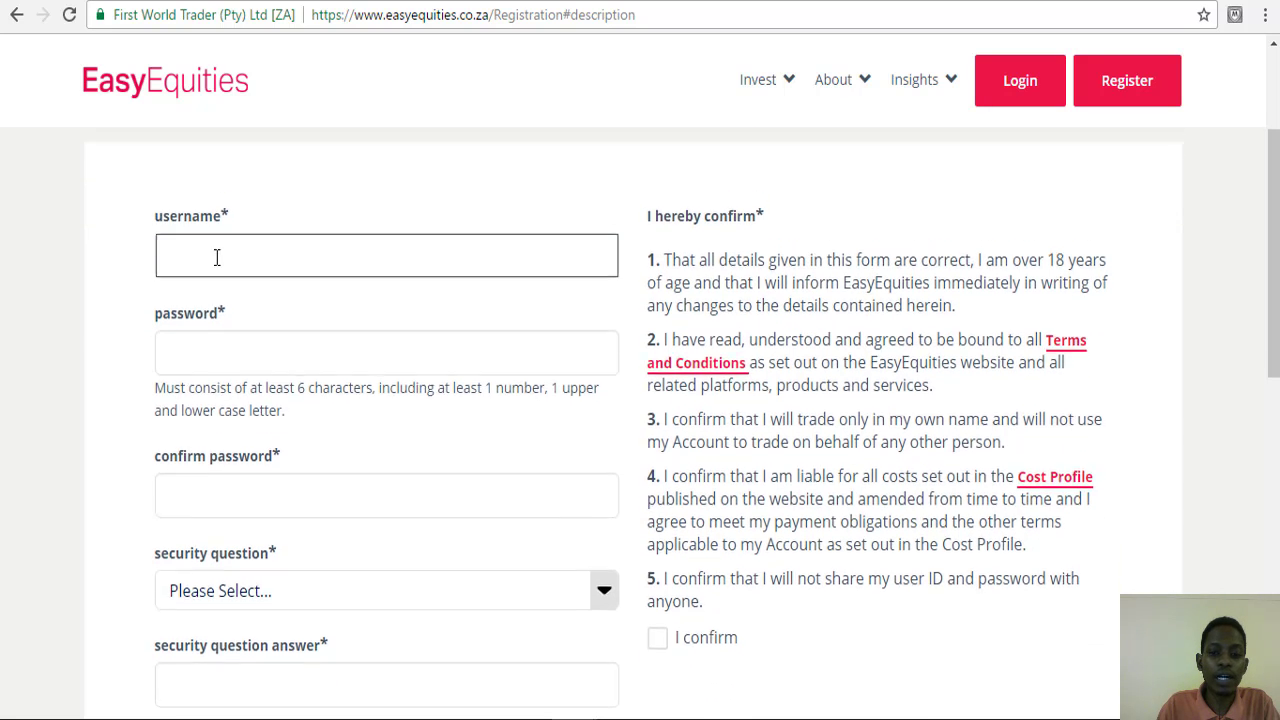
scroll(217, 256, "up", 2)
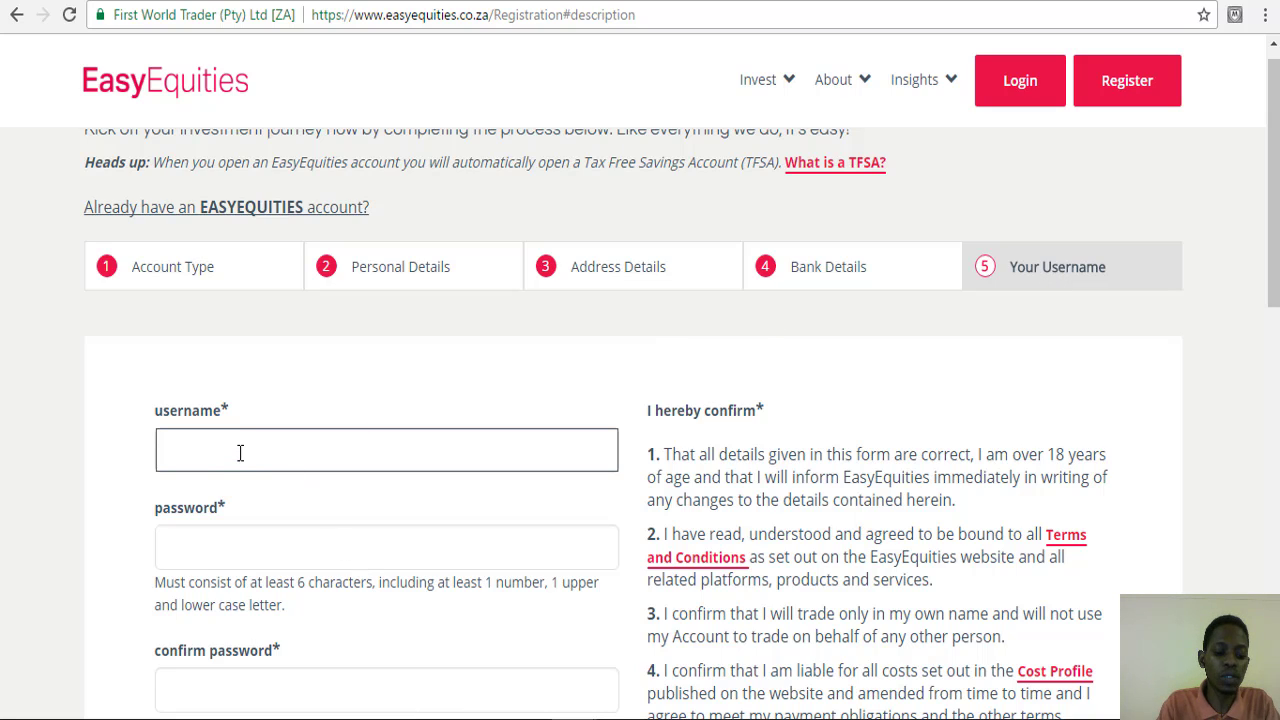
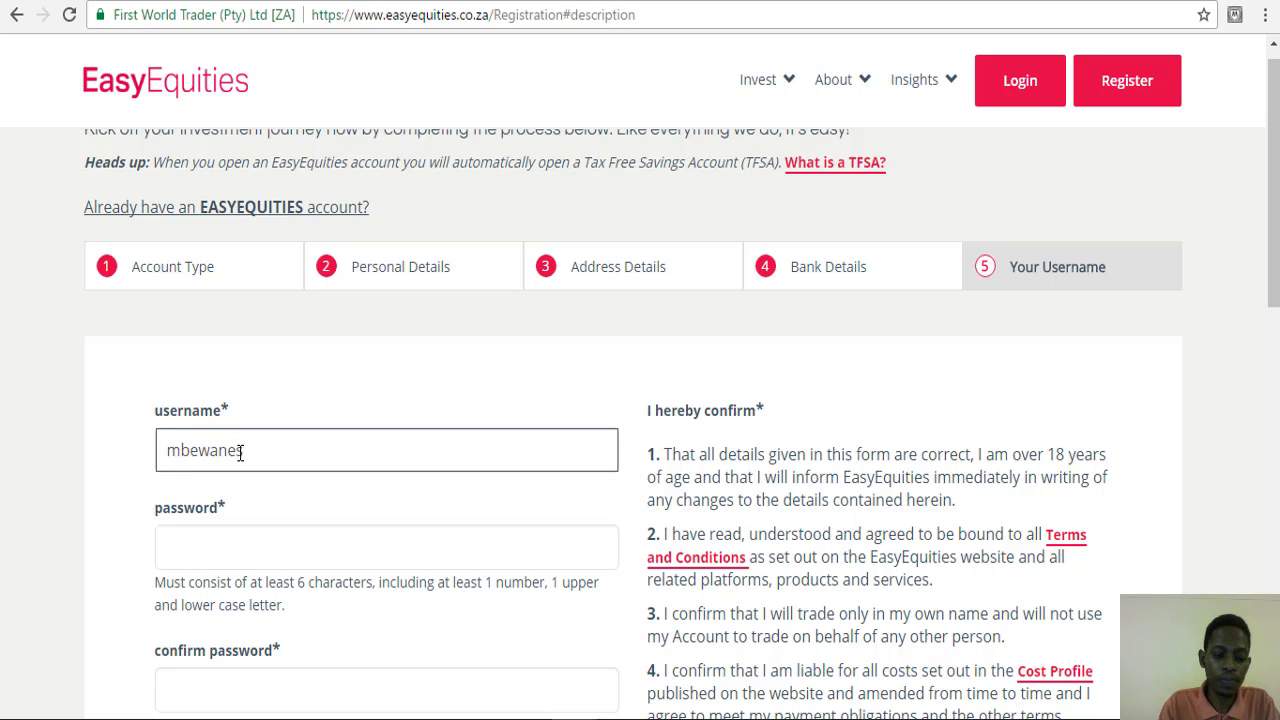
- Enter the account password in the password field
left_click(208, 547)
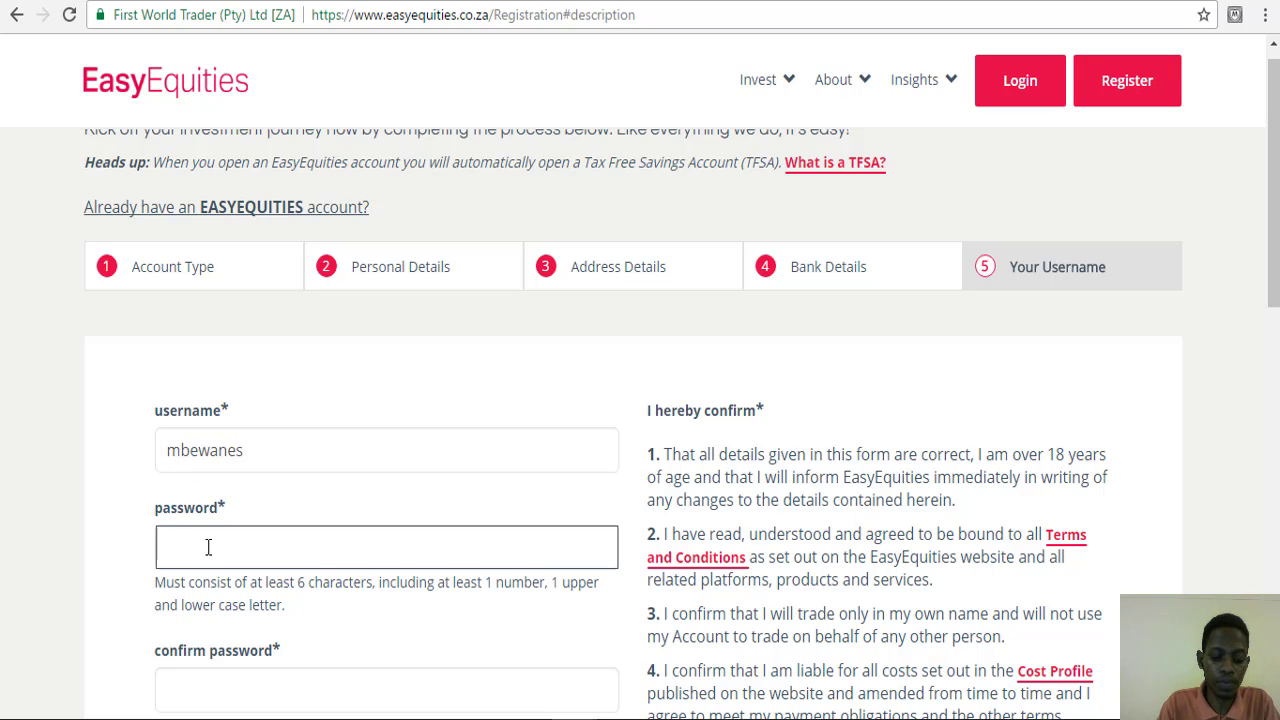
left_click_drag(155, 585, 284, 616)
left_click(91, 625)
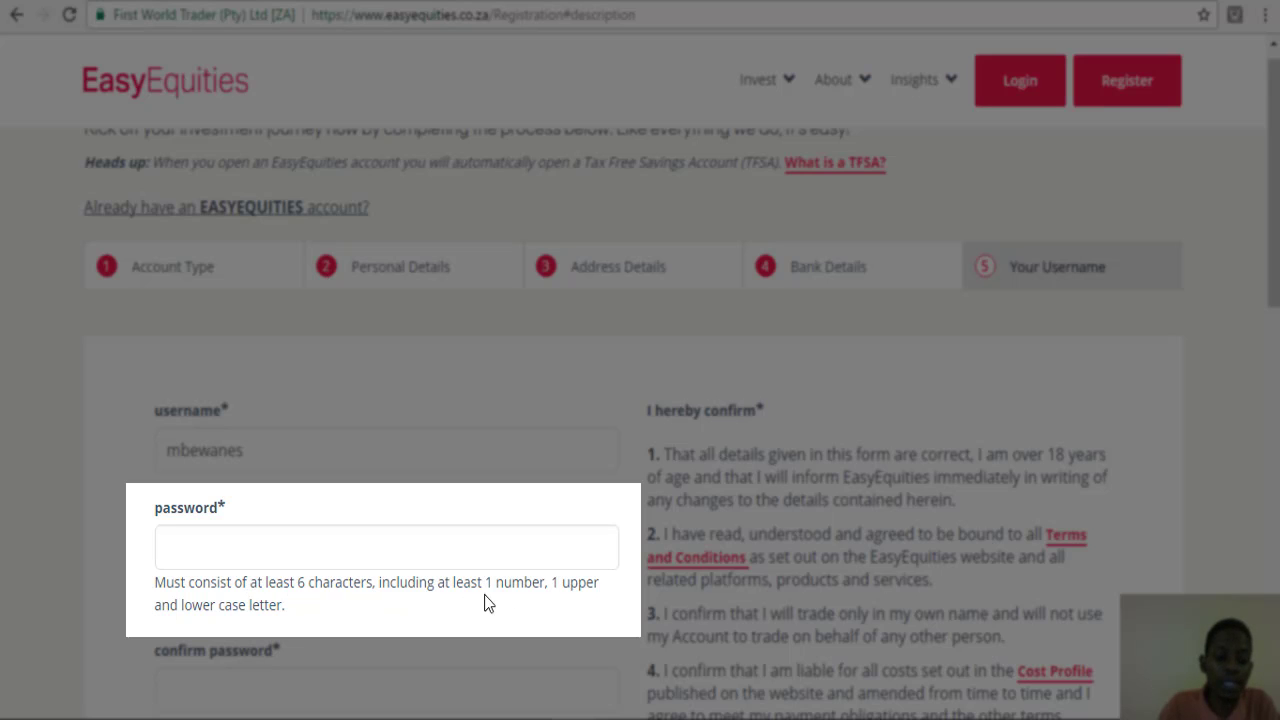
left_click(224, 549)
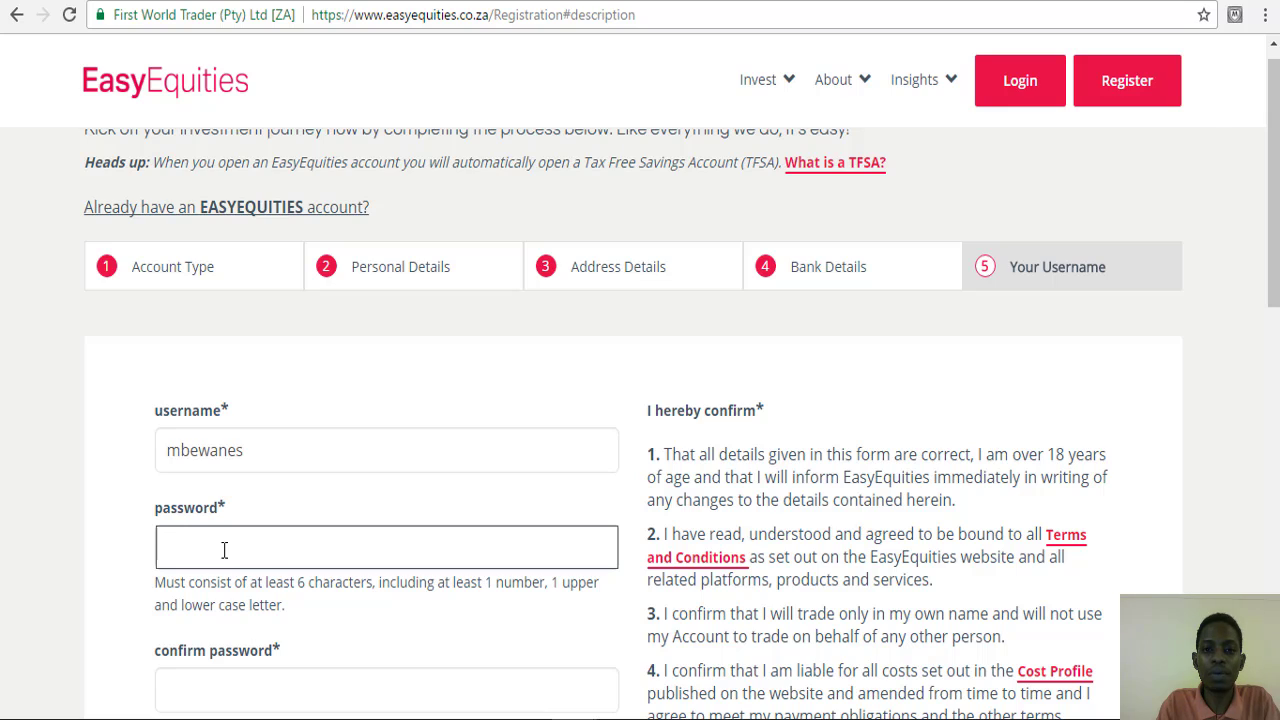
type("M")
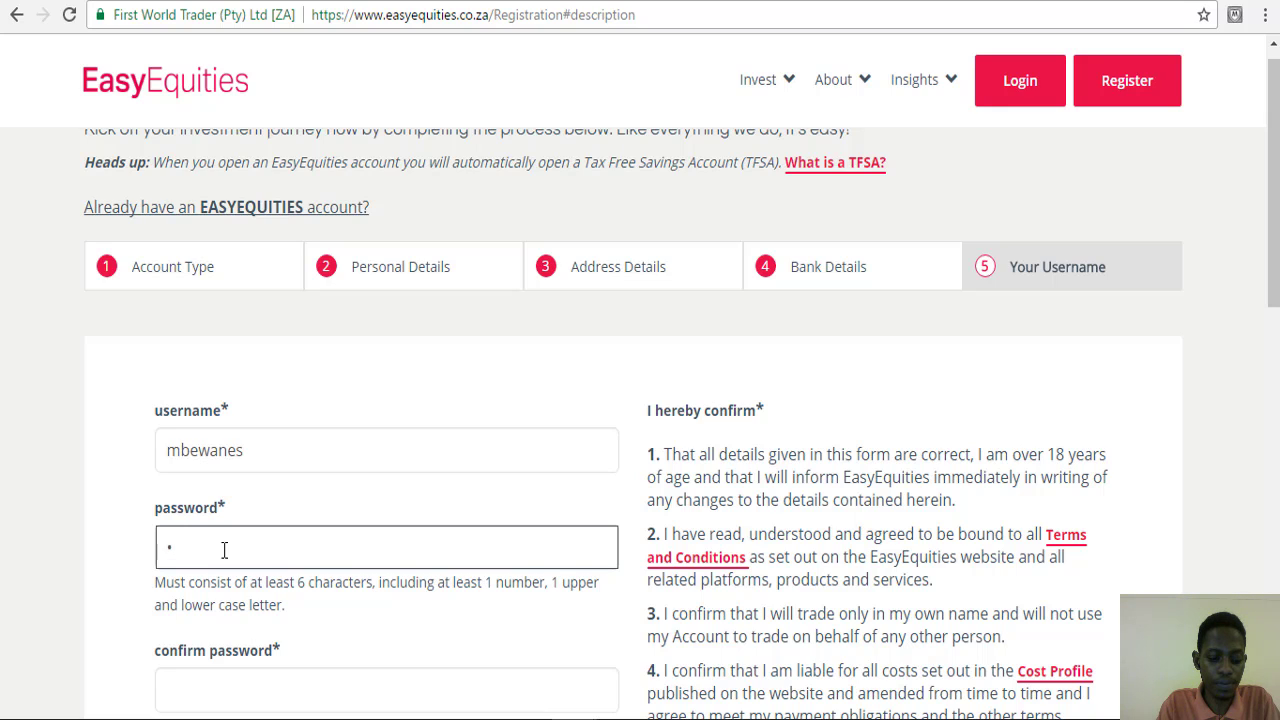
type("••••••••")
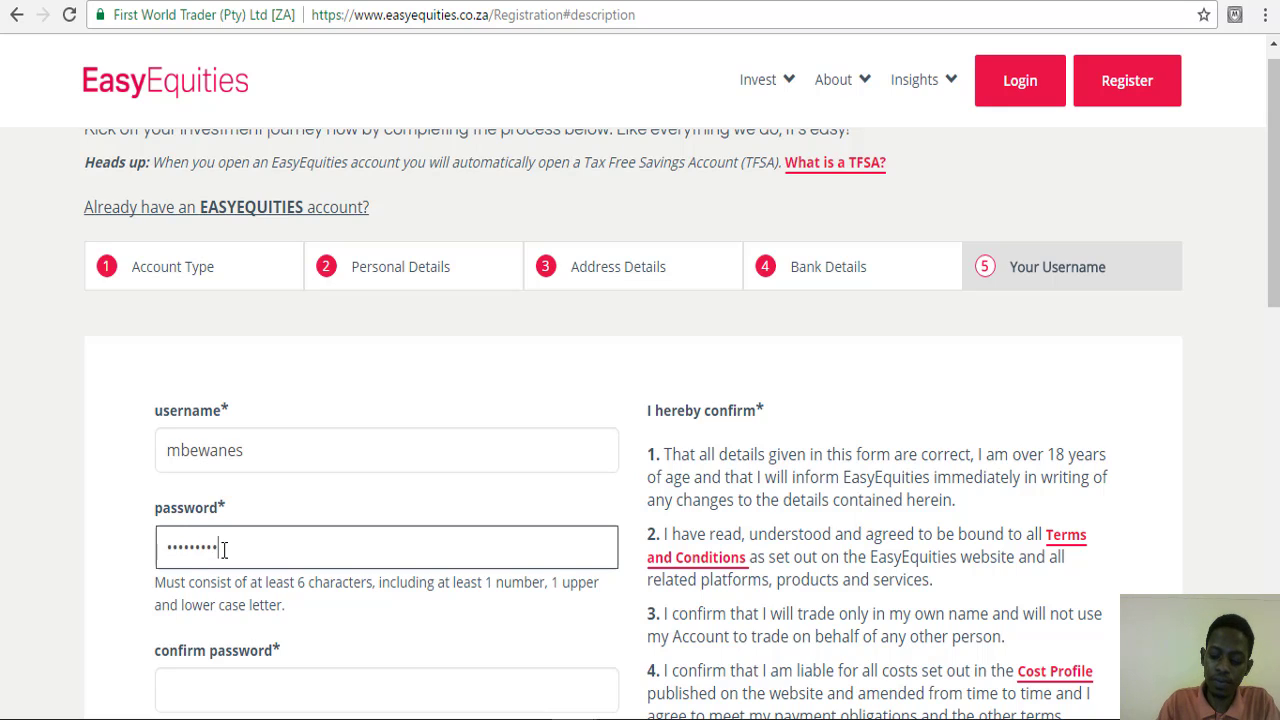
type("•••")
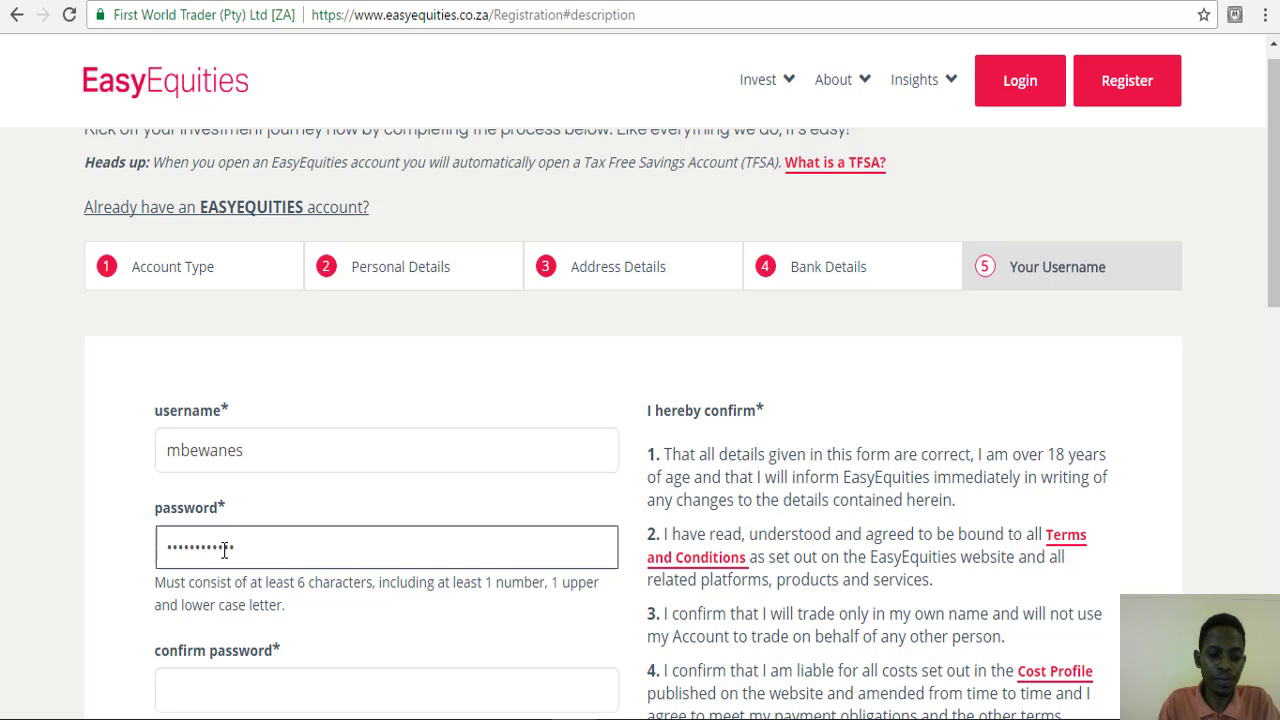
left_click(42, 447)
scroll(42, 447, "down", 2)
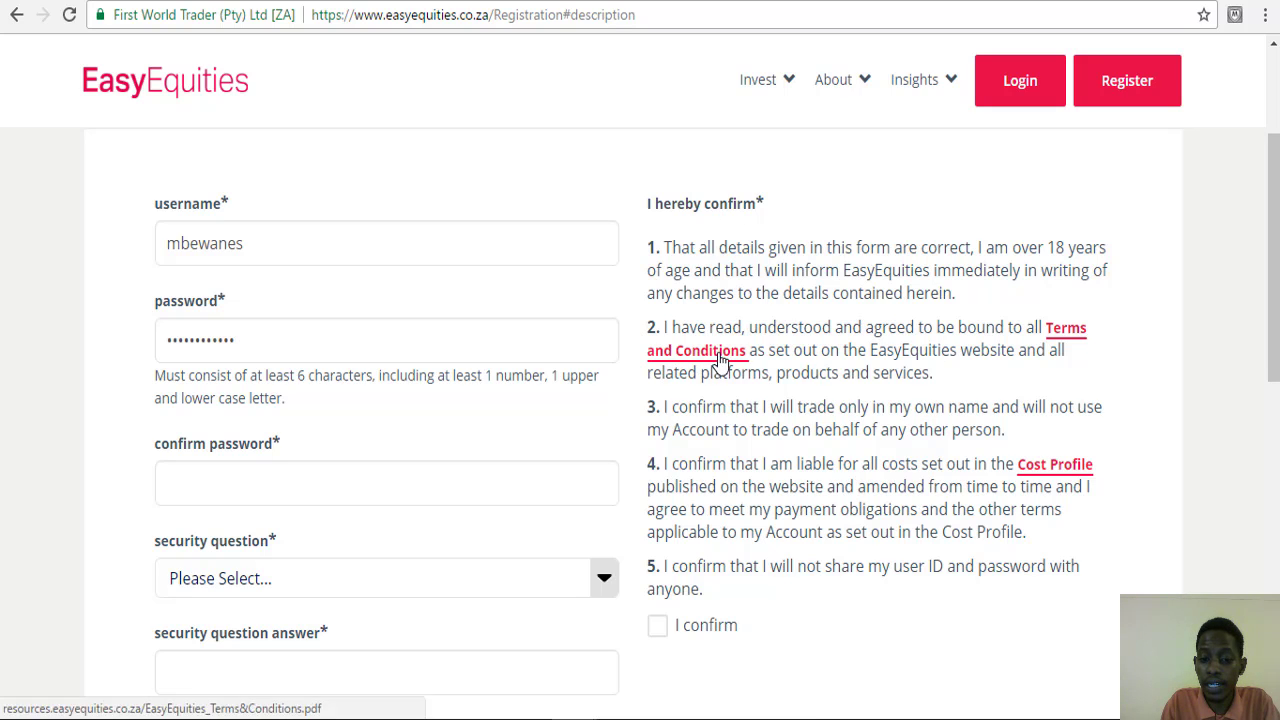
left_click(720, 360)
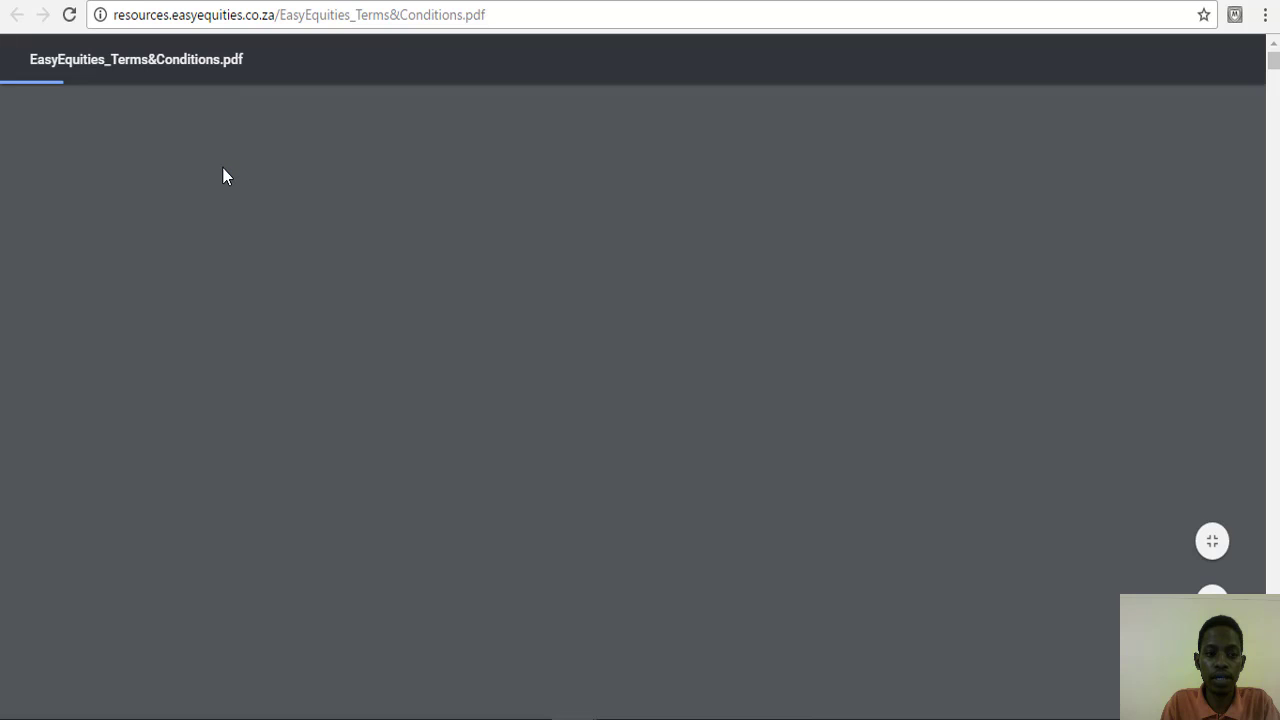
left_click(17, 15)
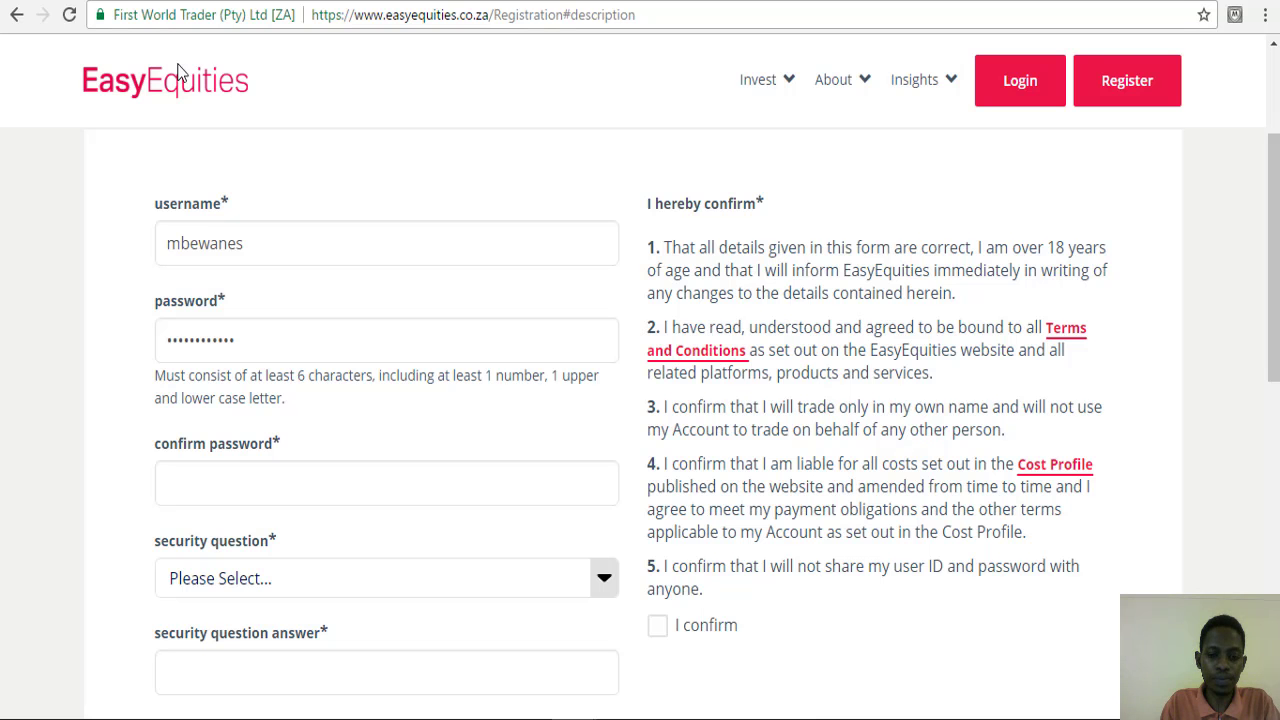
scroll(963, 449, "down", 1)
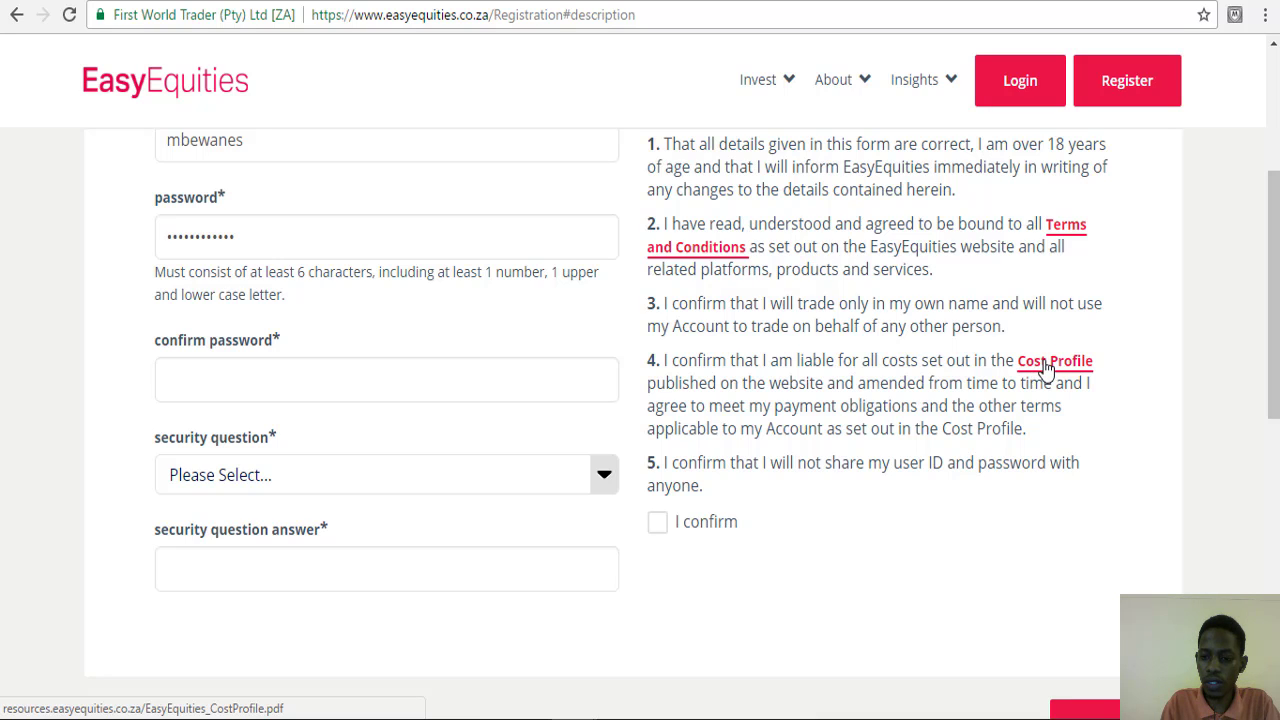
left_click(262, 2)
scroll(323, 254, "down", 6)
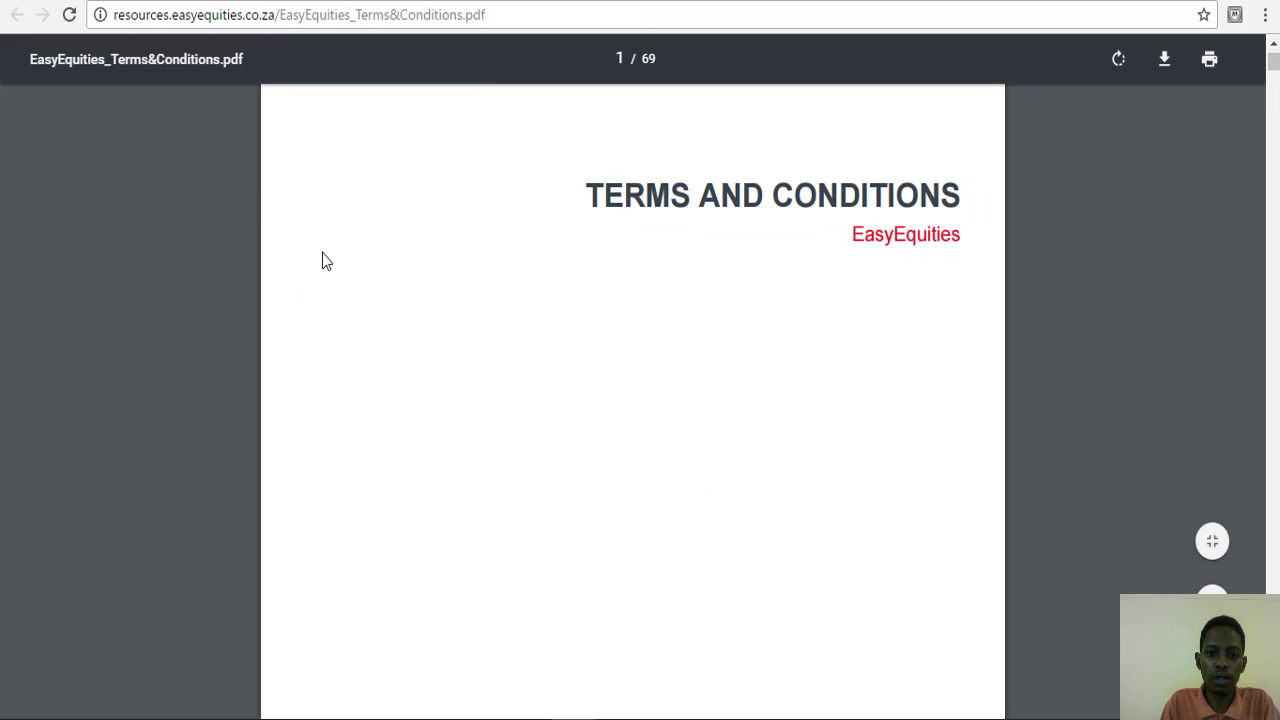
scroll(323, 255, "down", 10)
scroll(490, 229, "up", 13)
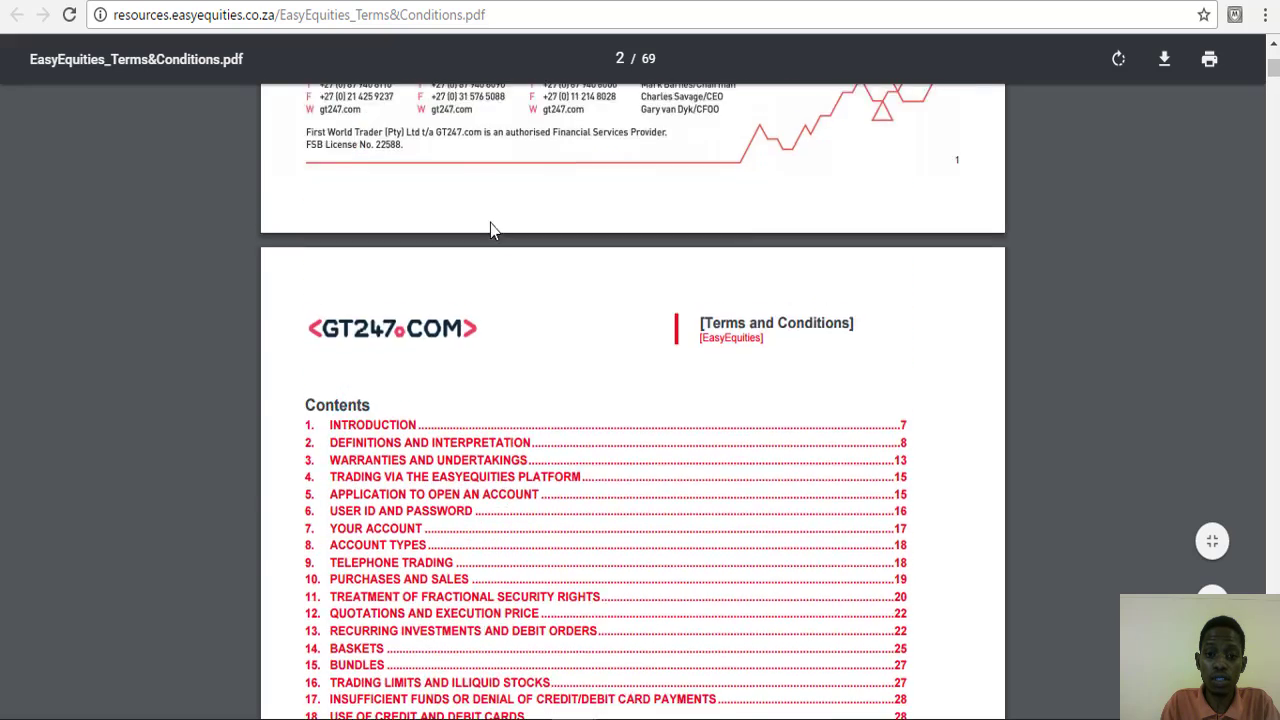
left_click(287, 1)
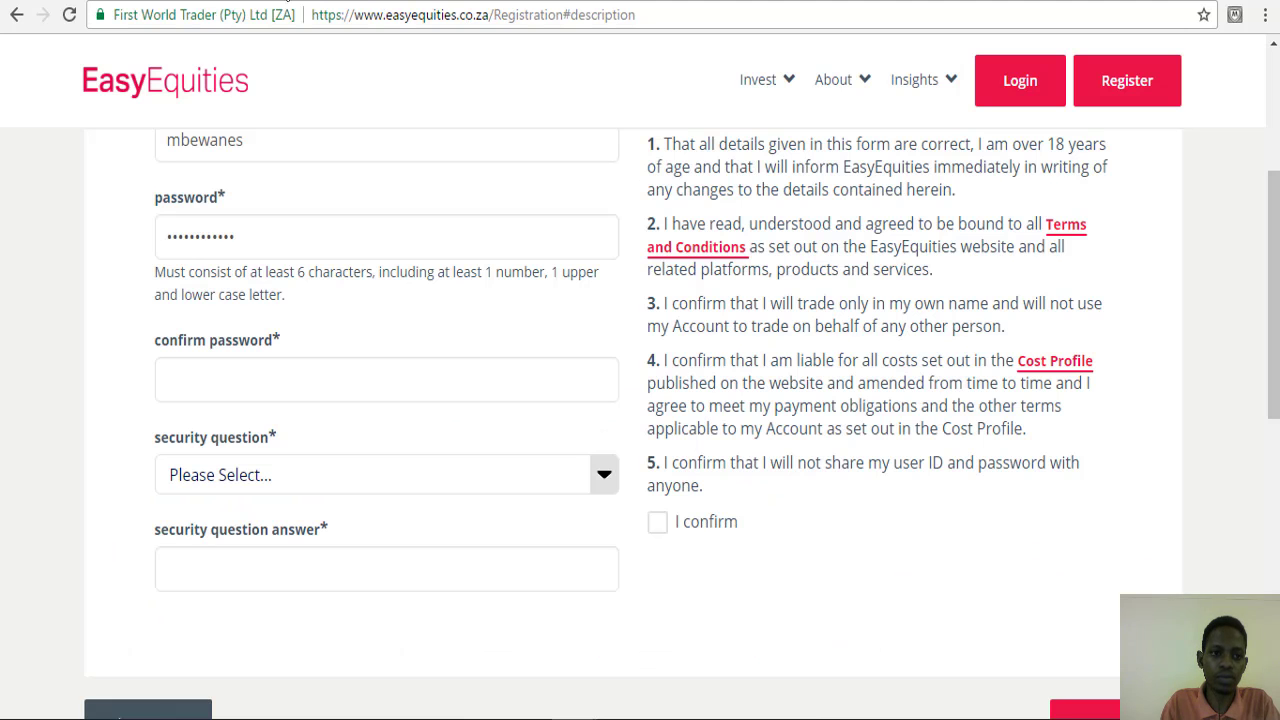
- Re-enter the password in the Confirm Password field
left_click(197, 379)
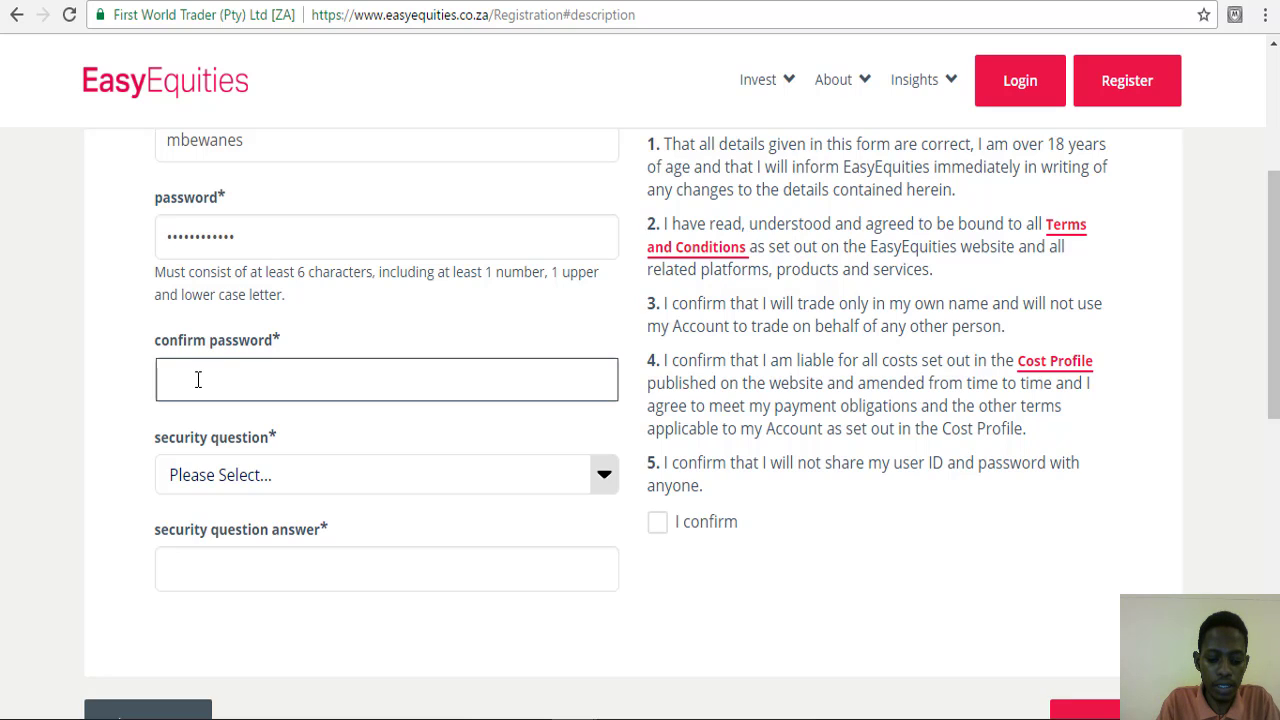
type("•••••••")
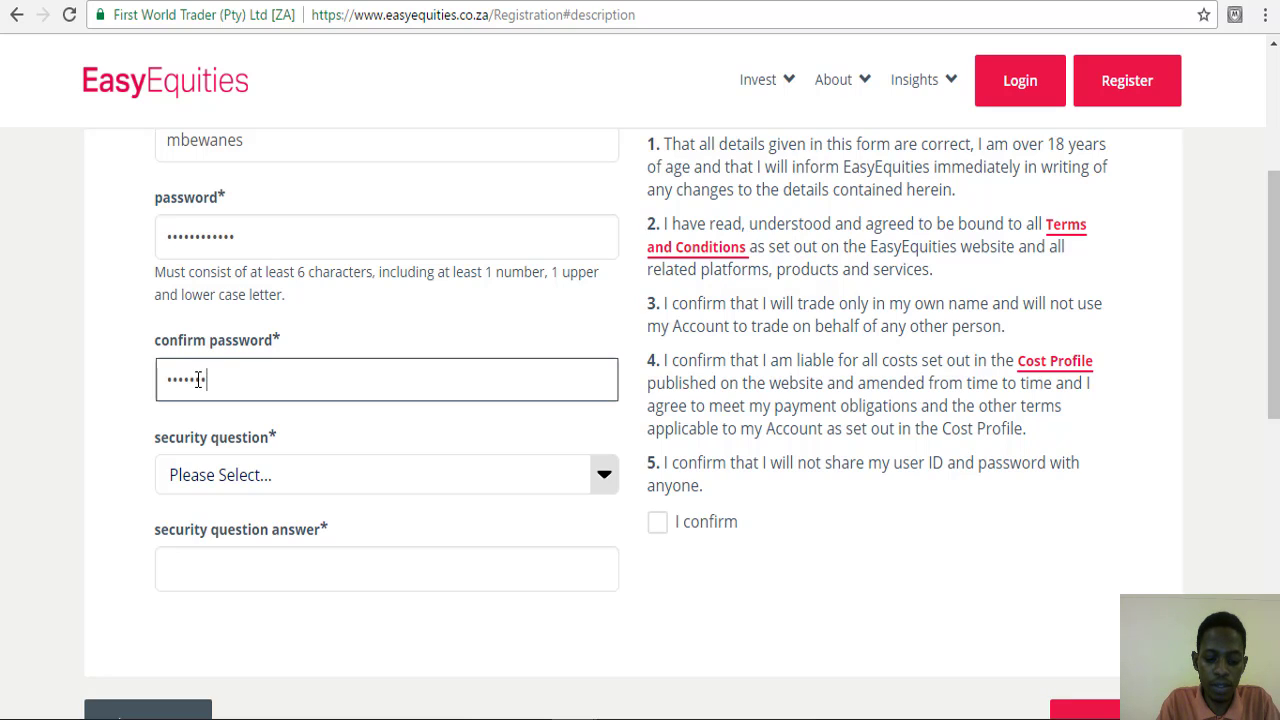
type("•••")
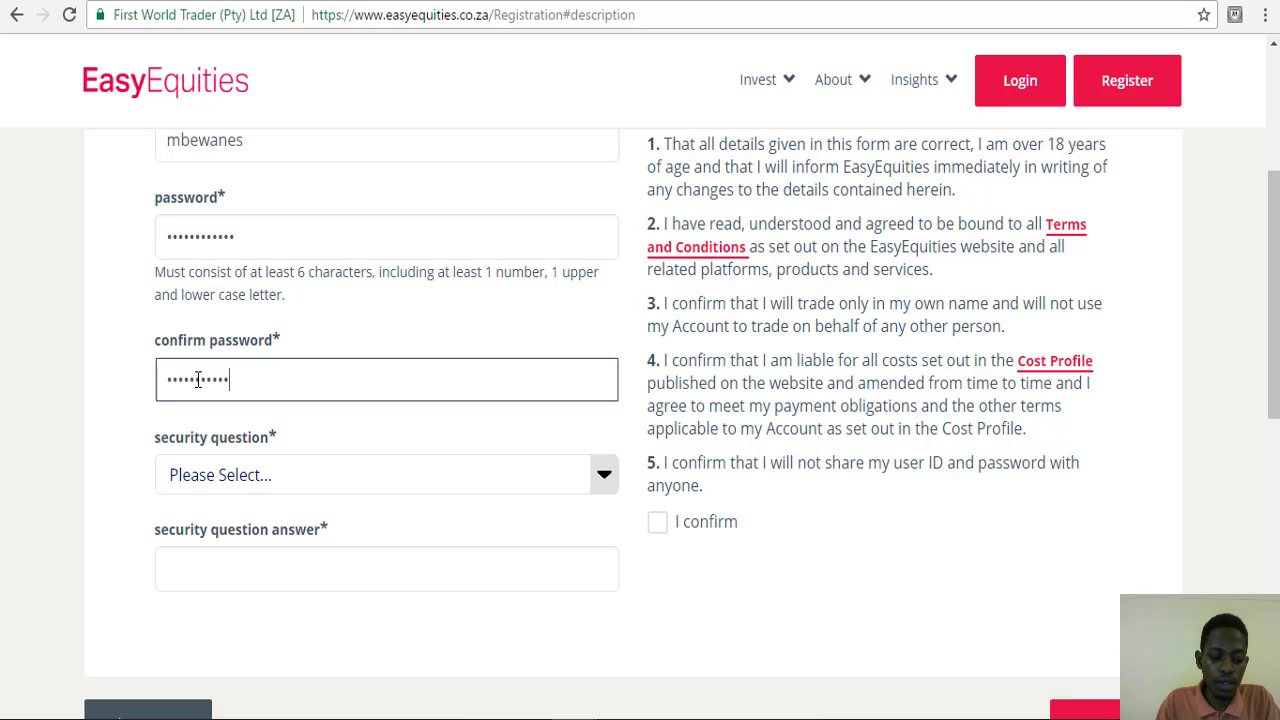
type("•")
scroll(10, 460, "down", 1)
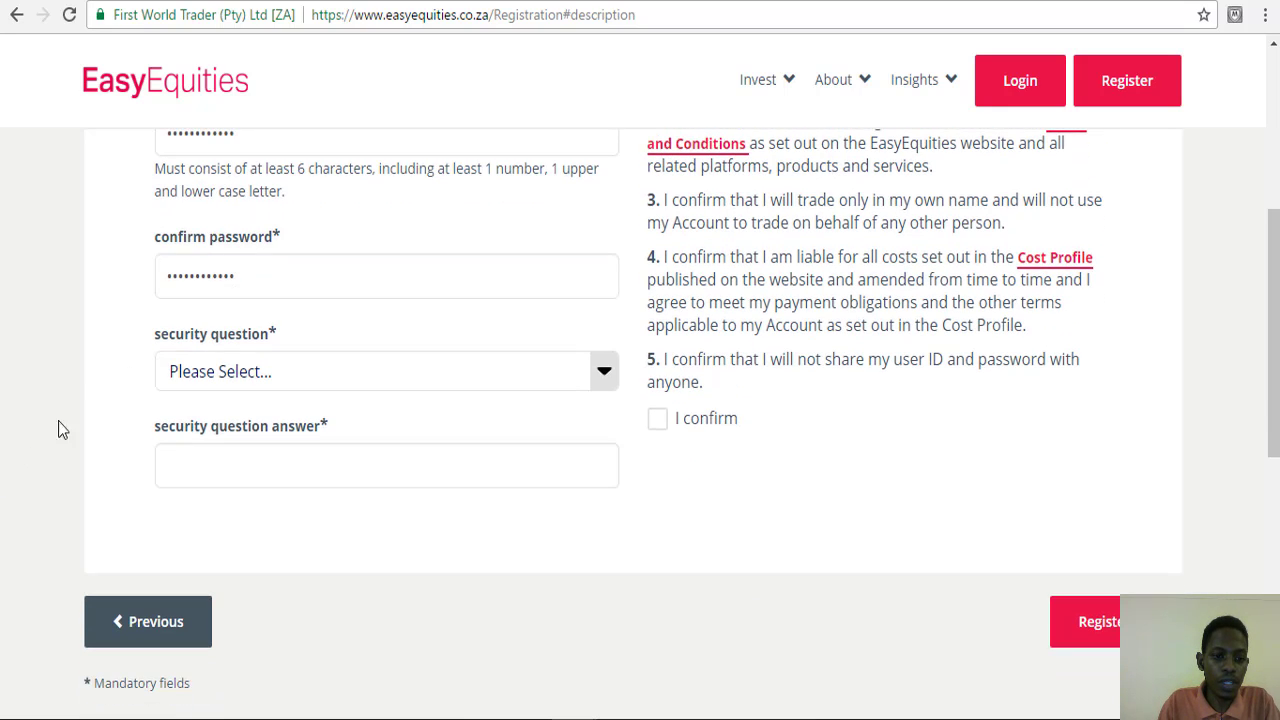
- Choose the security question 'What is the name of your pet?' and enter its answer
left_click(200, 388)
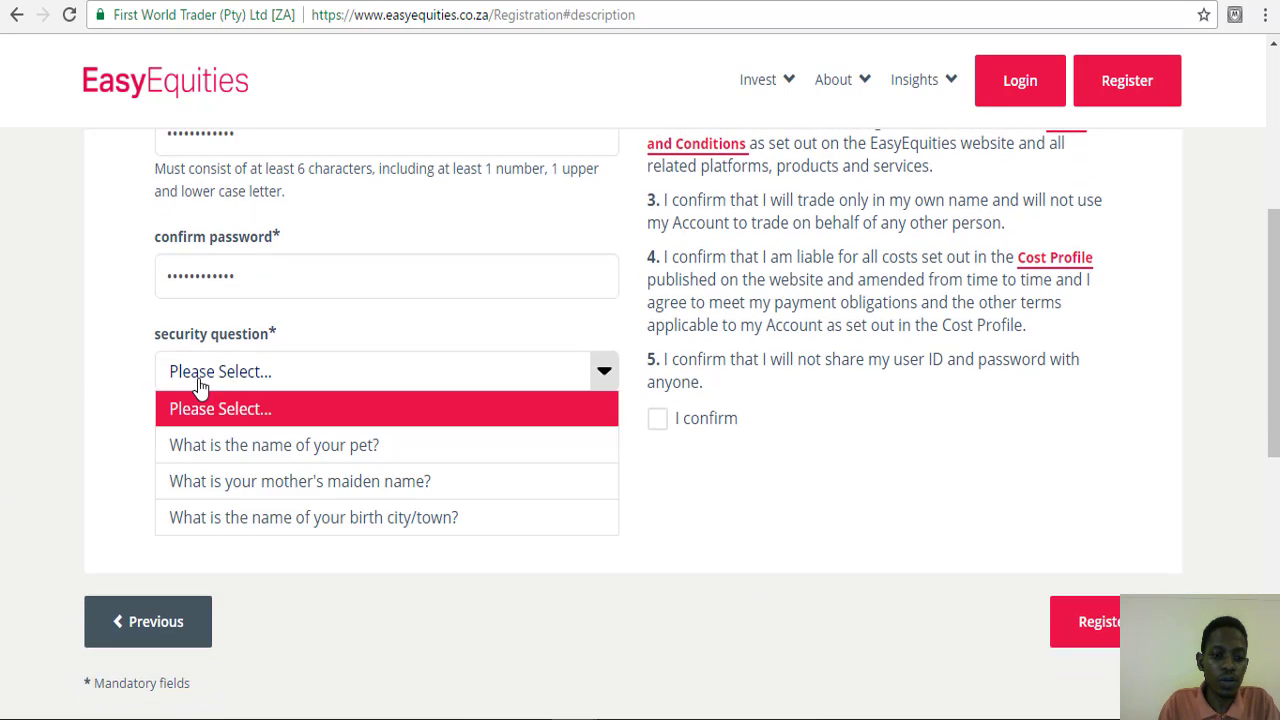
left_click(182, 456)
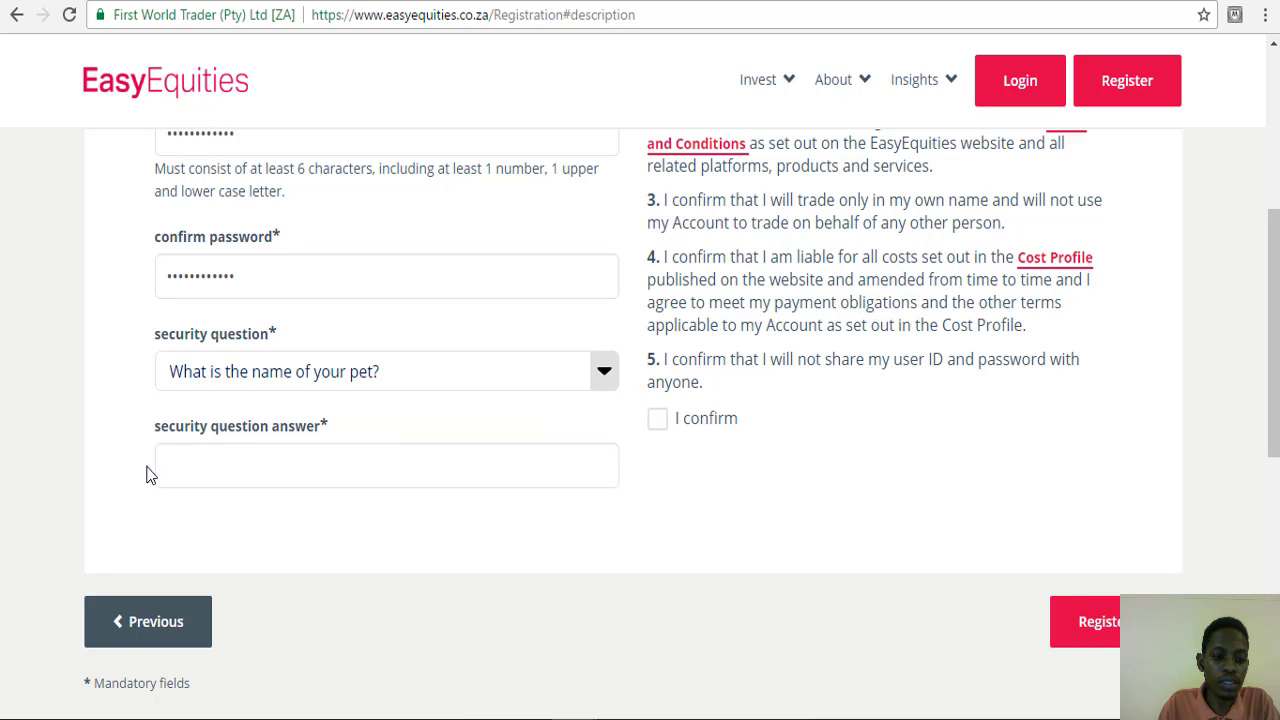
left_click(187, 470)
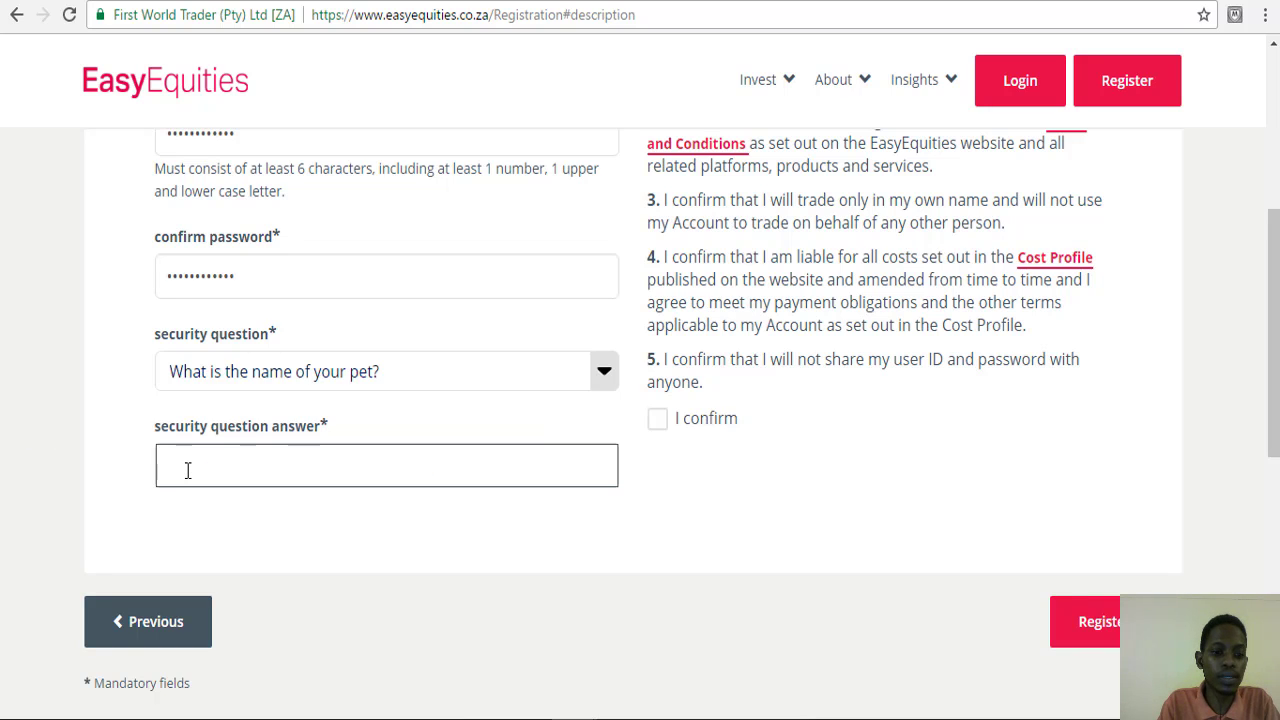
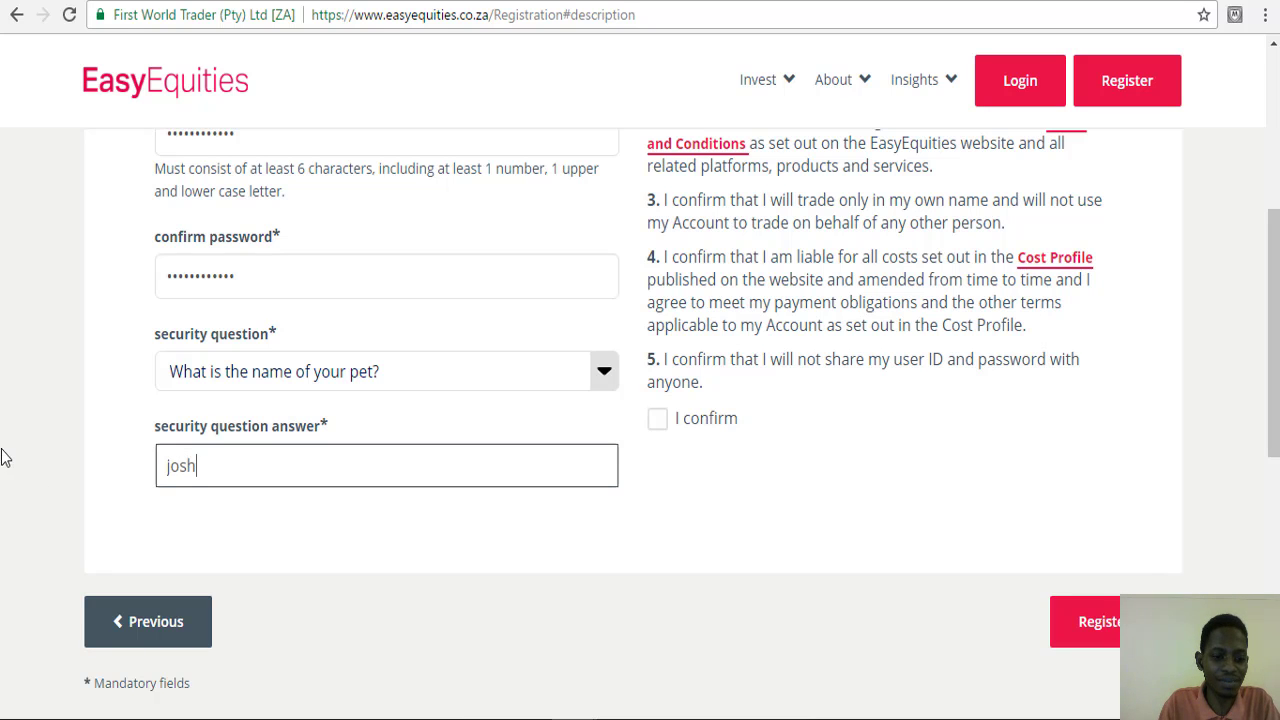
left_click(65, 437)
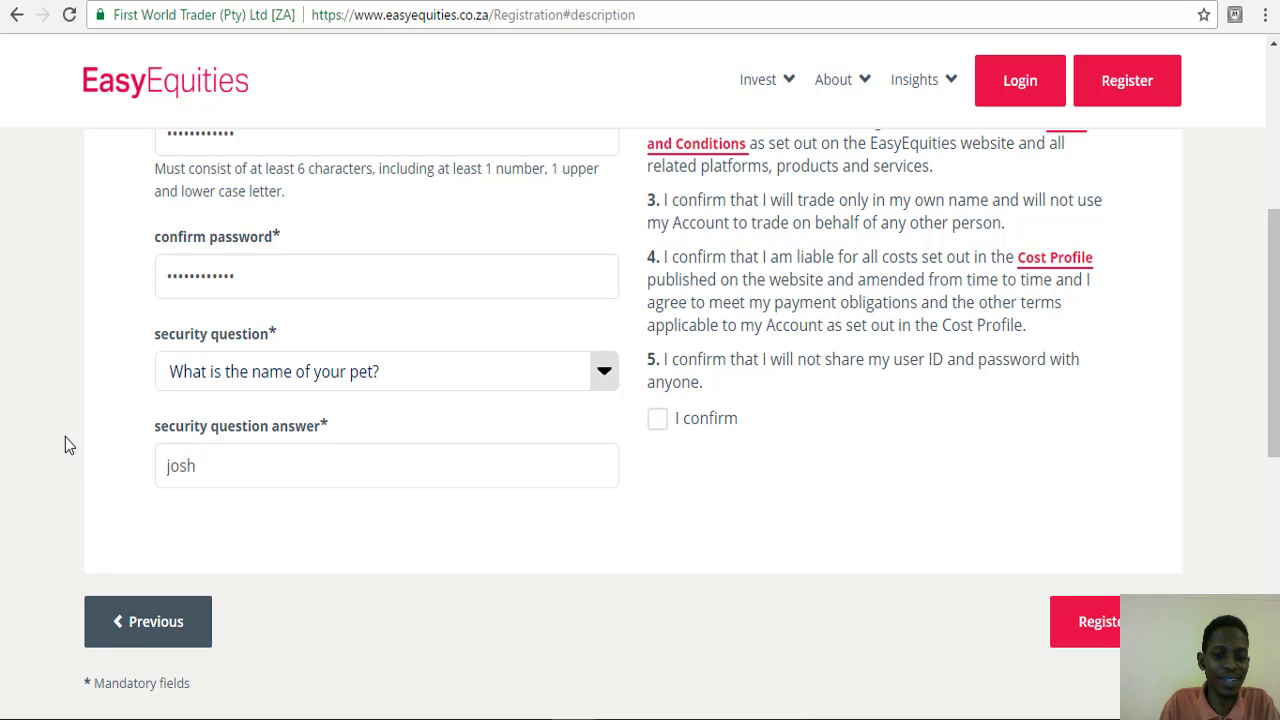
scroll(664, 381, "up", 4)
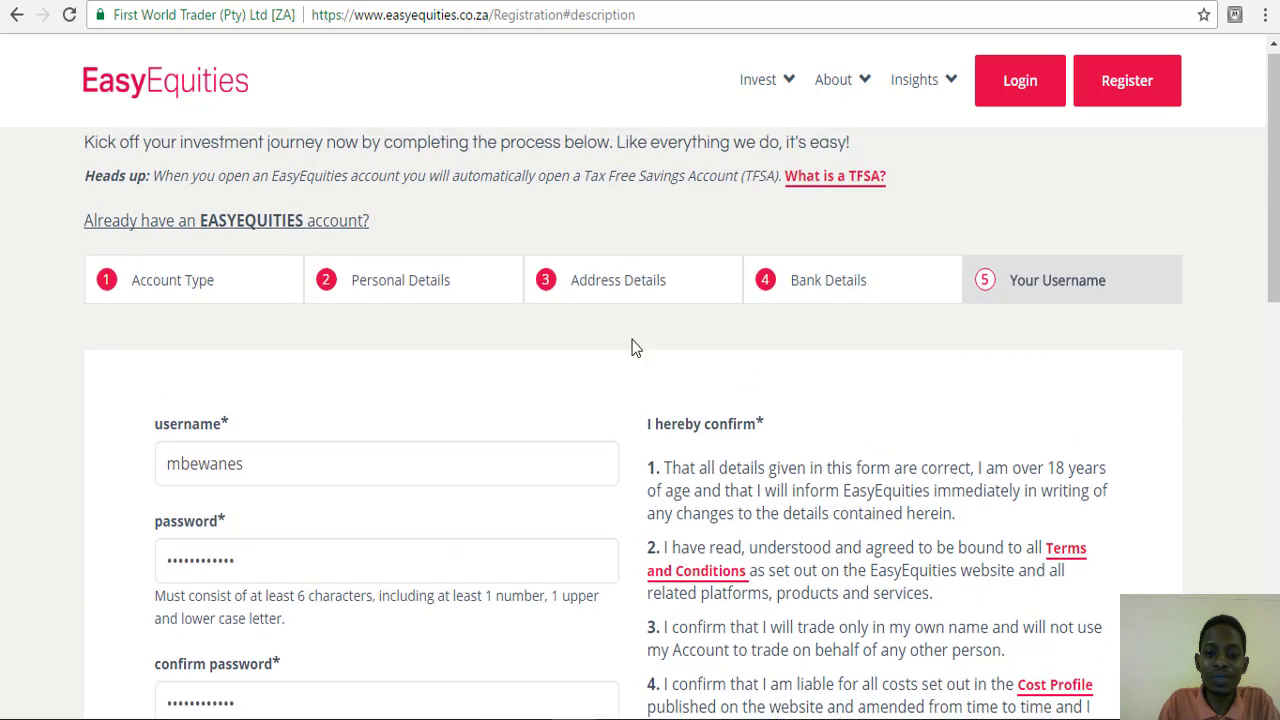
- Tick the 'I confirm' checkbox below the five account declarations
scroll(610, 300, "down", 3)
scroll(624, 310, "down", 3)
left_click(657, 236)
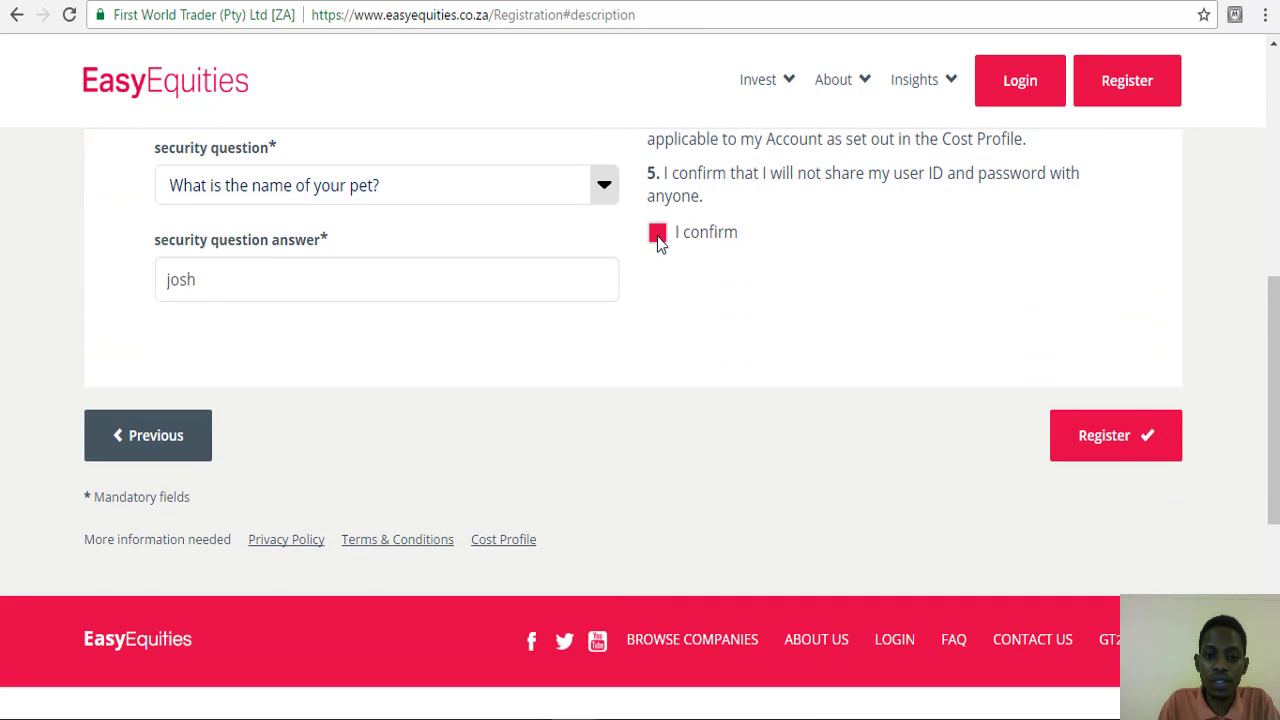
- Review the declarations, pointing out the 18-year age requirement, and look over the completed form
scroll(720, 250, "up", 4)
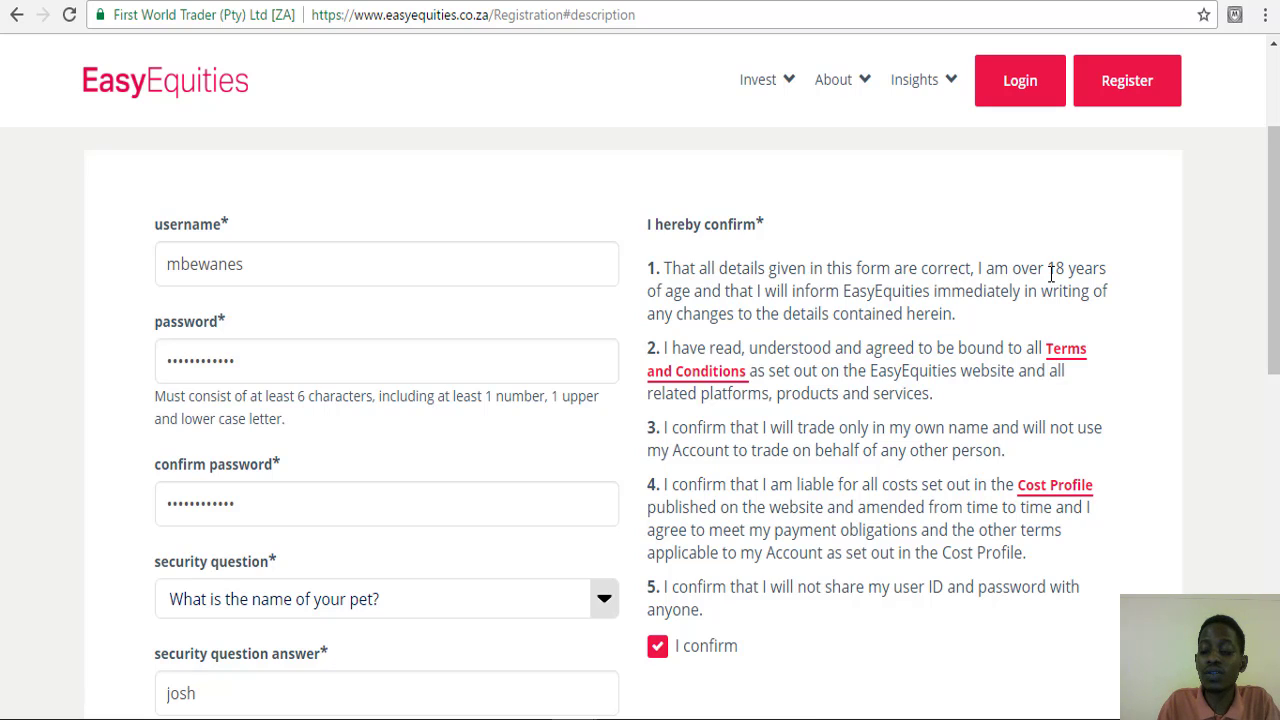
left_click_drag(1055, 270, 1076, 270)
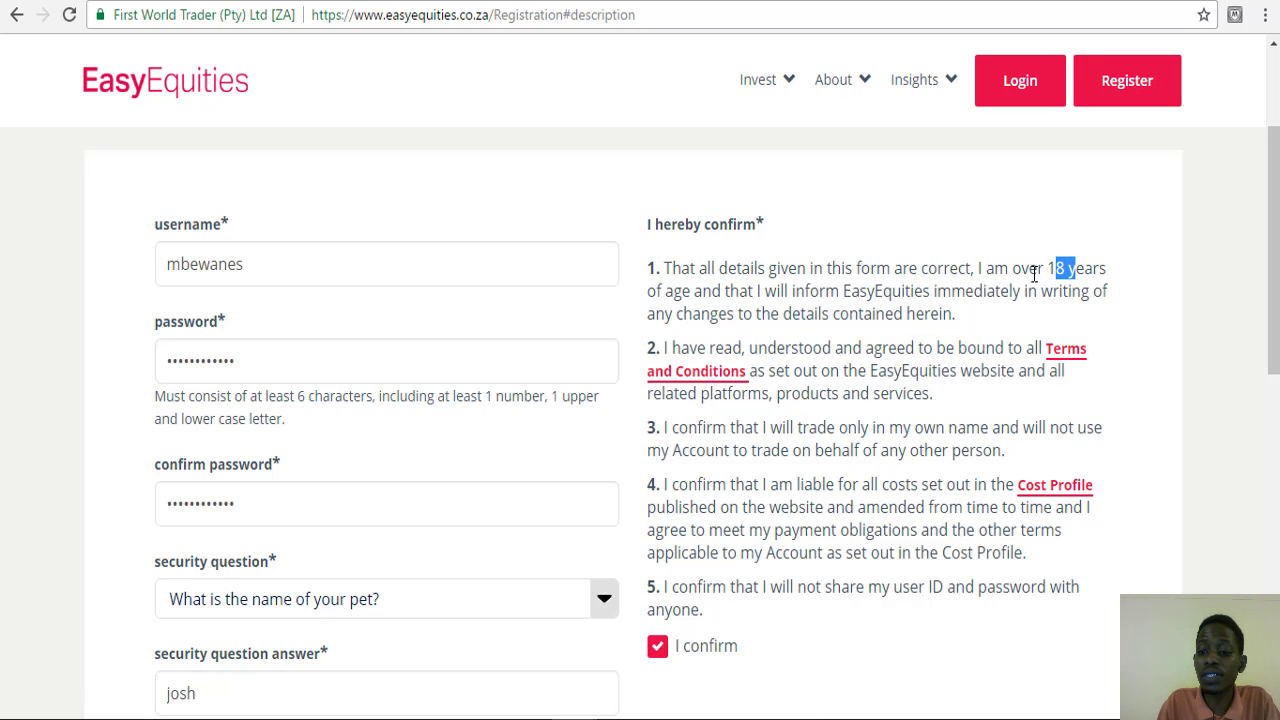
left_click(1035, 272)
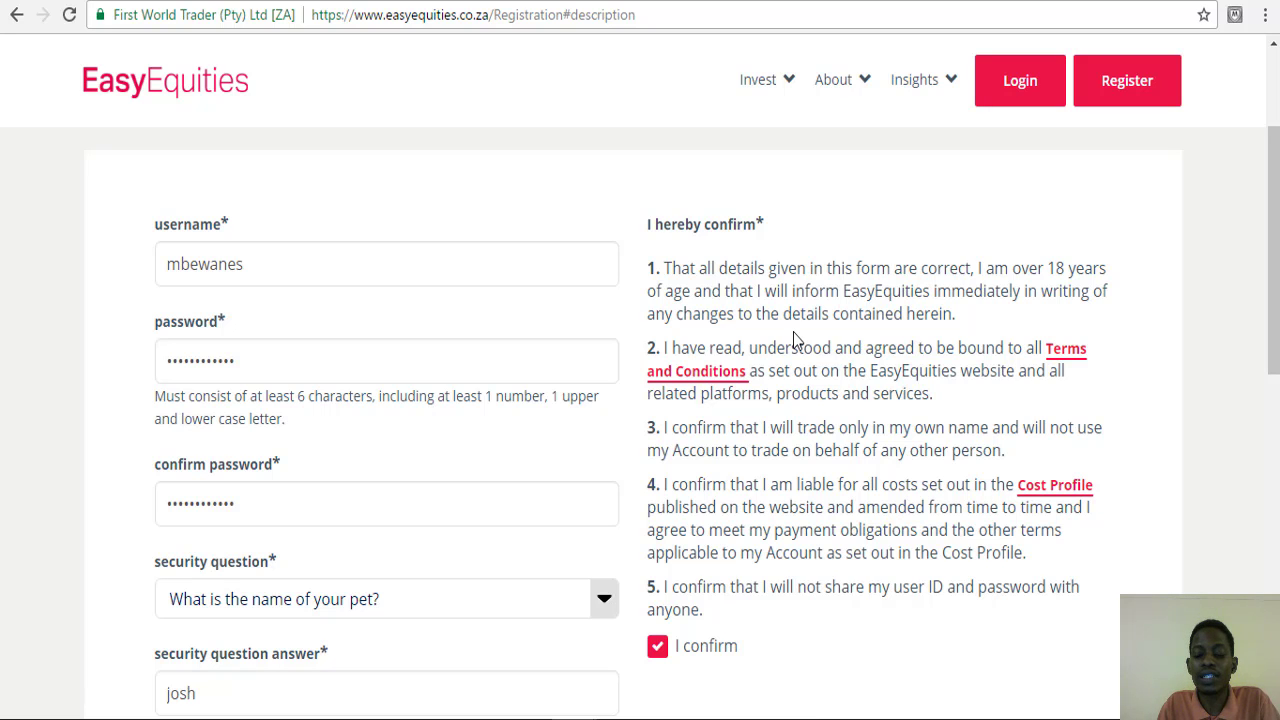
scroll(793, 332, "down", 3)
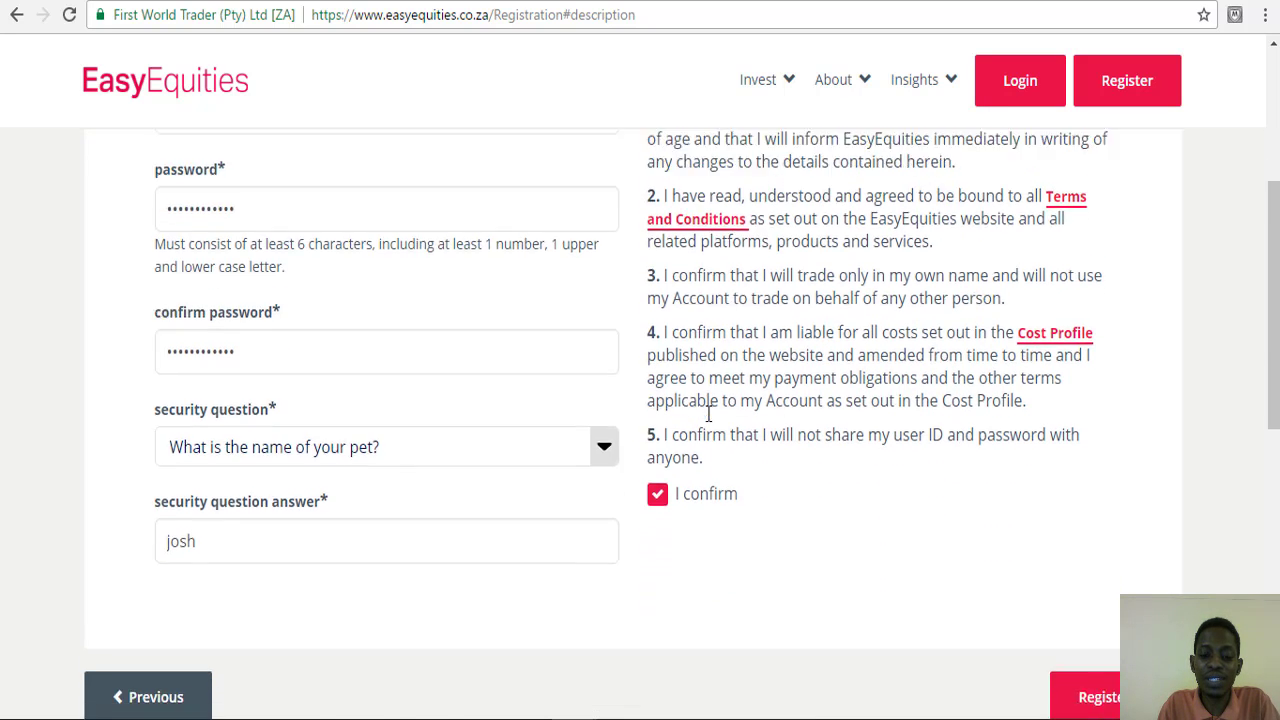
scroll(708, 412, "down", 3)
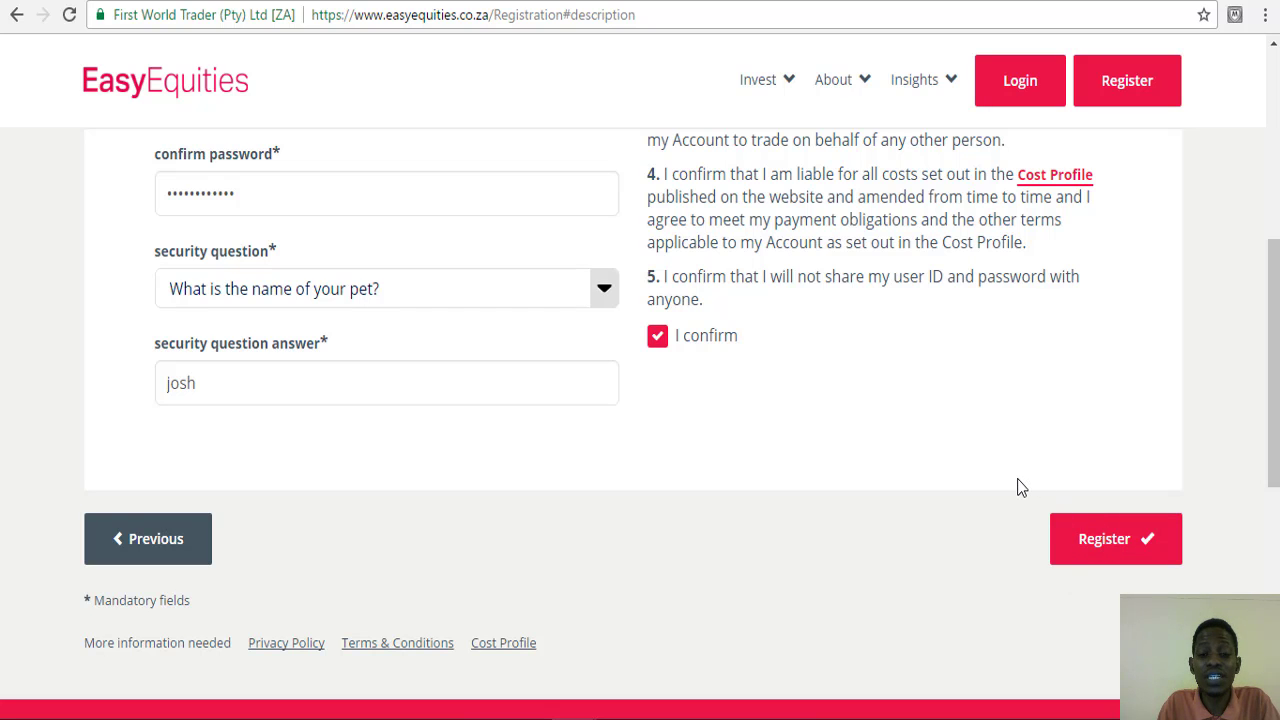
scroll(1020, 485, "up", 5)
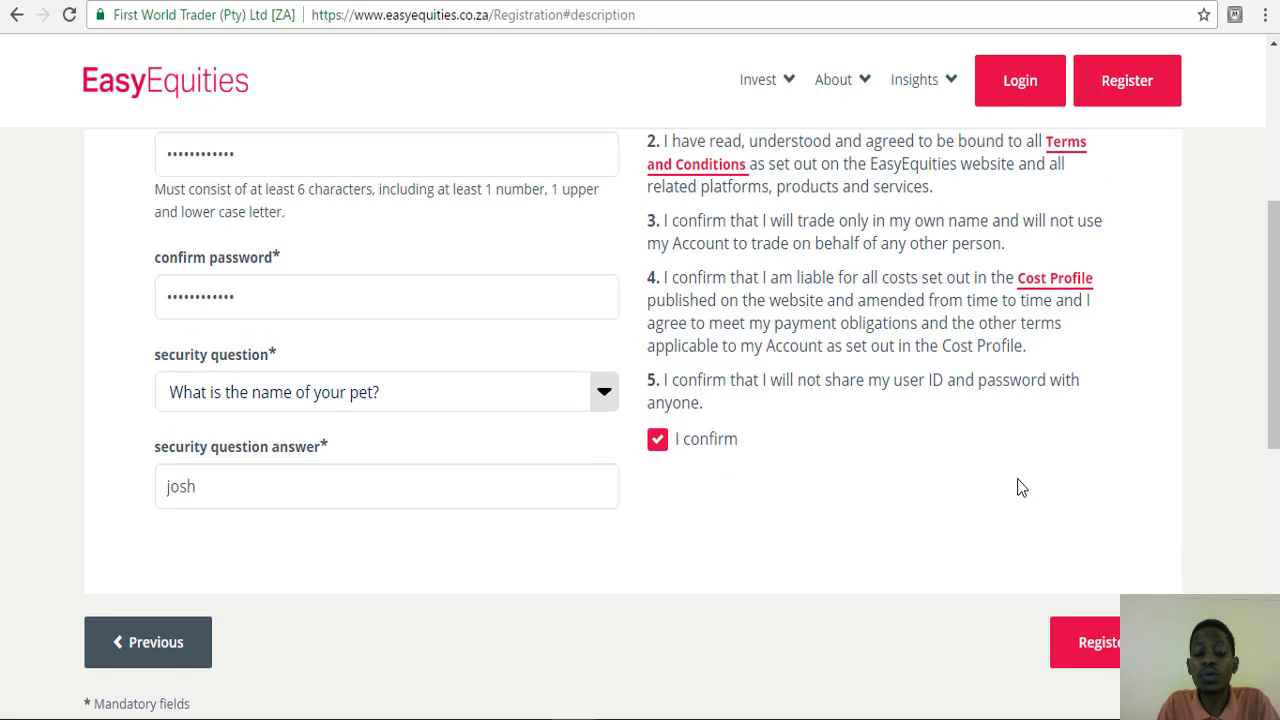
scroll(1019, 478, "up", 4)
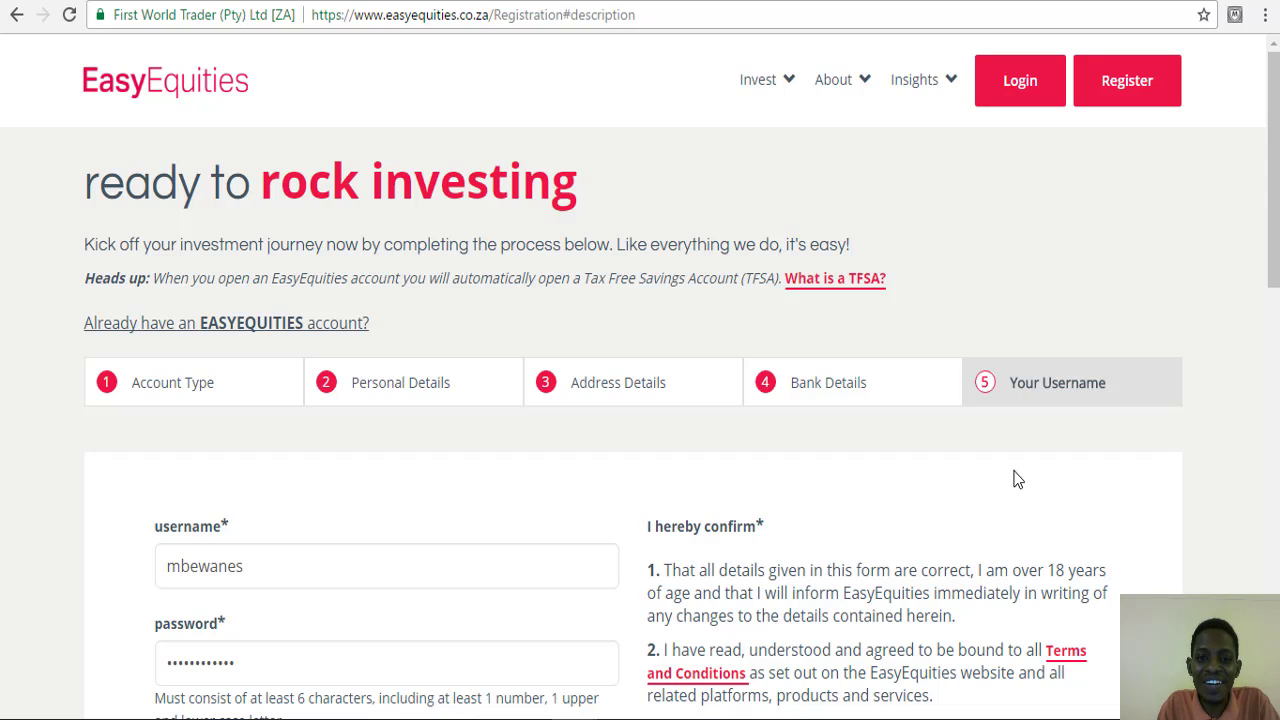
scroll(1013, 479, "down", 5)
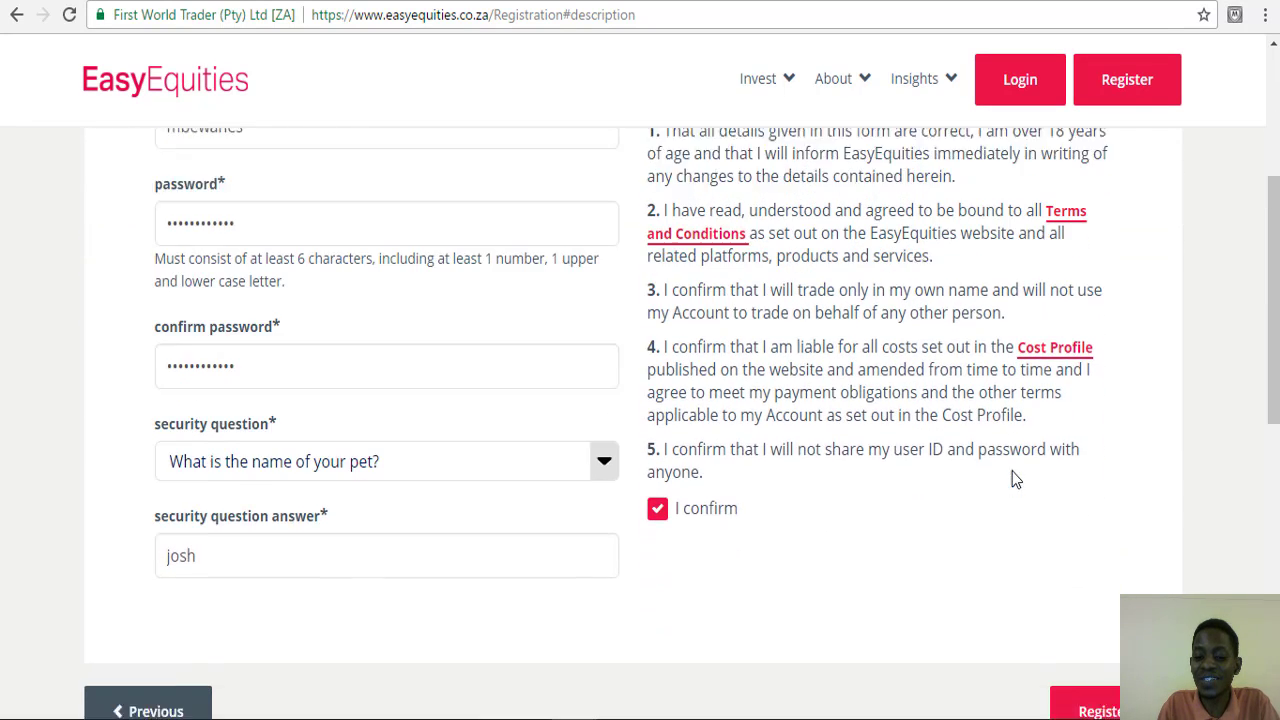